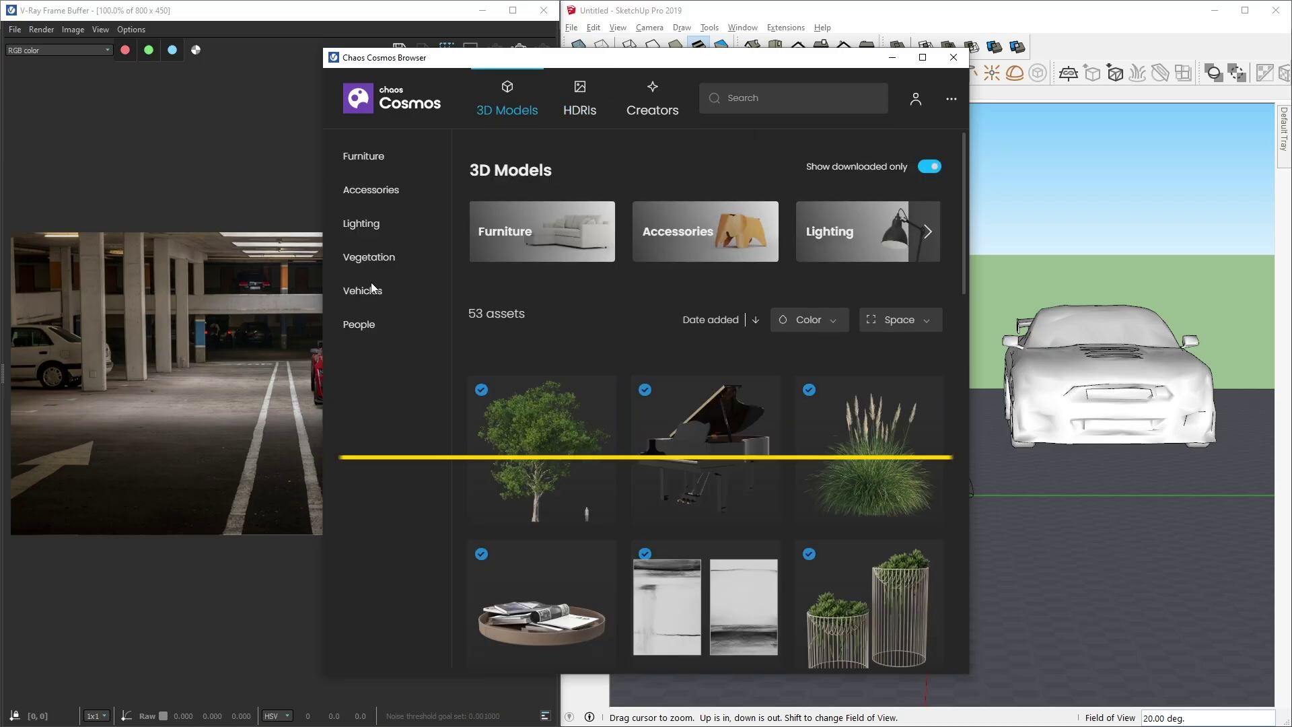
- Start a V-Ray interactive render of the Glass room scene with the chair, plant and artwork
scroll(655, 315, down, 10)
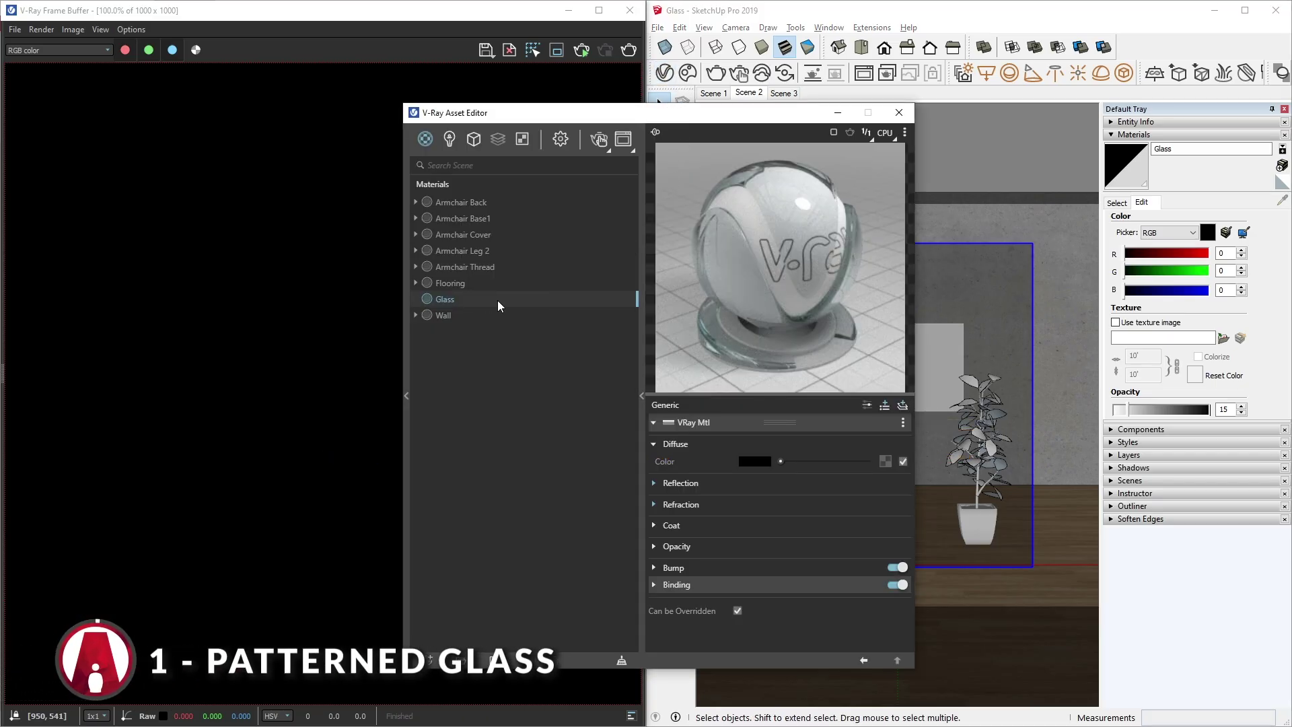
click(740, 72)
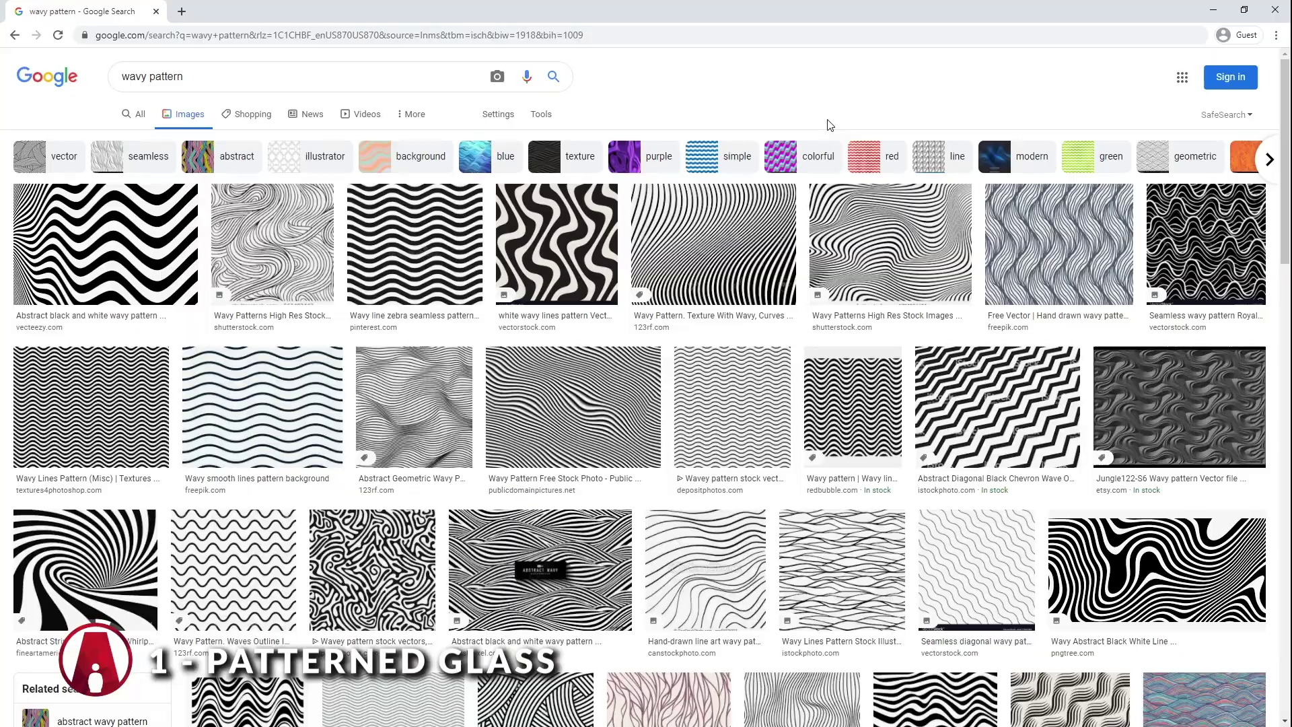
- Scroll through the 'wavy pattern' image results to find the Patterned Glass image
scroll(828, 127, down, 10)
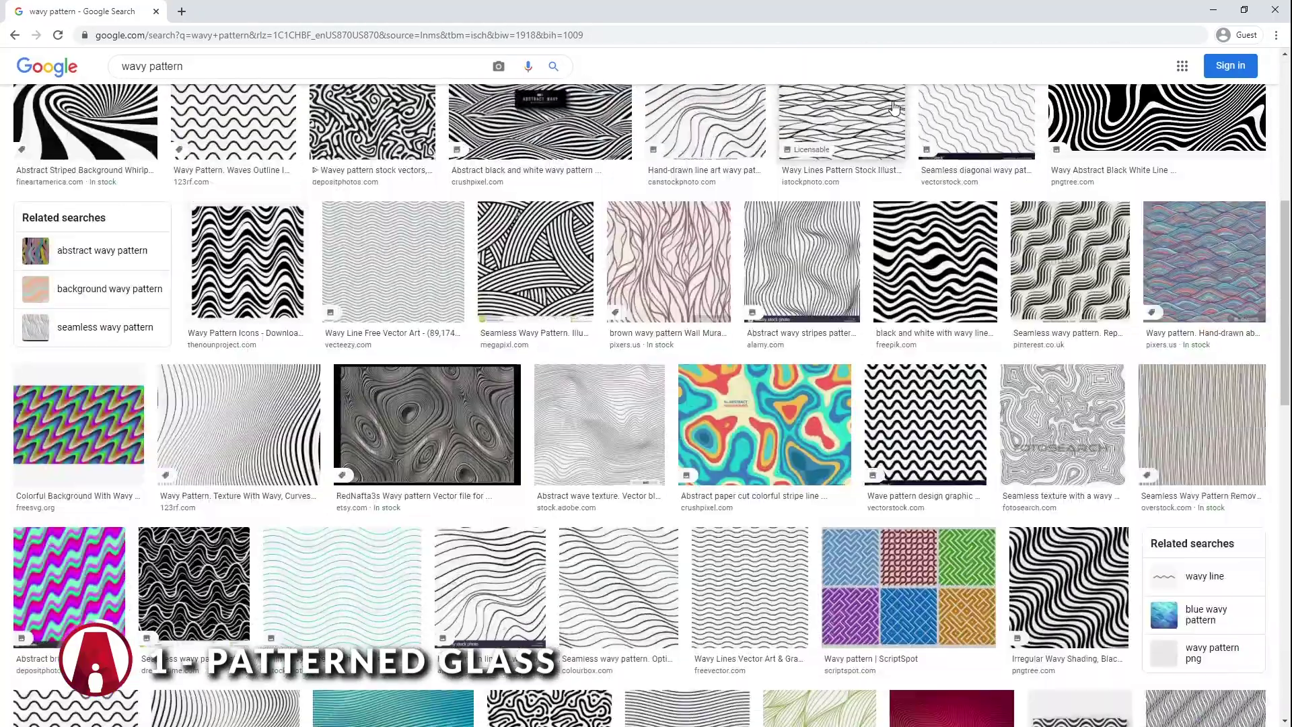
scroll(894, 107, down, 9)
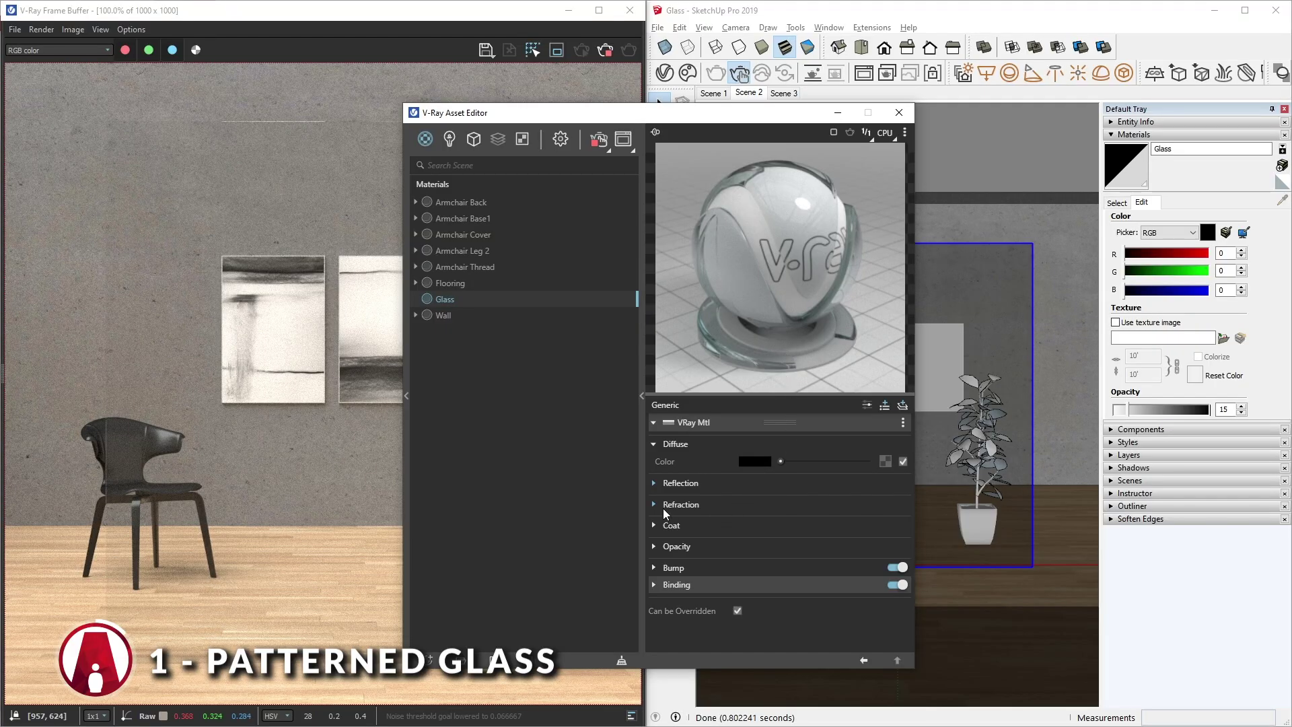
- Load the Patterned Glass 1 bitmap into the Glass material's Refraction Glossiness map slot
click(664, 508)
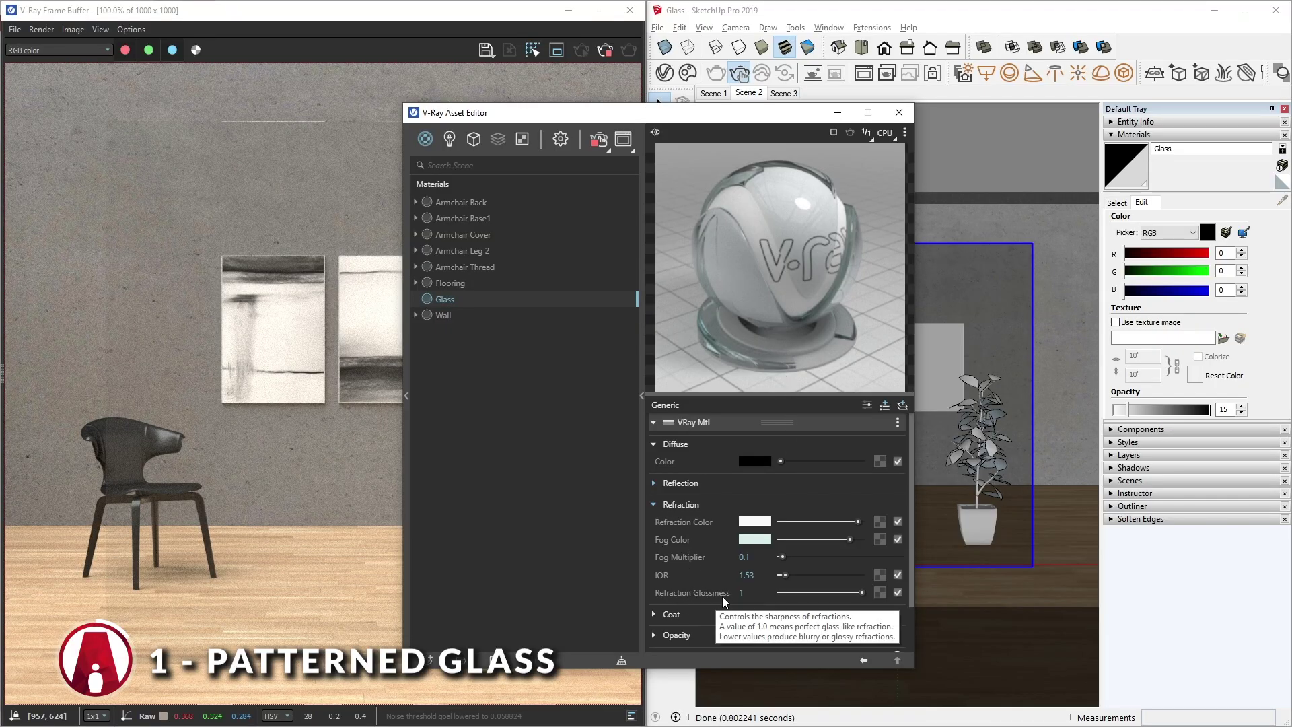
click(880, 592)
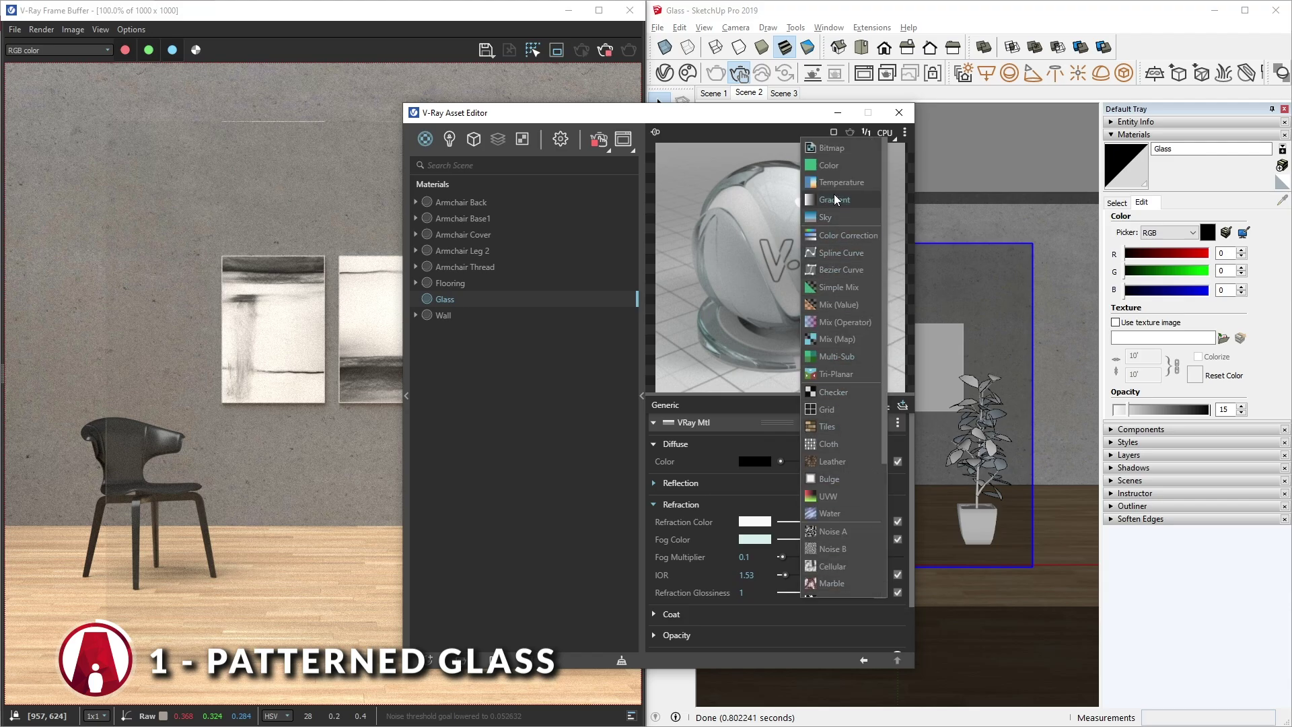
click(827, 149)
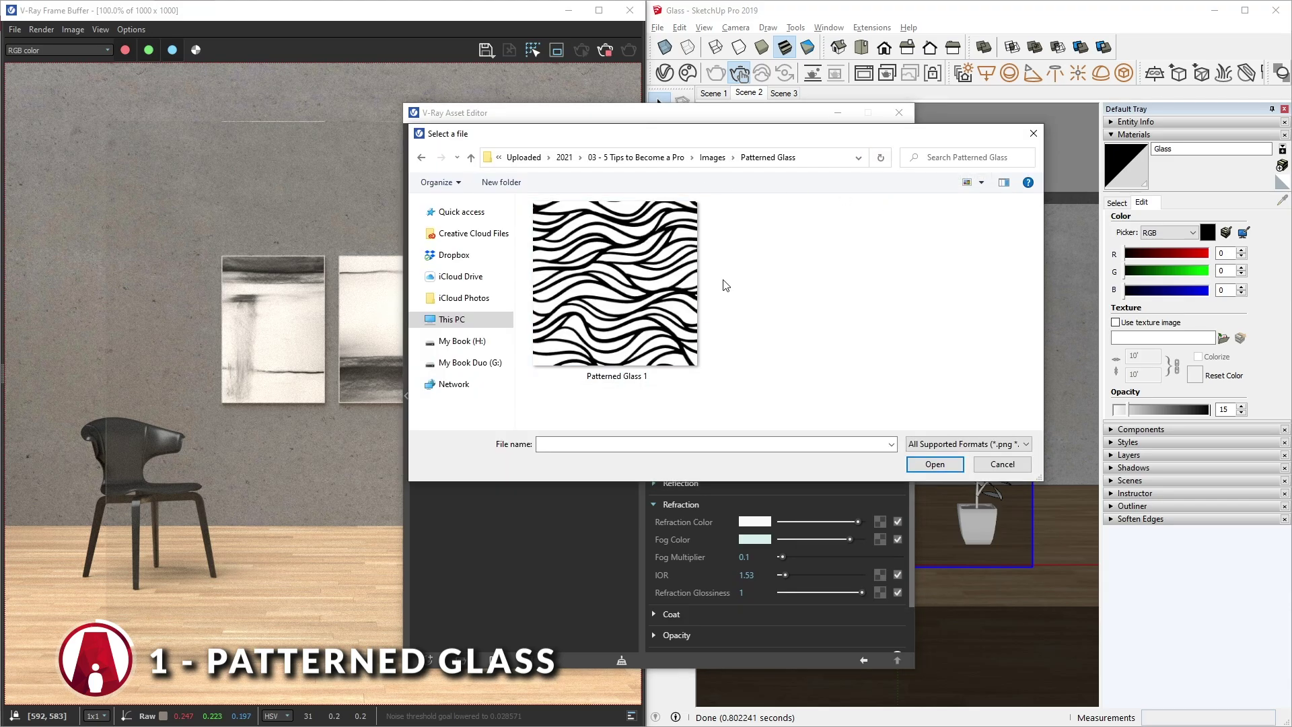
double_click(638, 282)
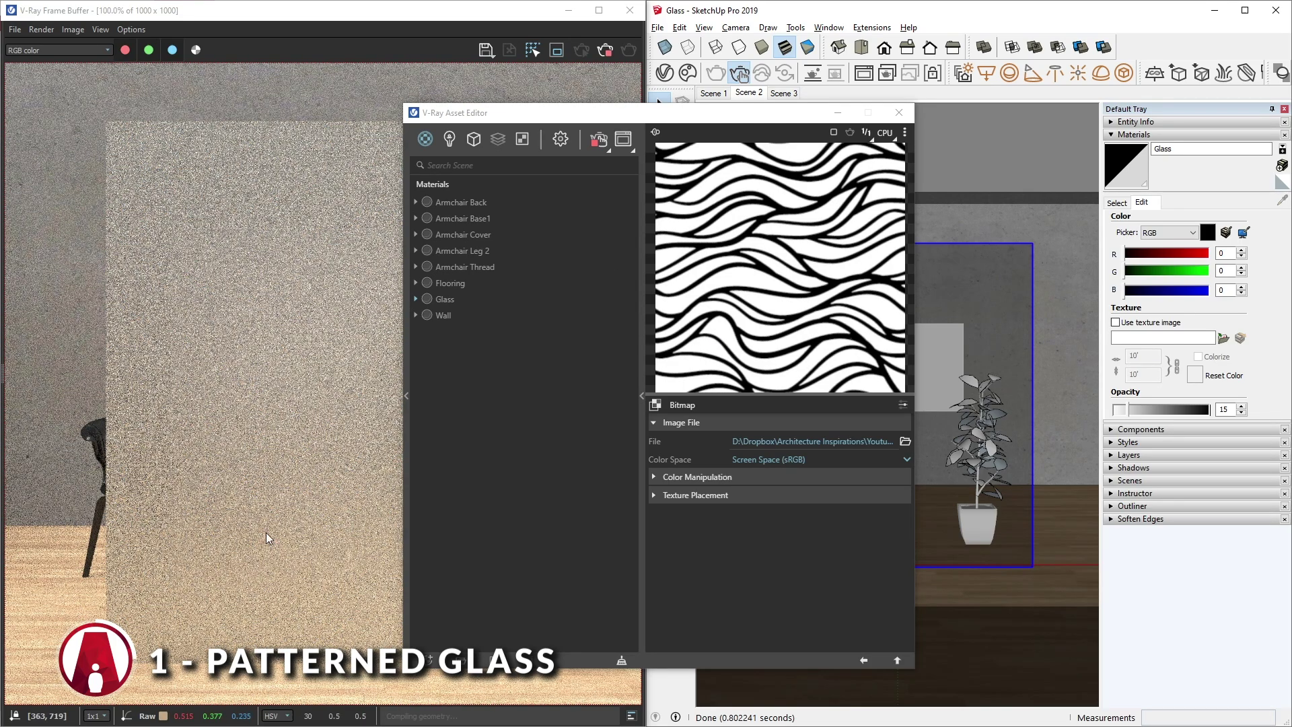
click(862, 661)
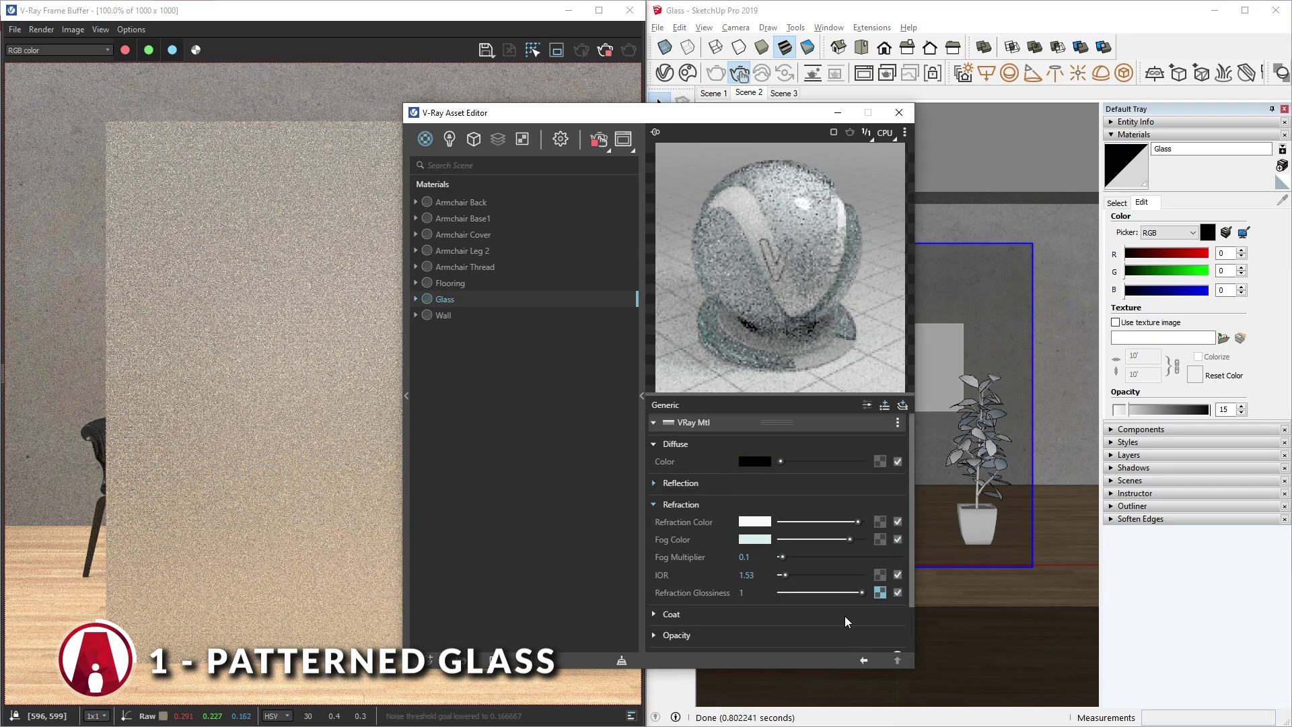
- Set the Glass material's Binding texture mode to Custom mode
scroll(774, 615, down, 3)
click(695, 616)
click(740, 617)
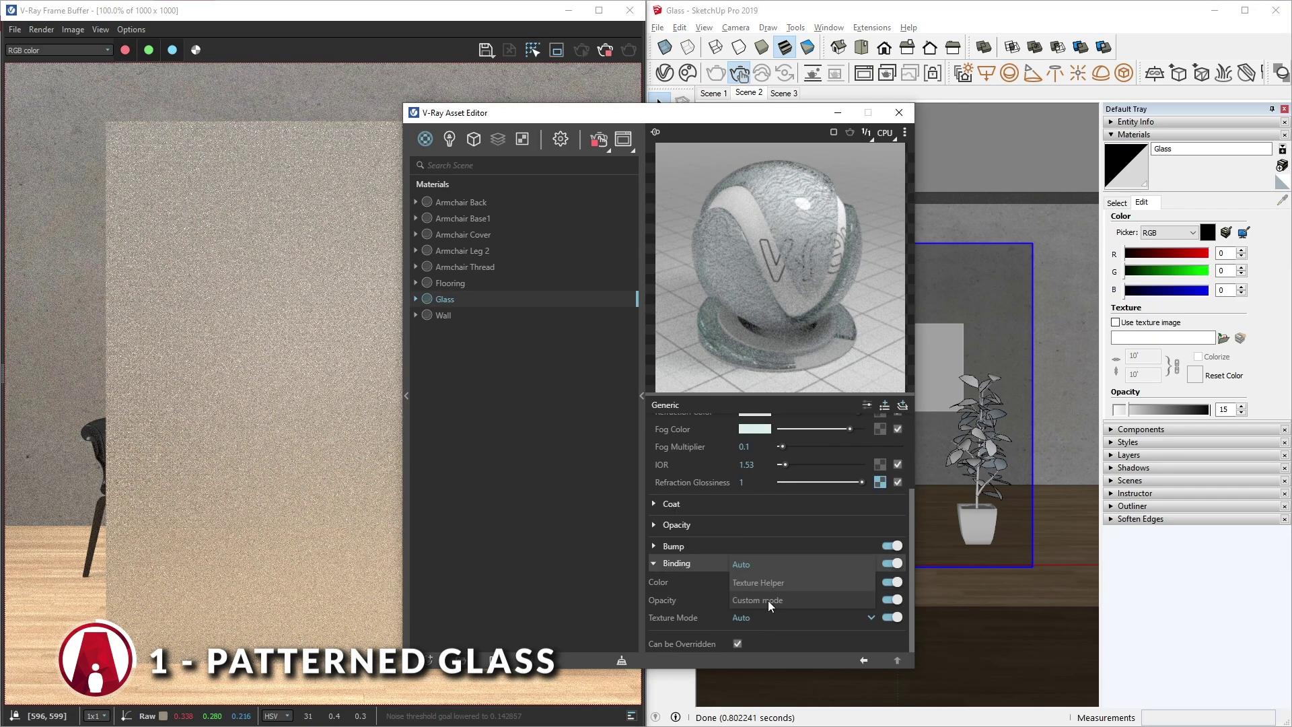
click(774, 600)
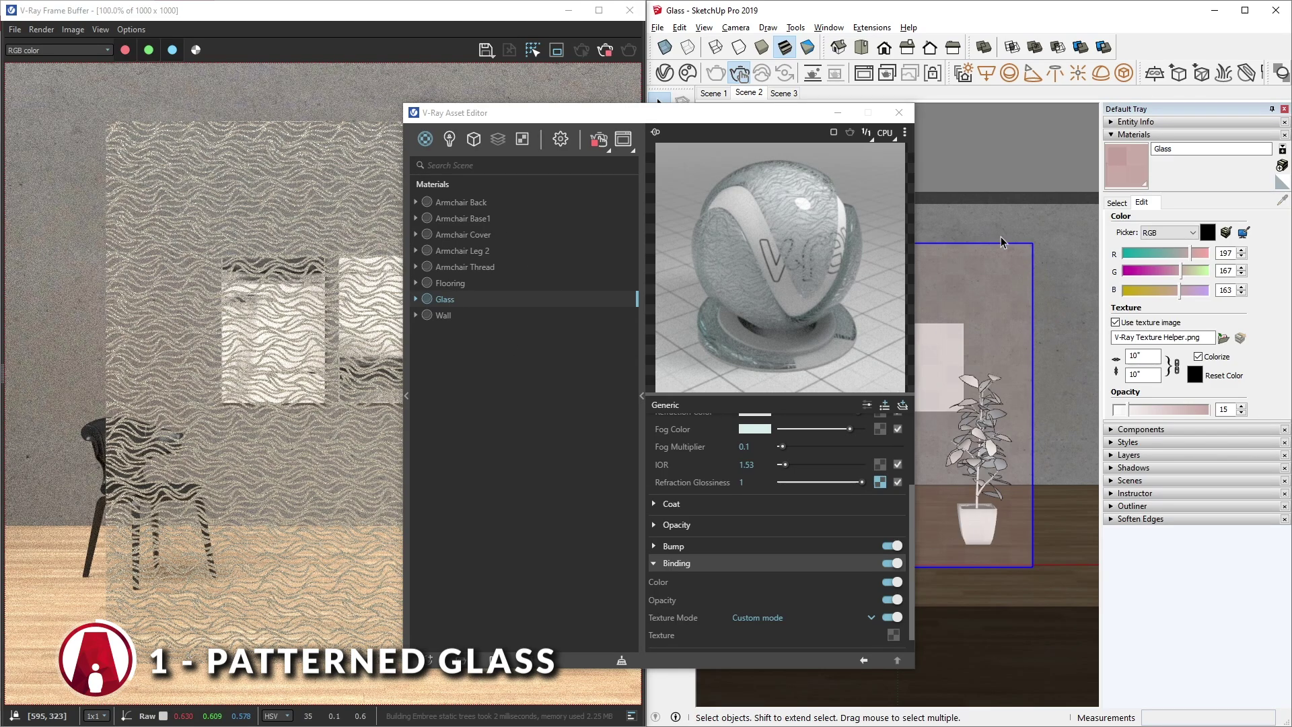
- Copy the refraction glossiness bitmap and paste it as an instance into the Binding texture slot
right_click(881, 482)
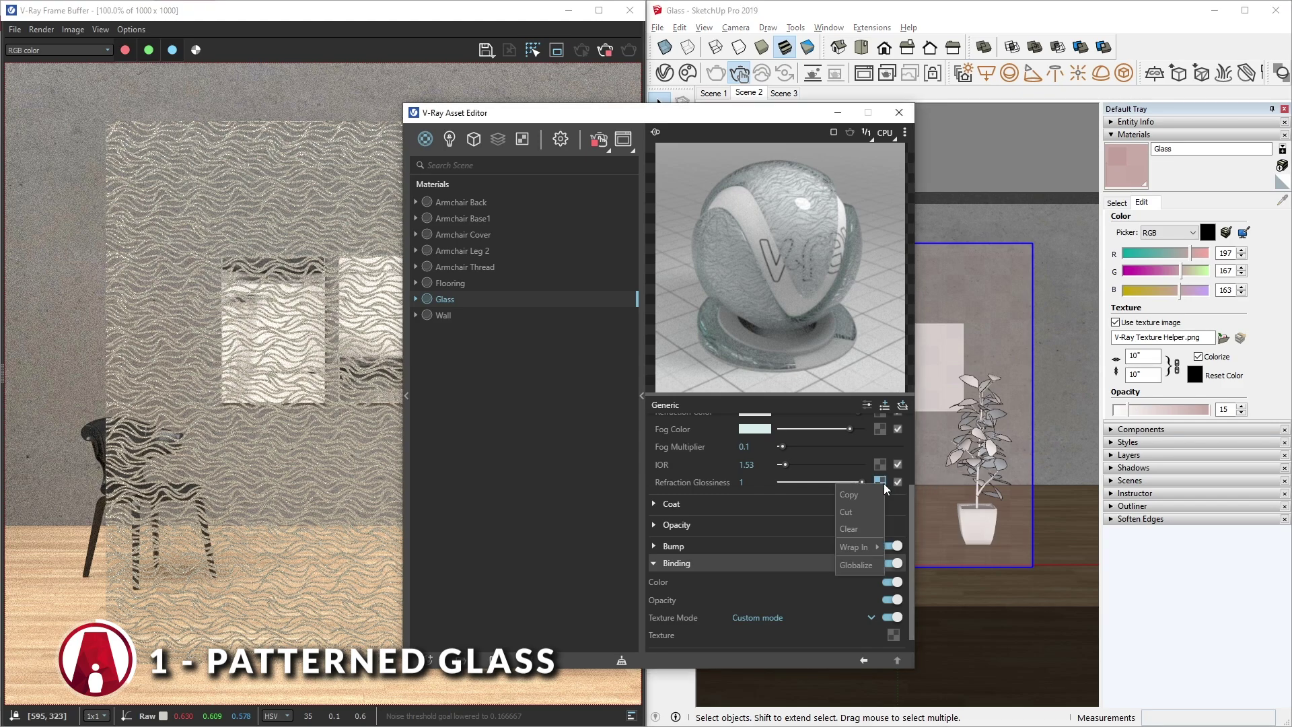
click(866, 496)
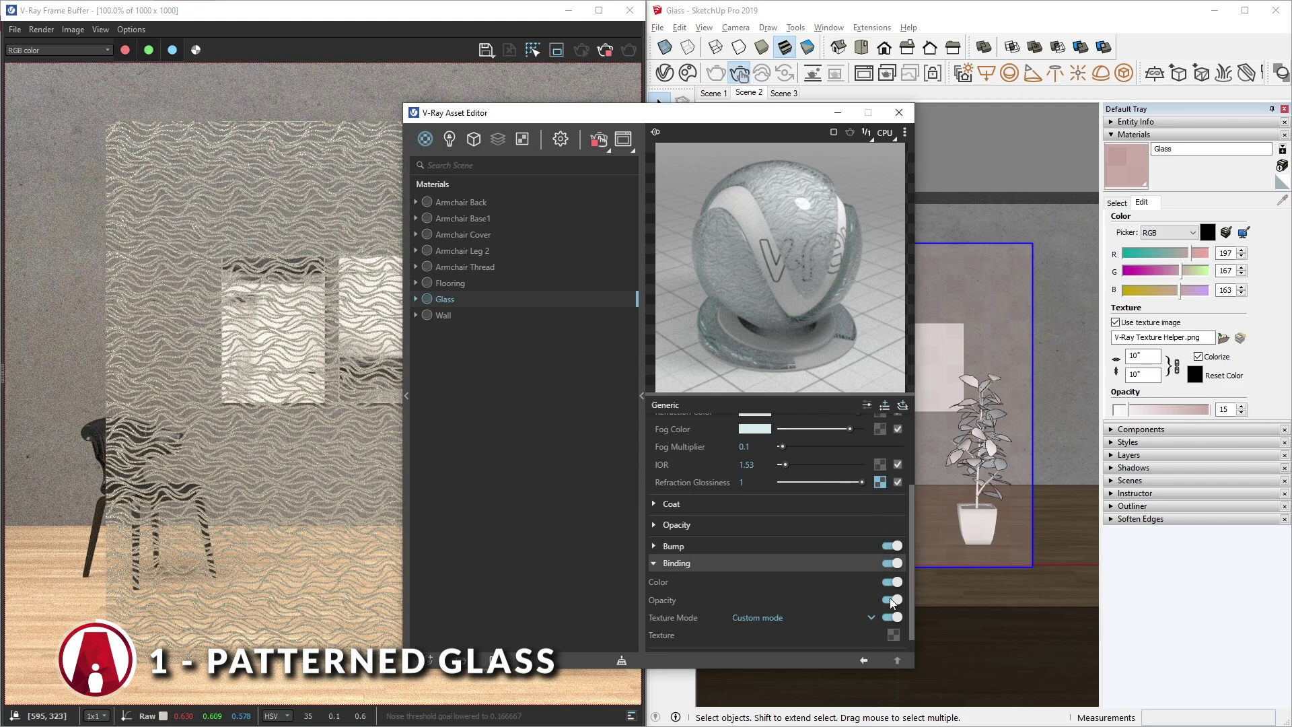
click(884, 634)
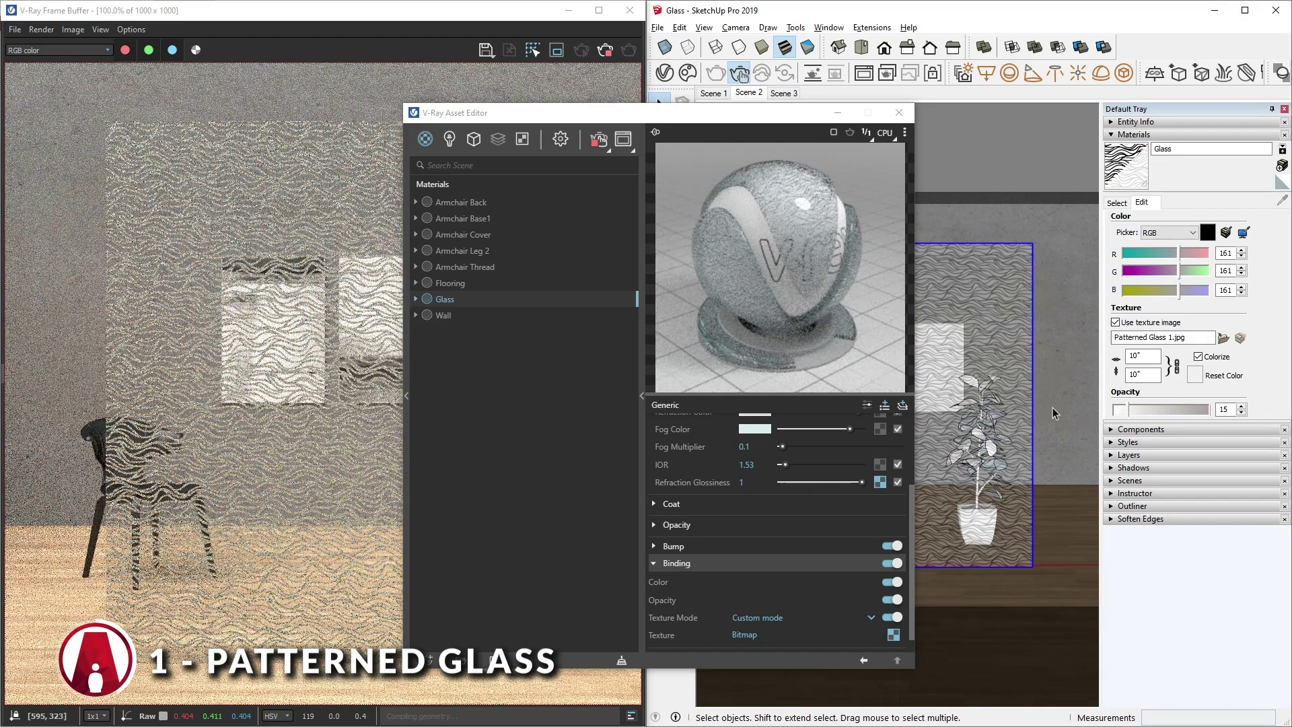
- Set the Glass texture width to 20 inches (1'8")
double_click(1143, 356)
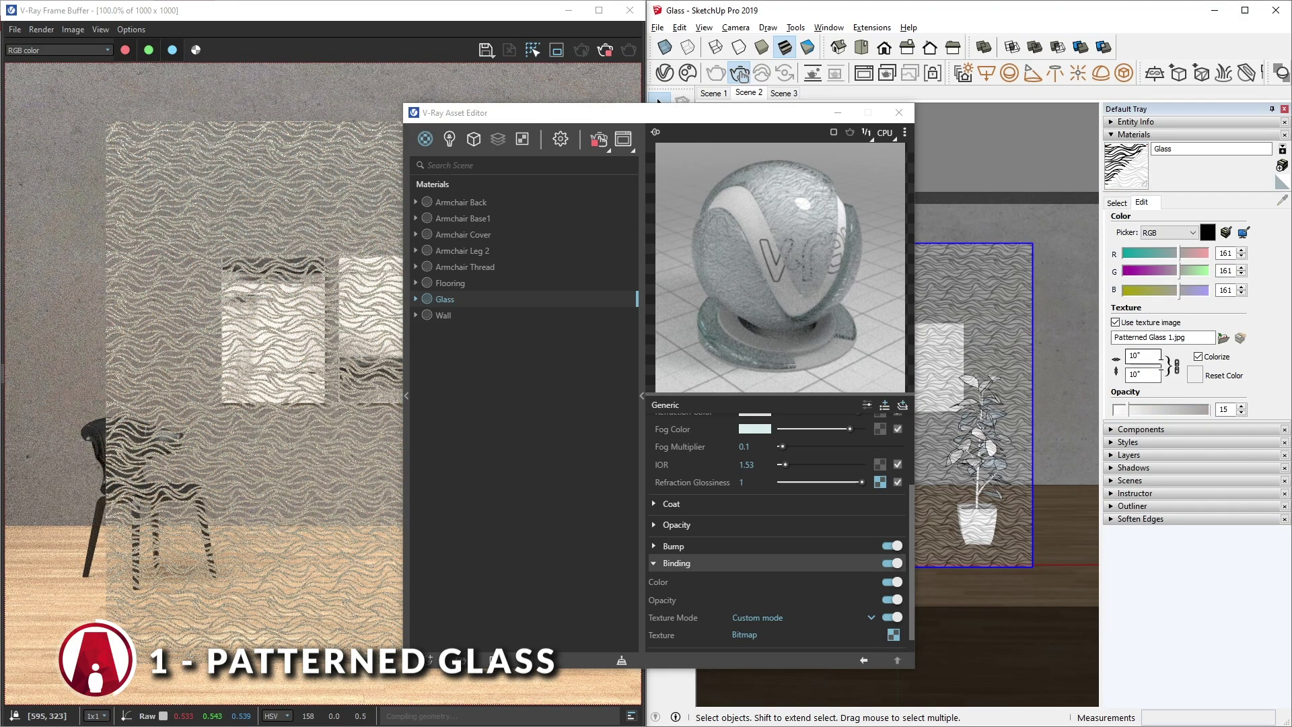
text(20)
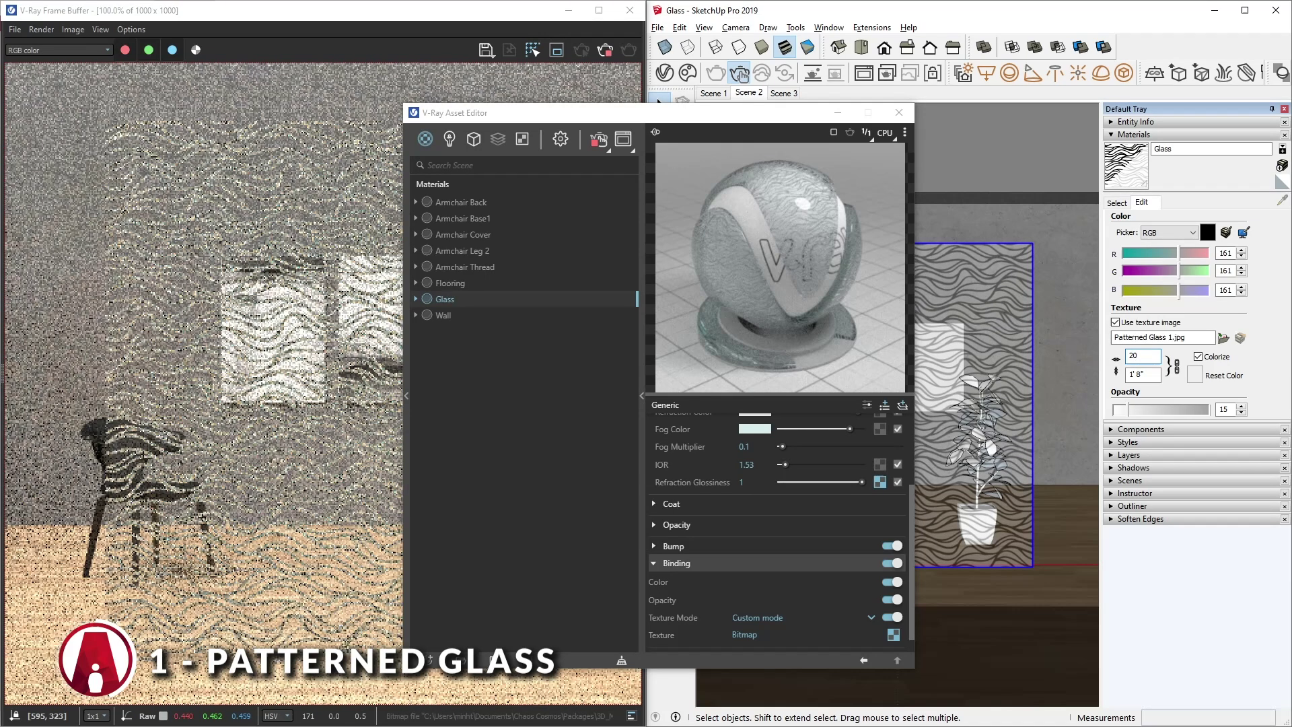
click(508, 194)
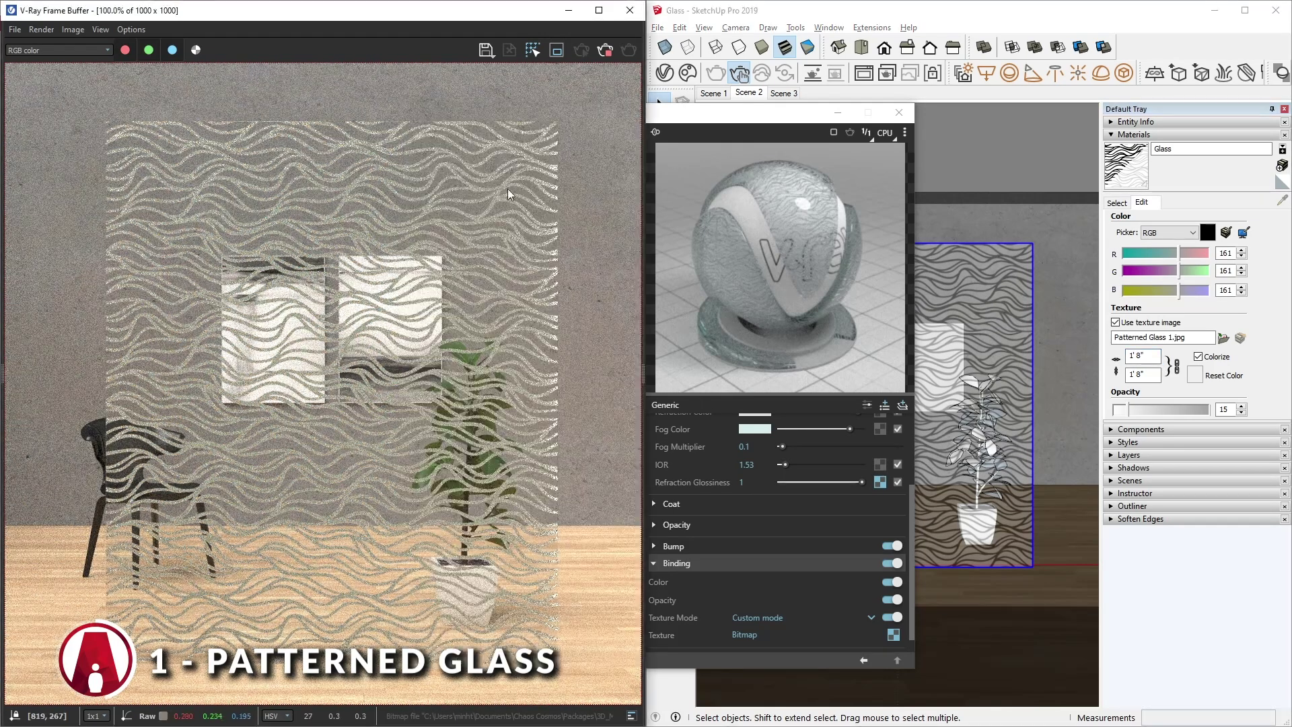
- In the glossiness bitmap's Color Manipulation, try several Color Offset values from black to light grey
click(880, 482)
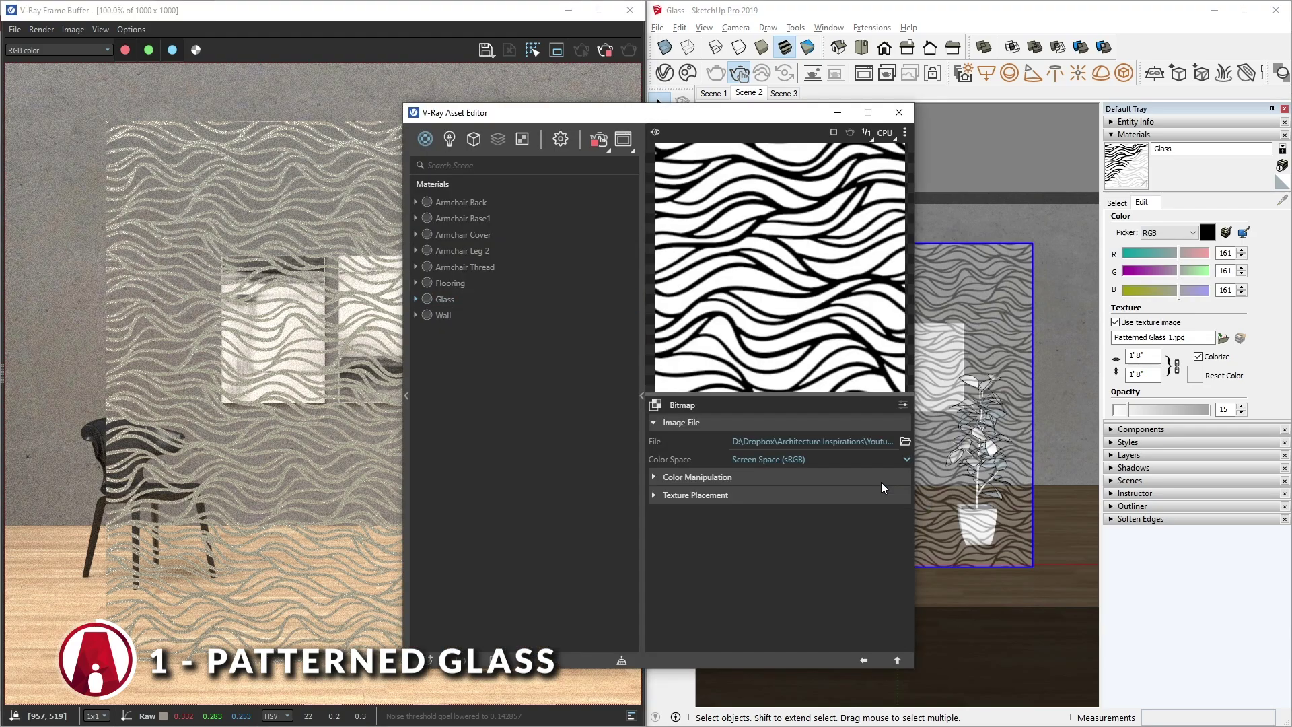
click(721, 478)
click(822, 566)
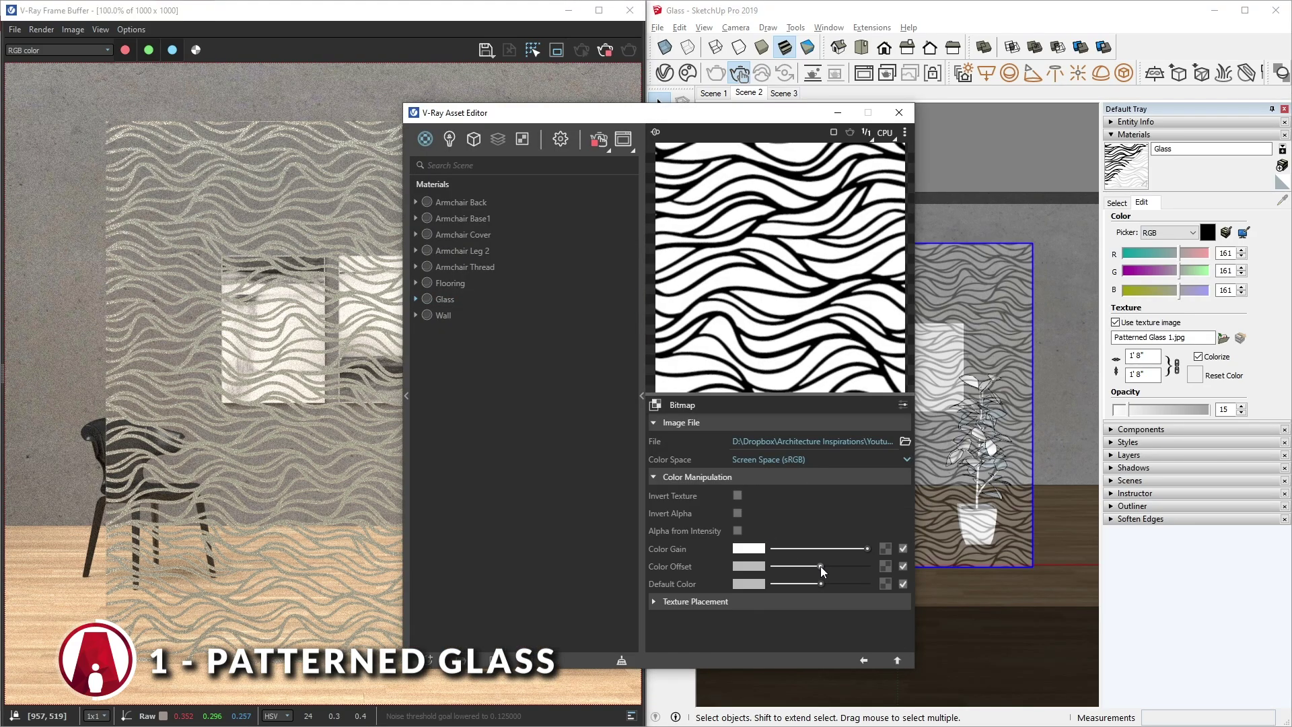
drag(747, 121, 990, 129)
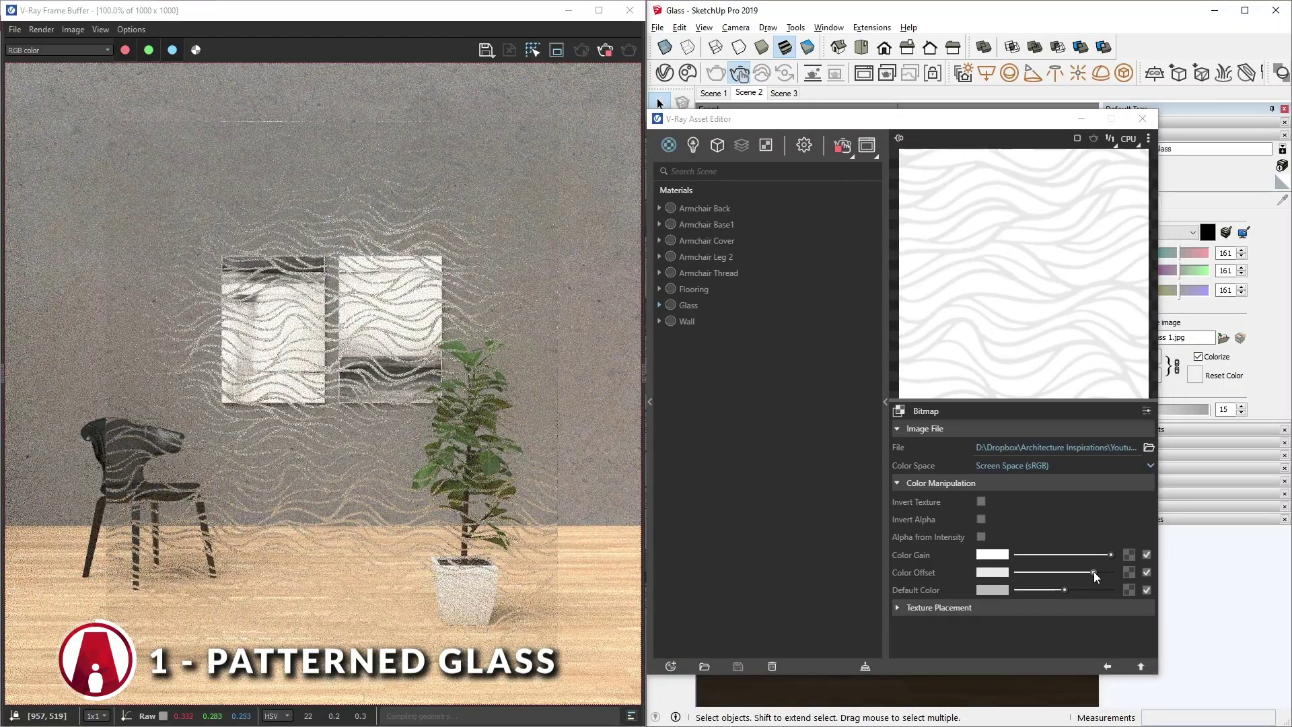
drag(1093, 572, 1007, 576)
click(1100, 569)
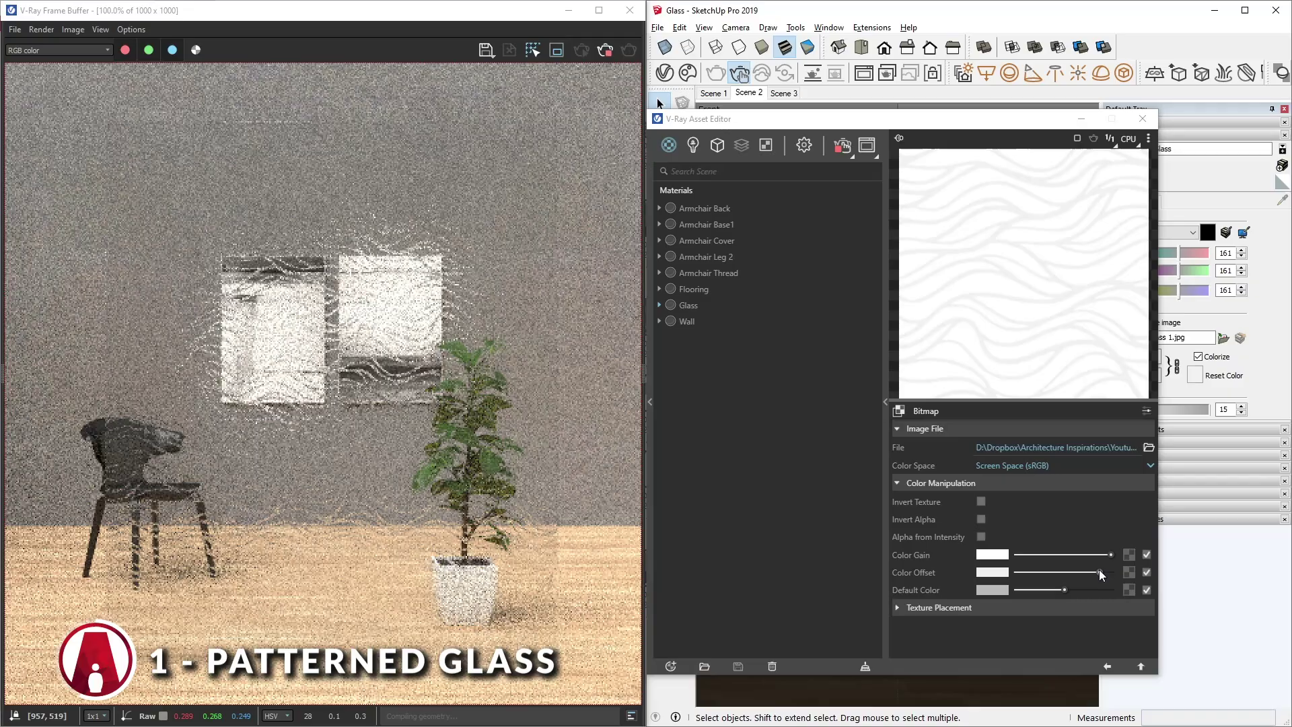
drag(1093, 571, 1016, 573)
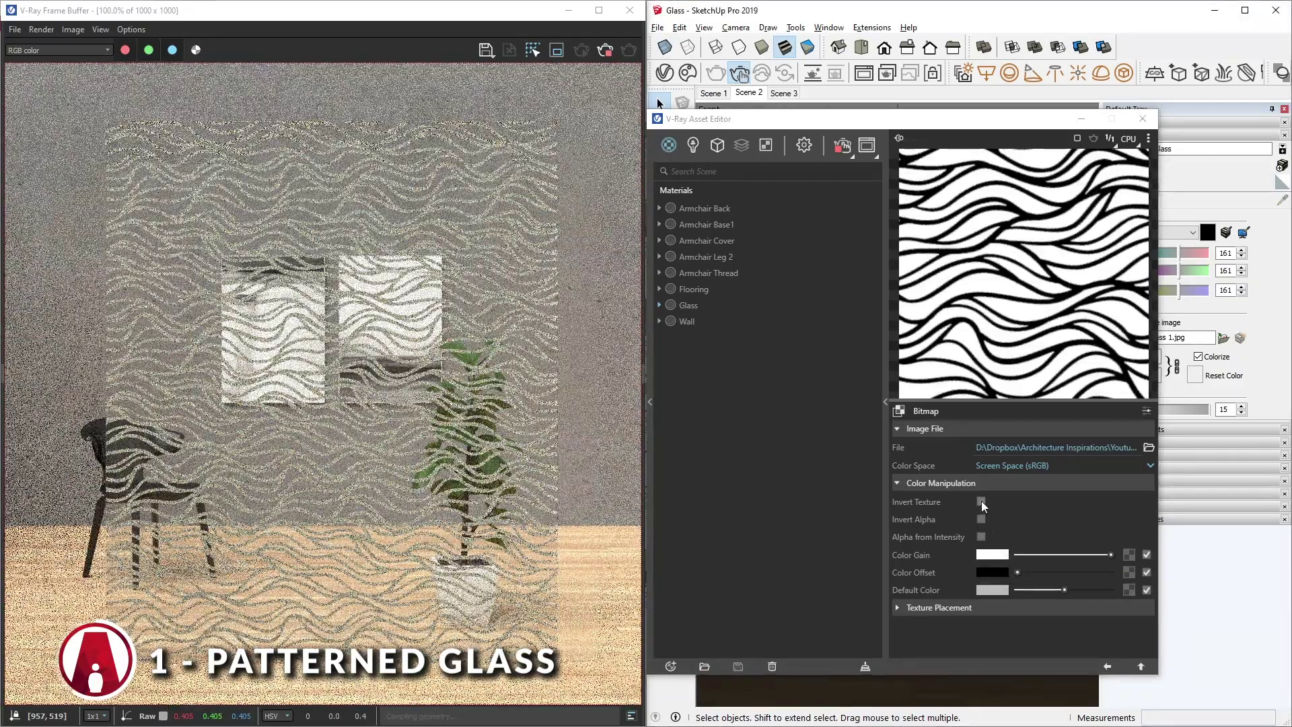
- Test Invert Texture, turn it back off, and set Color Offset to grey
click(982, 501)
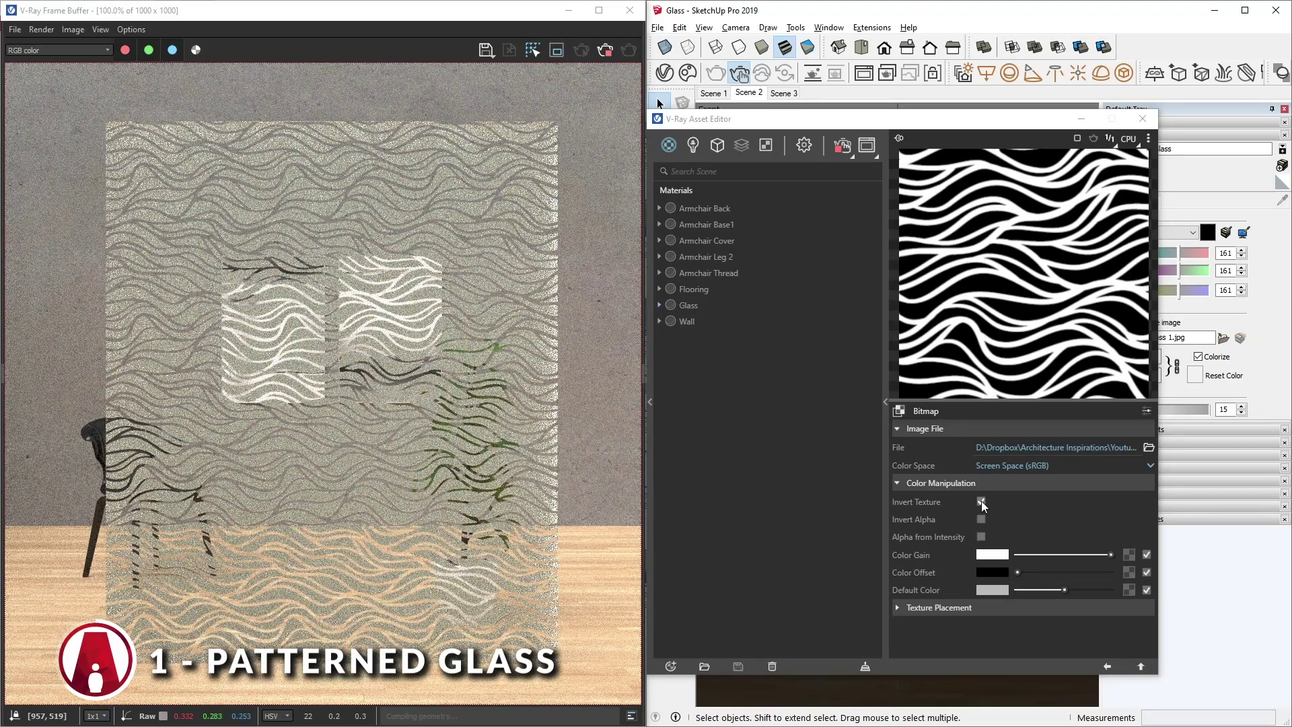
click(981, 501)
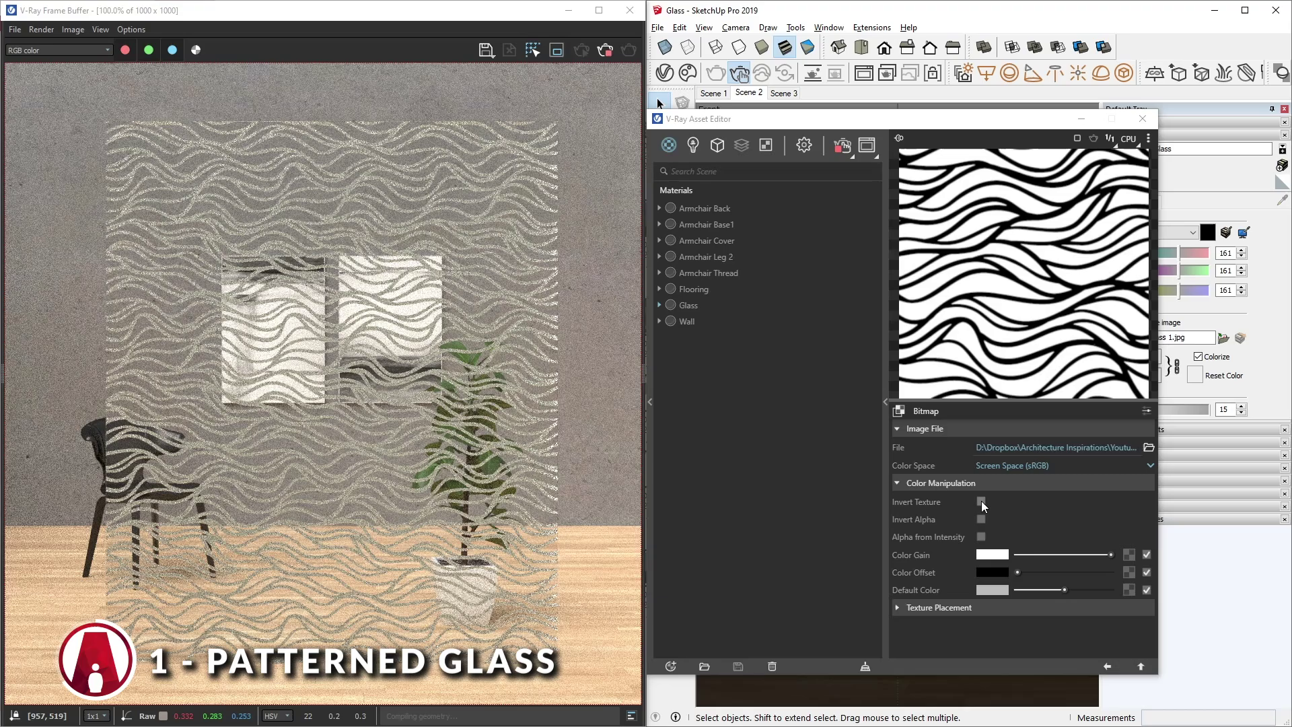
click(1073, 574)
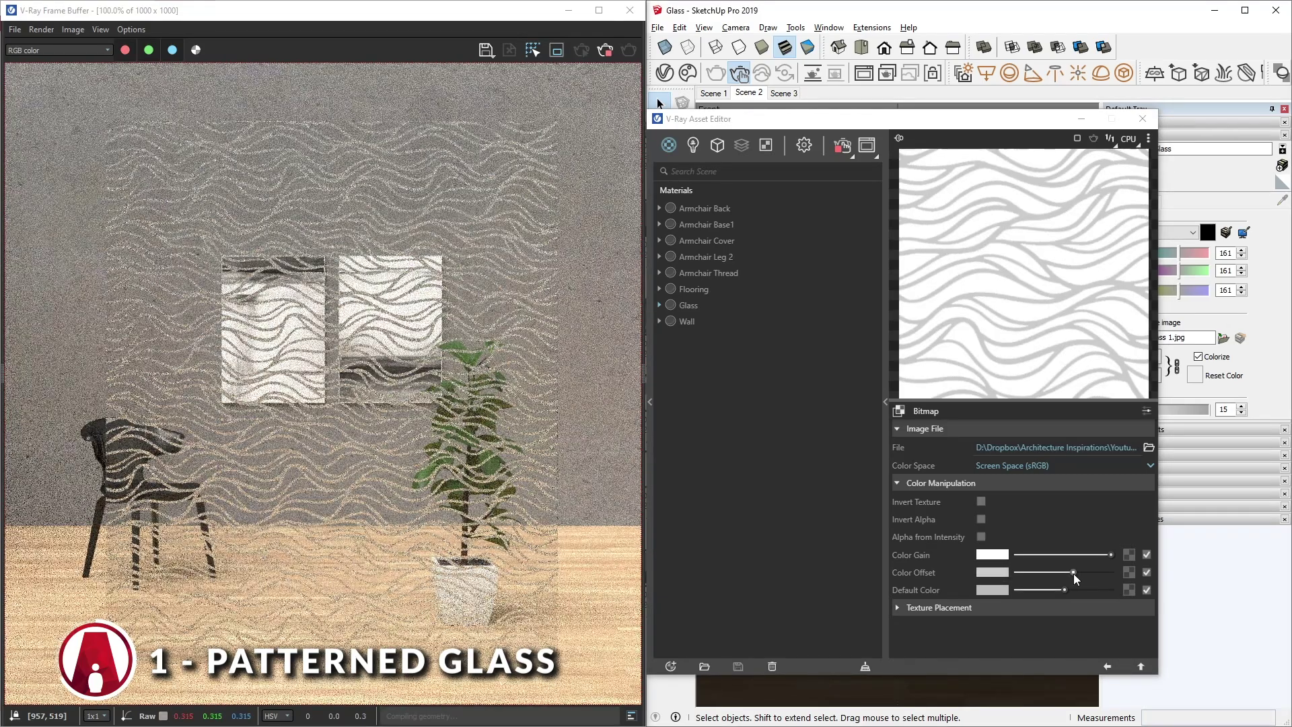
- Disable the Refraction Glossiness map and paste the pattern bitmap onto Refraction Color
click(1107, 666)
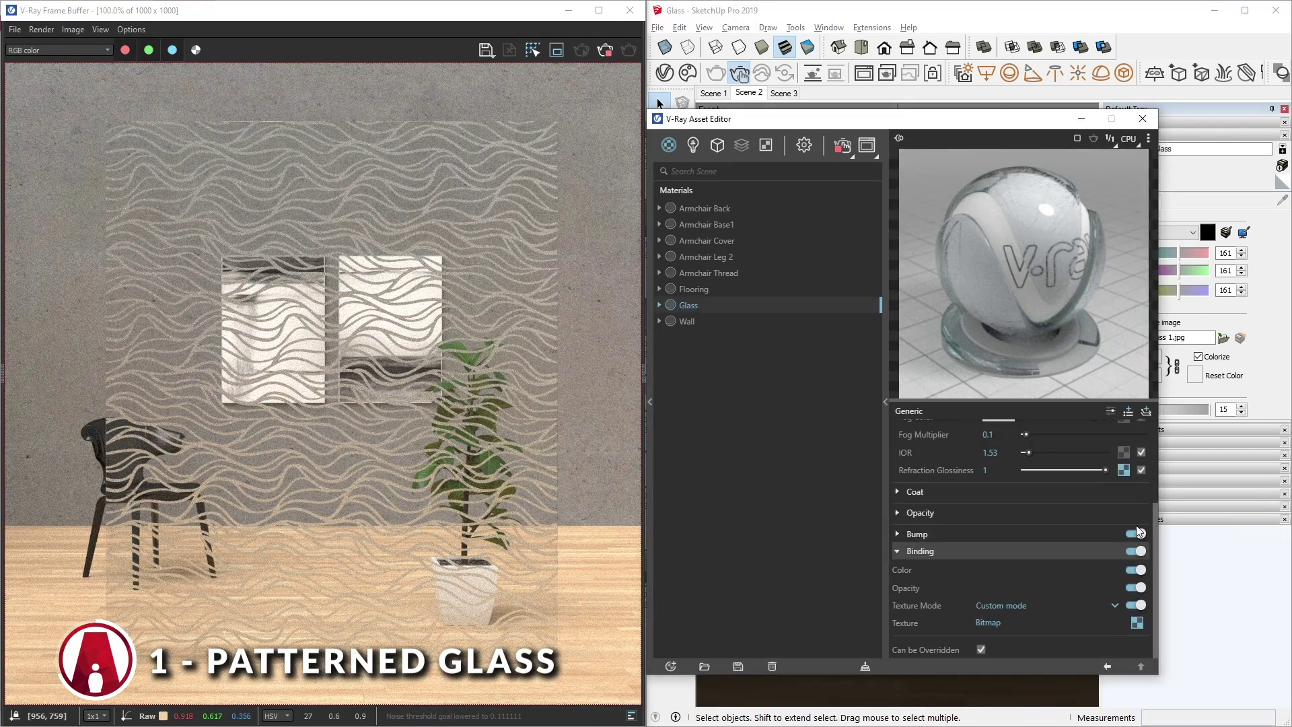
scroll(1145, 504, up, 2)
click(1141, 599)
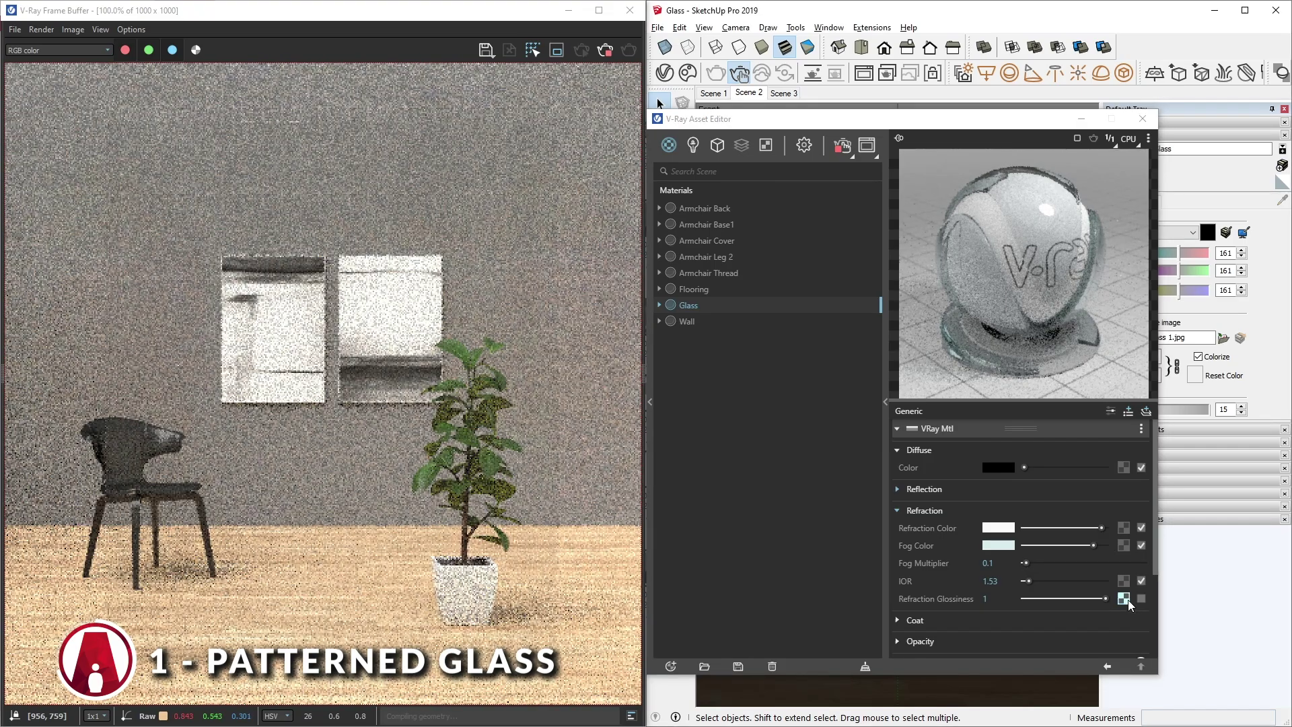
right_click(1124, 529)
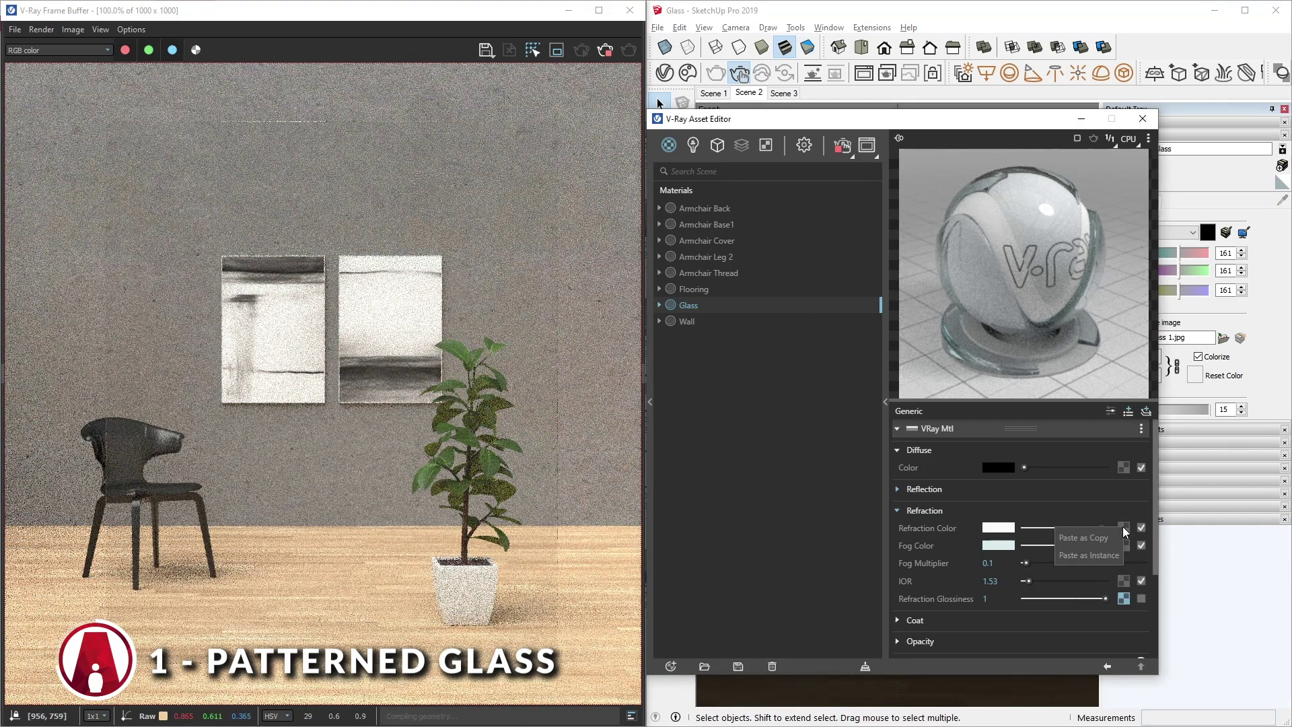
click(1104, 538)
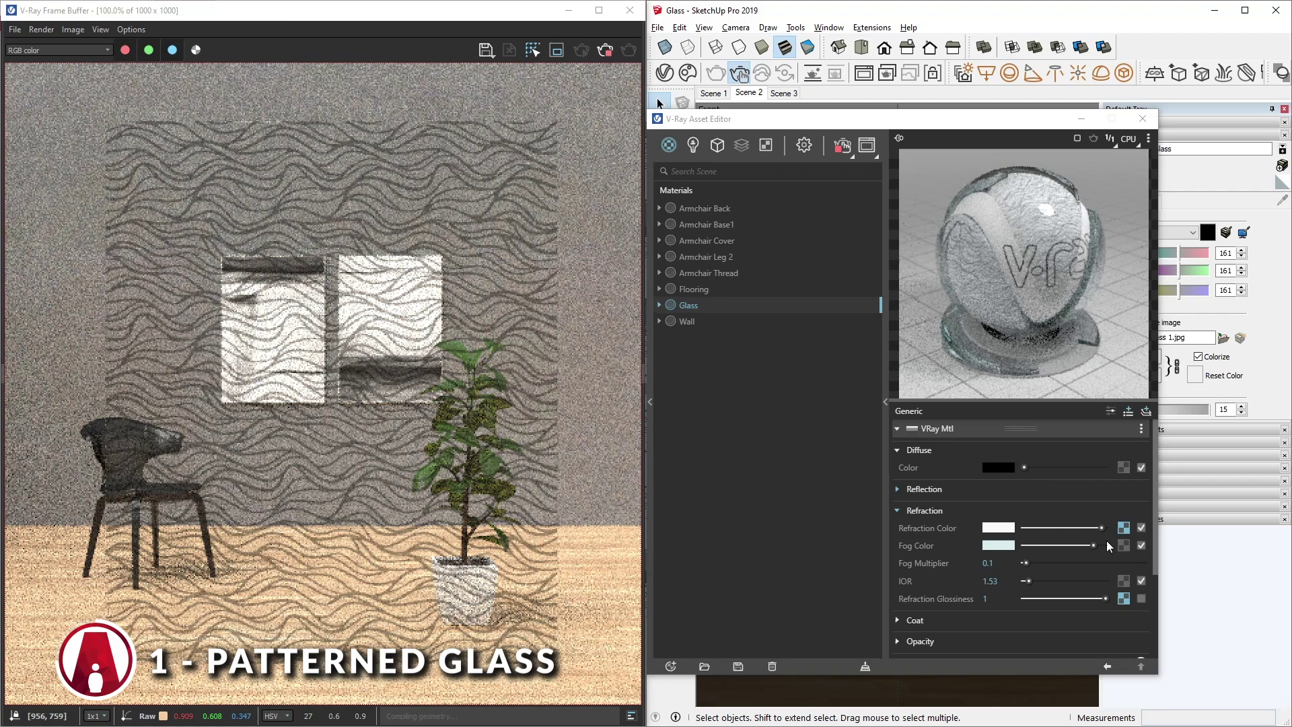
- Set the refraction colour bitmap's Color Offset to black and return to the Glass material
click(1123, 528)
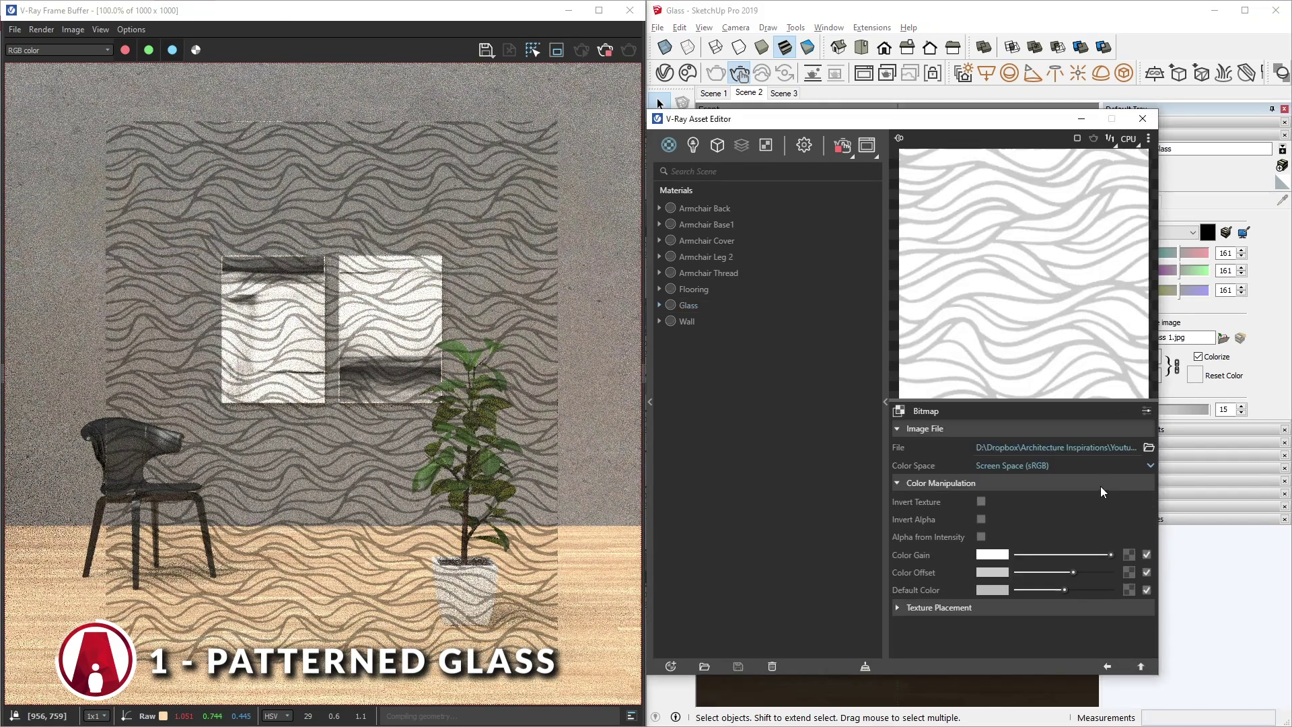
drag(1019, 570, 1016, 570)
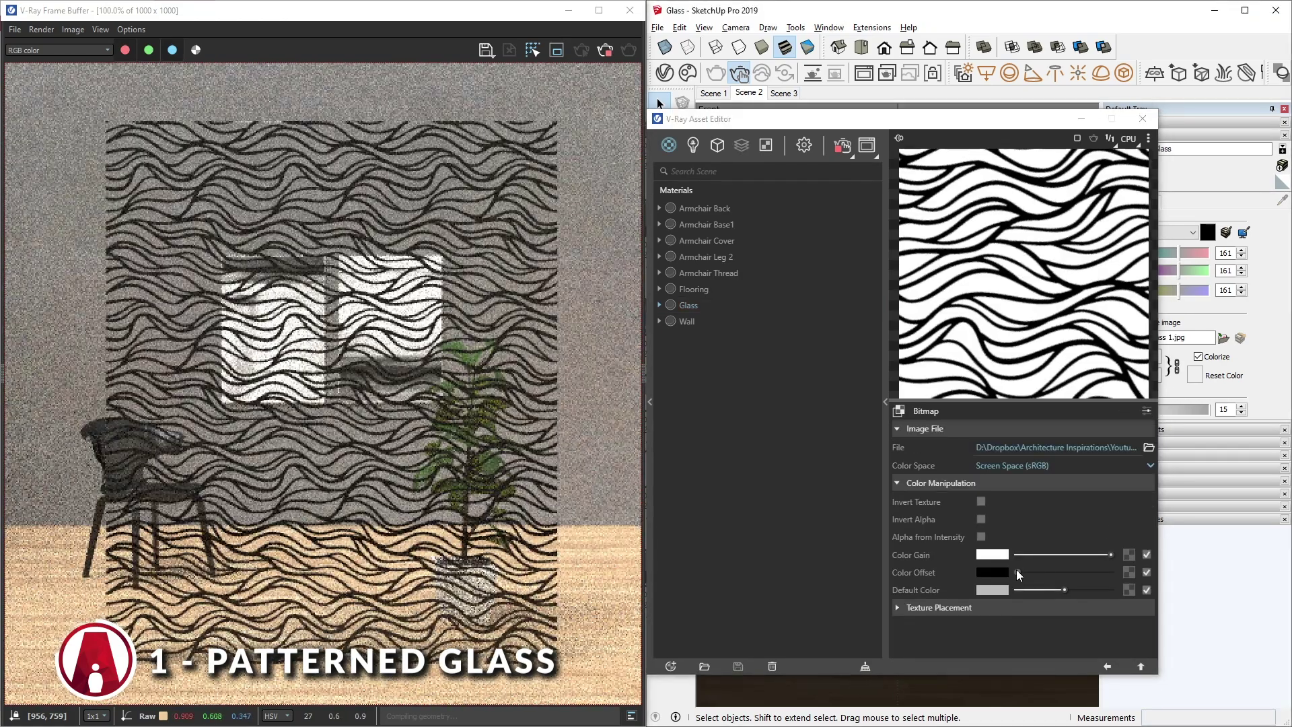
click(1108, 667)
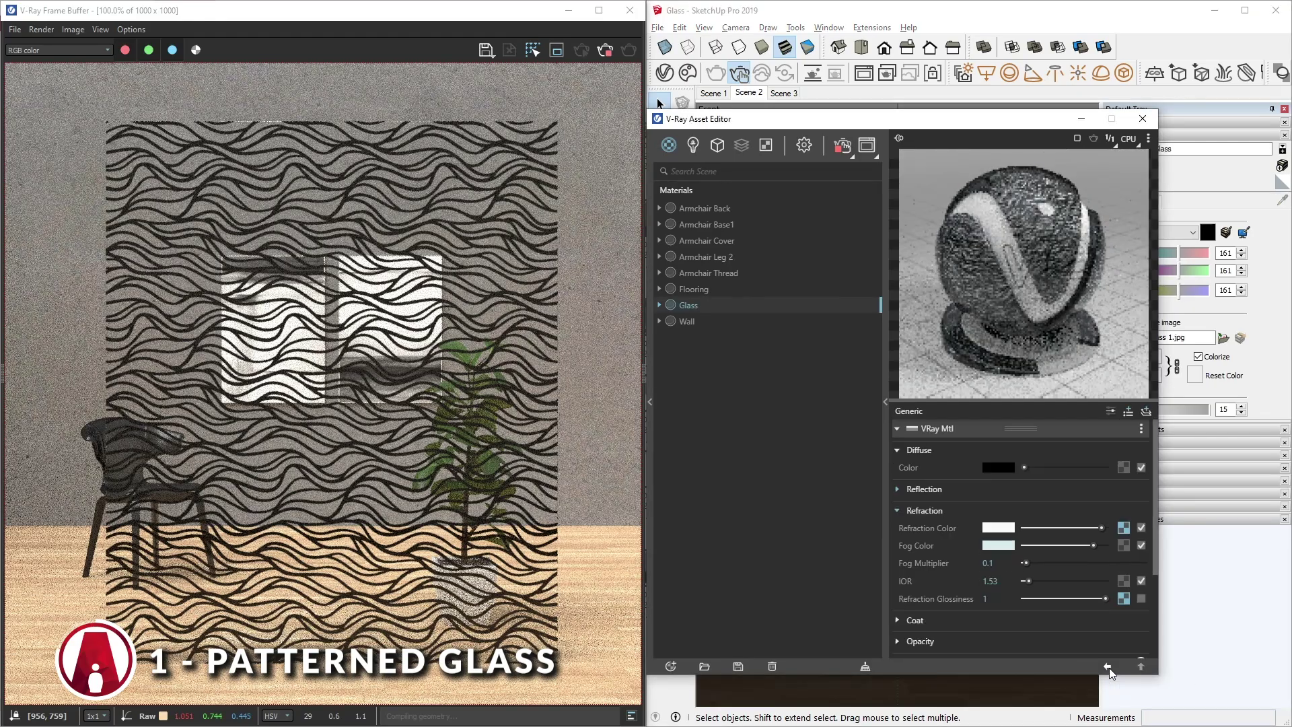
- In Scene 3, paste the refraction colour's pattern map as an instance into Reflection Color
click(784, 92)
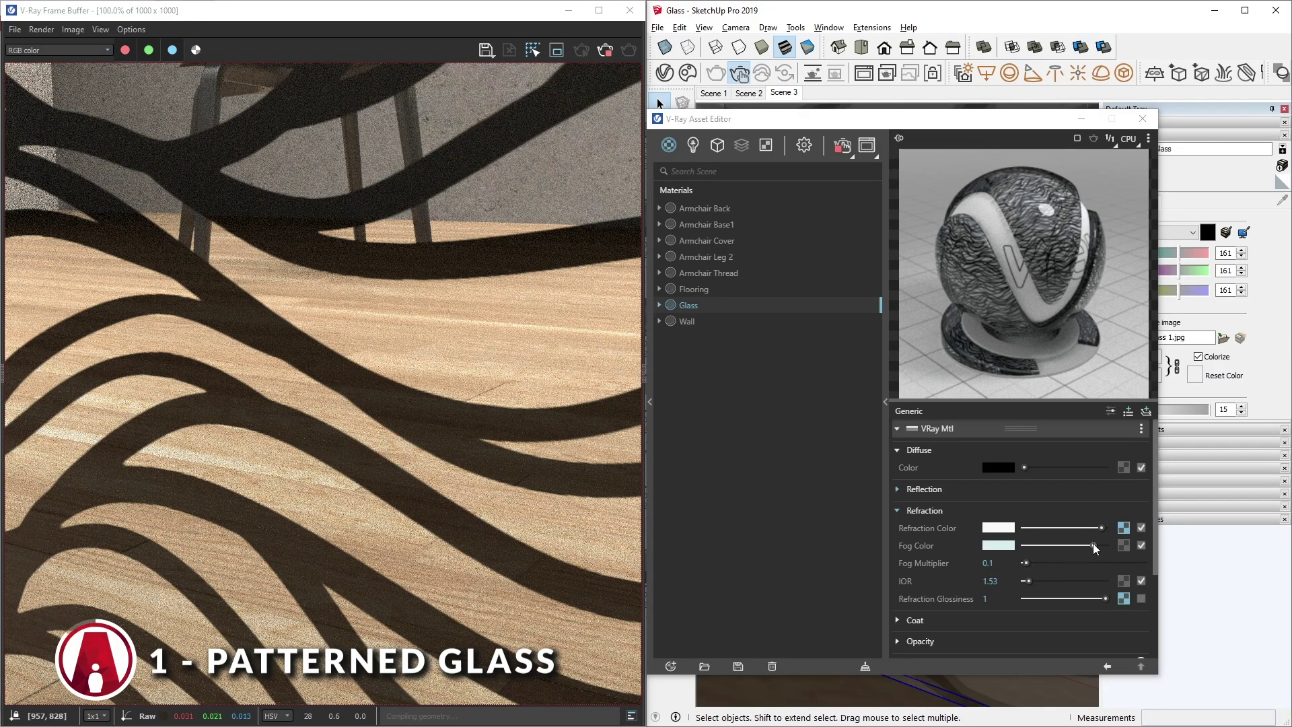
right_click(1124, 531)
click(1114, 542)
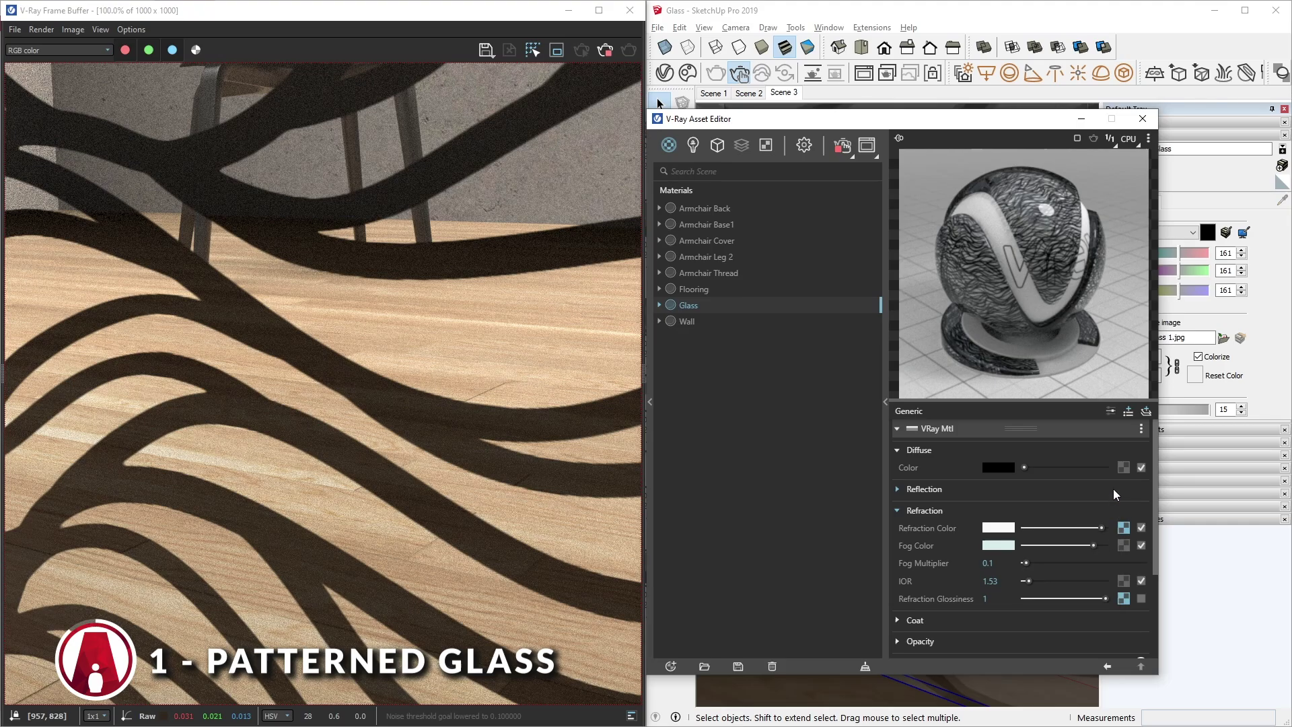
click(1113, 488)
right_click(1124, 507)
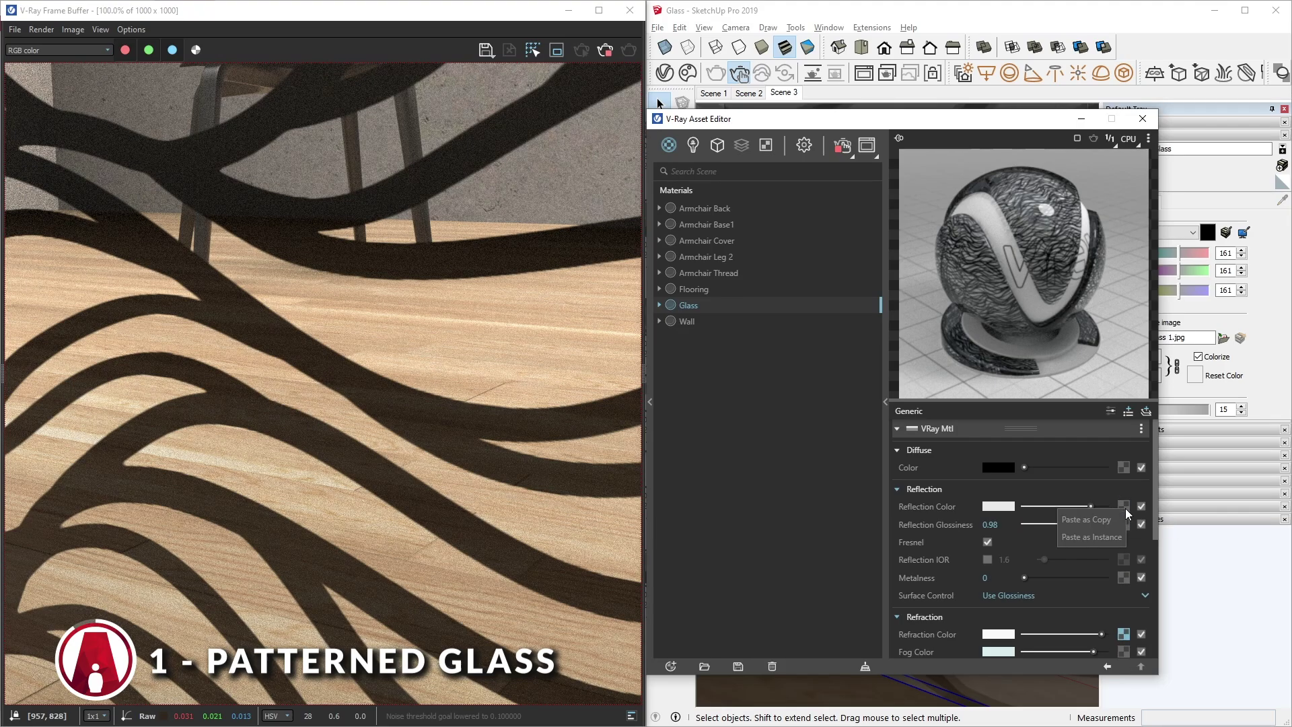
click(1106, 535)
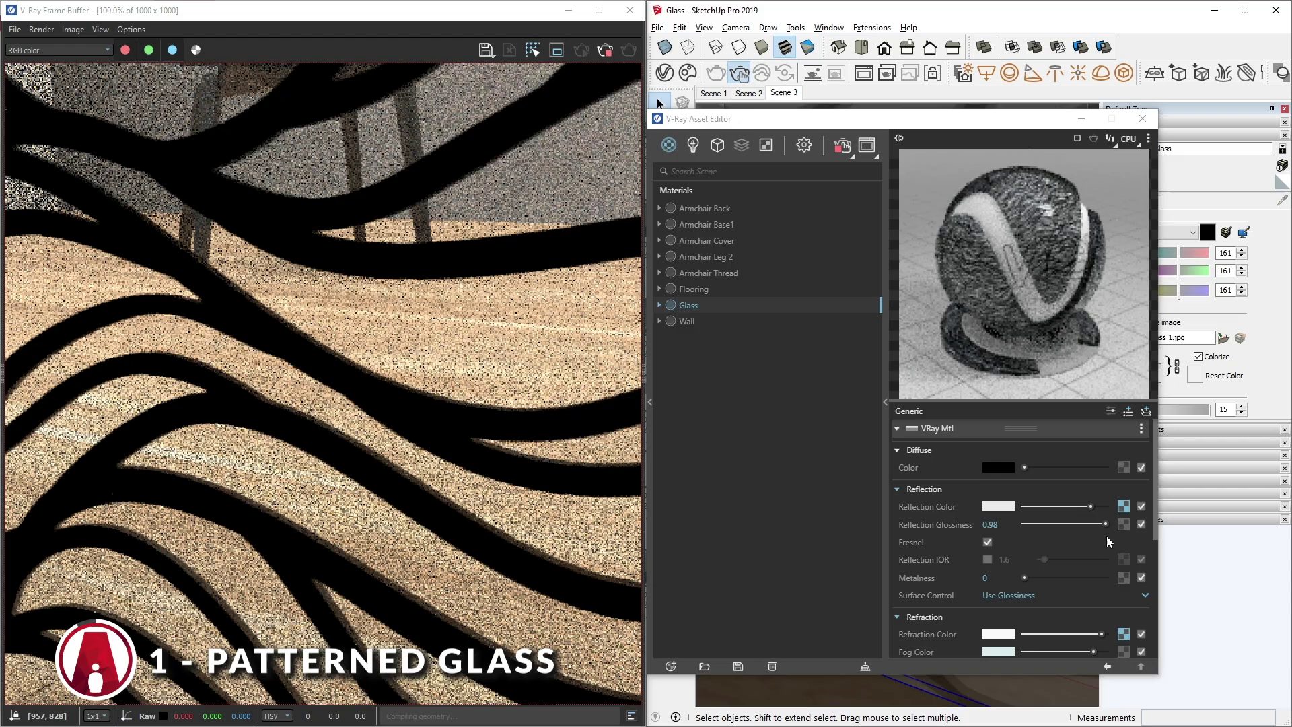
- Back in Scene 2, try white and red diffuse colours, then leave Diffuse black
click(749, 93)
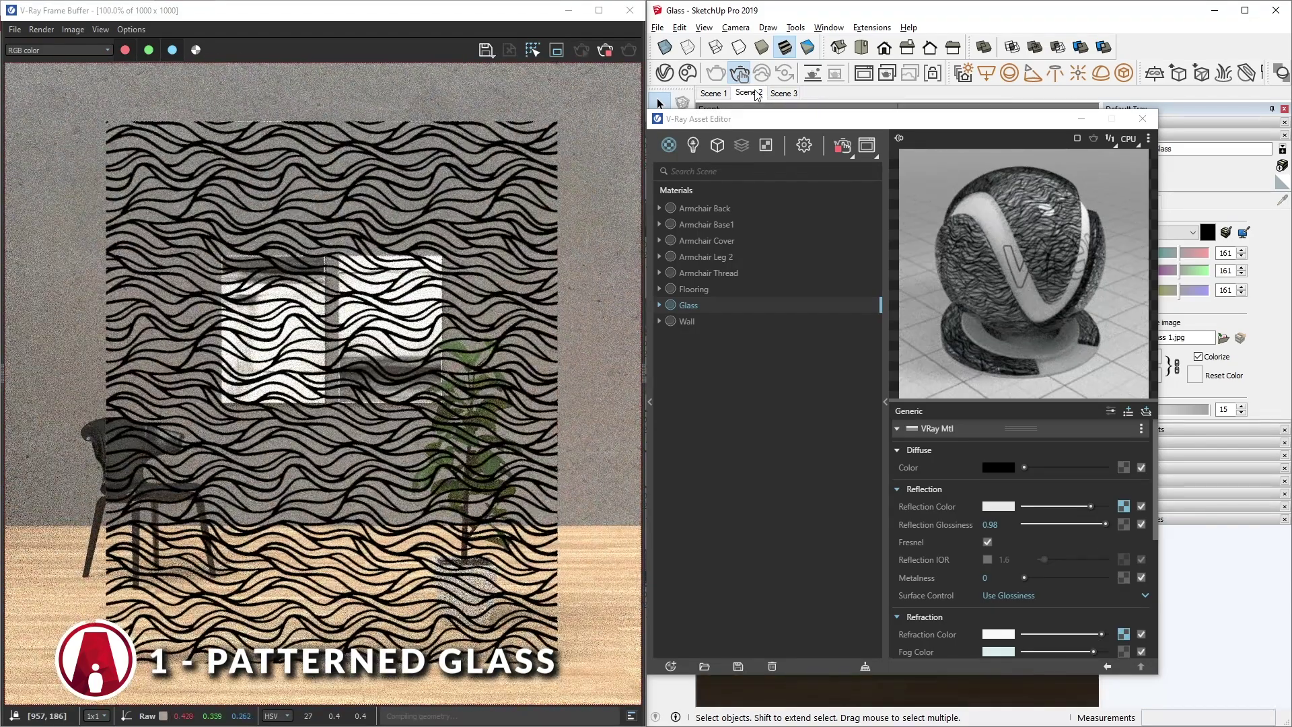
drag(1084, 470, 1113, 467)
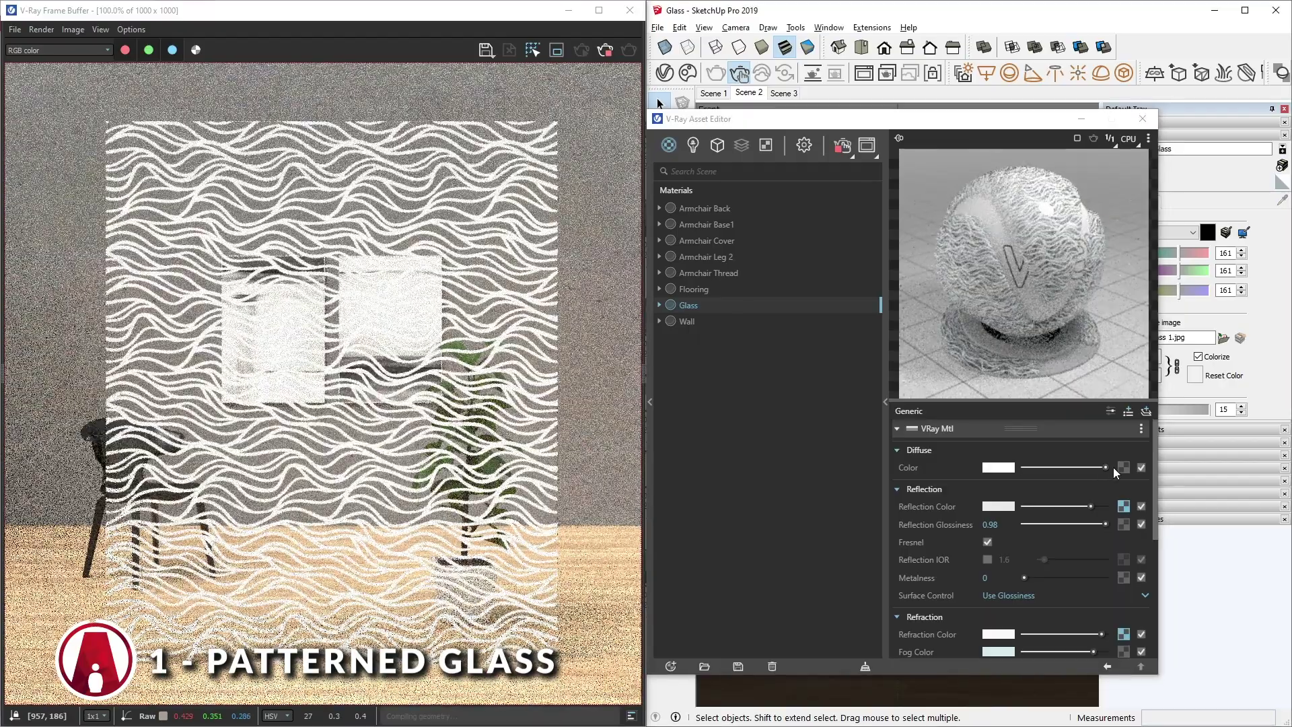
click(998, 467)
click(601, 268)
click(592, 434)
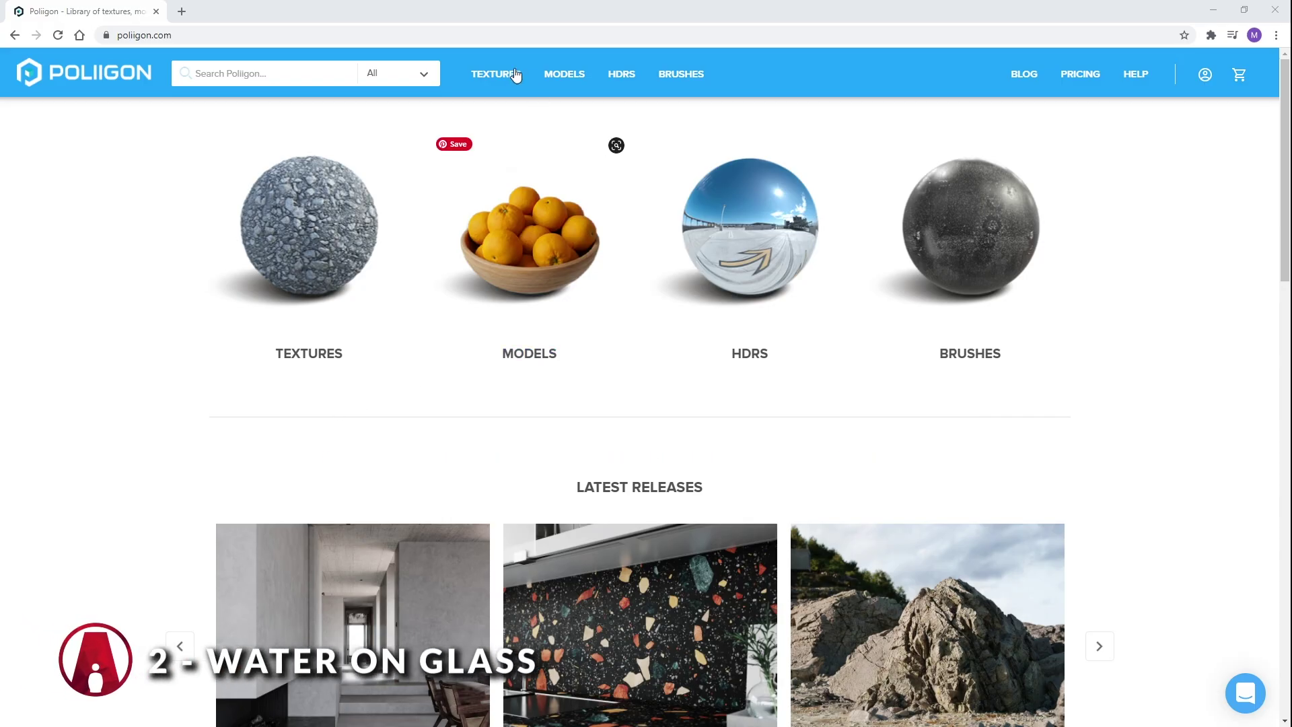
- Open Water Droplets Mixed Bubbled 001 under Surface Imperfections > Water Droplets
click(513, 74)
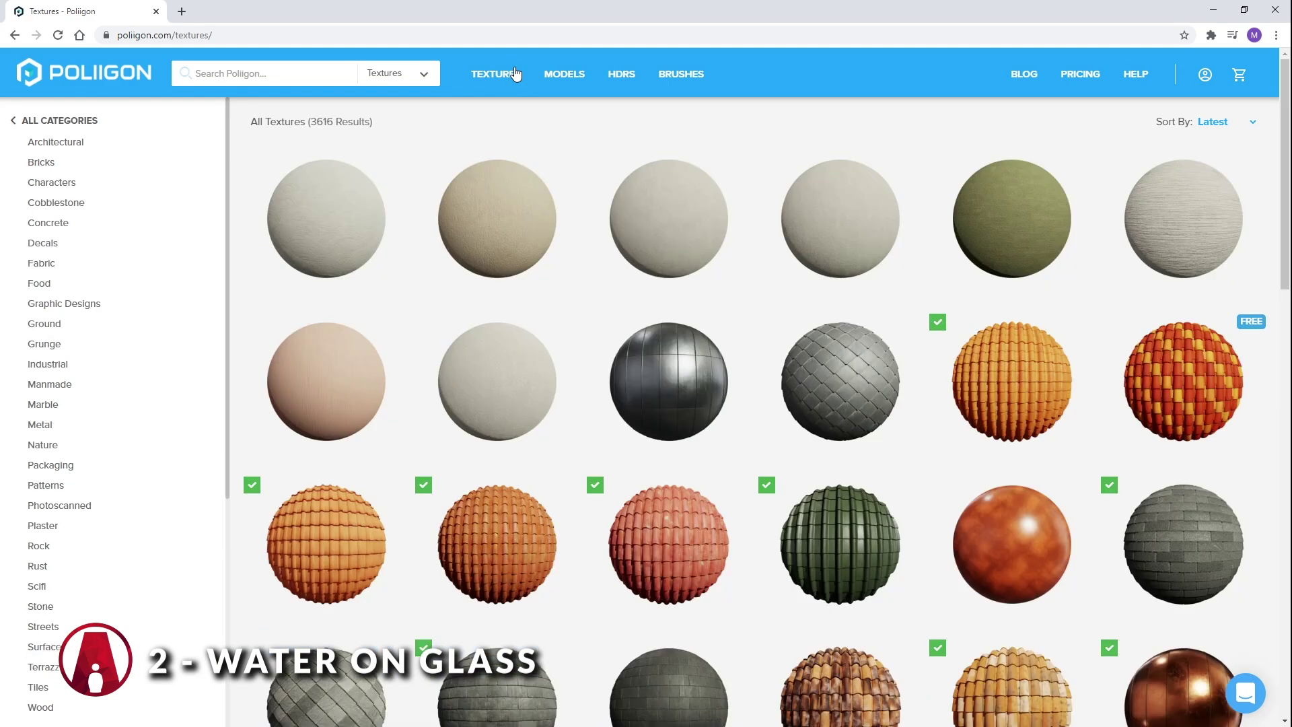
click(43, 647)
scroll(96, 497, down, 5)
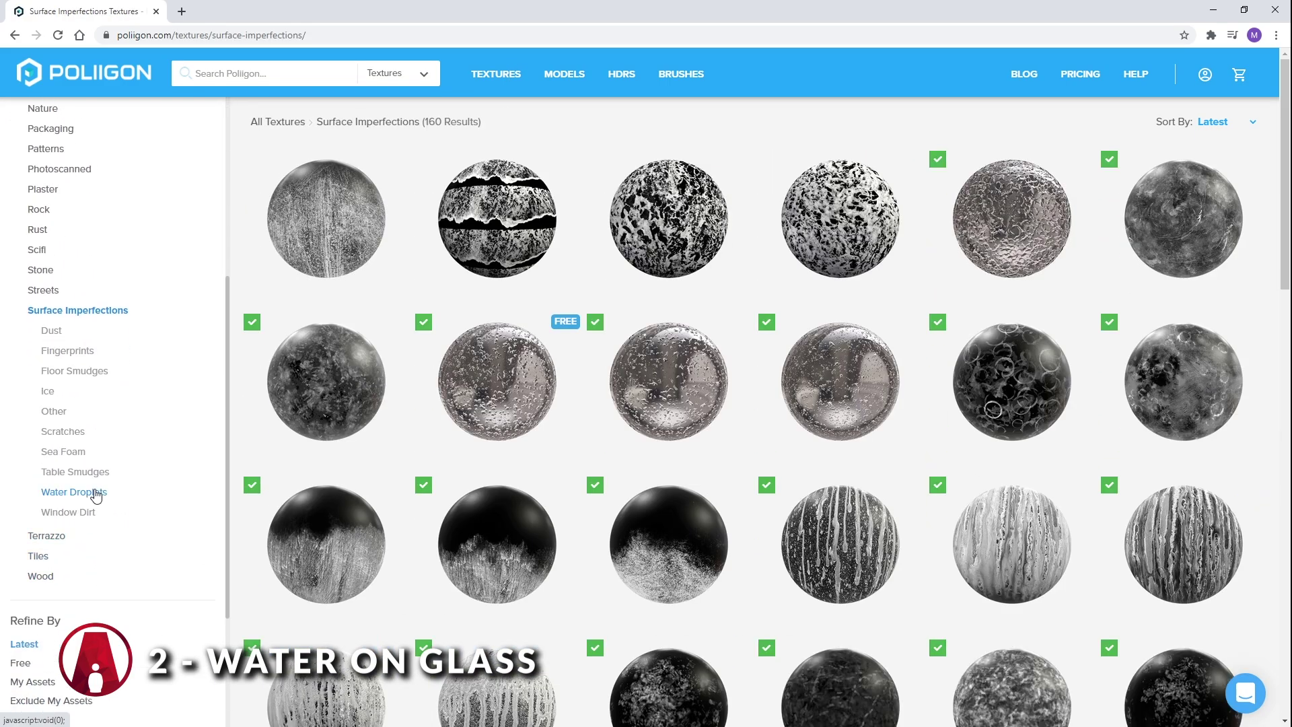
click(99, 495)
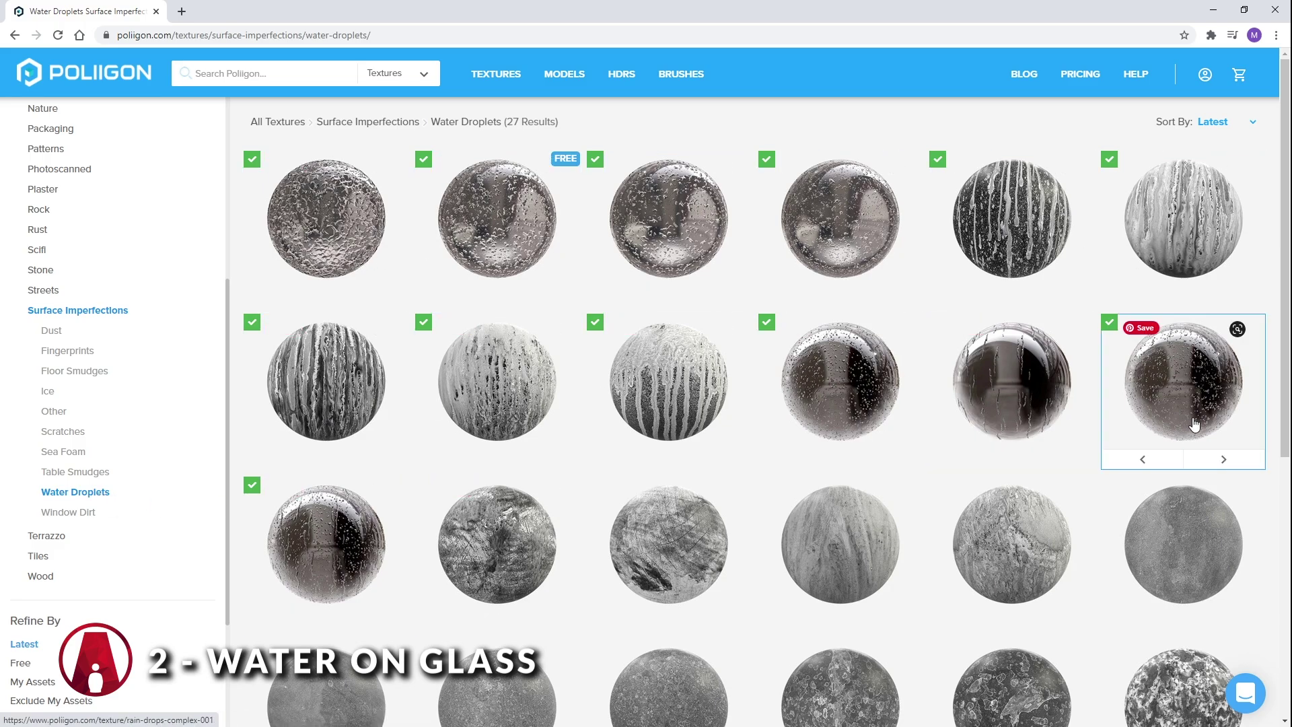
mouse_move(504, 204)
click(516, 225)
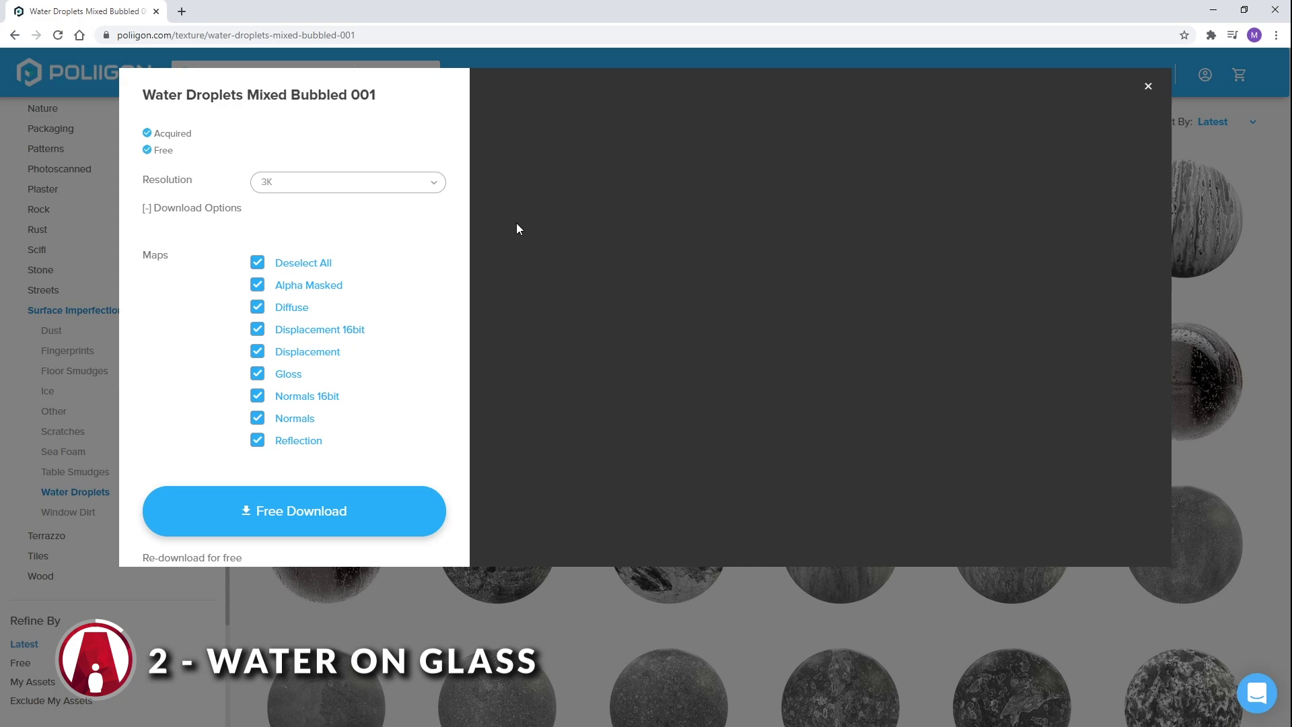
- Download the free texture and extract its zip of 3K maps
click(308, 523)
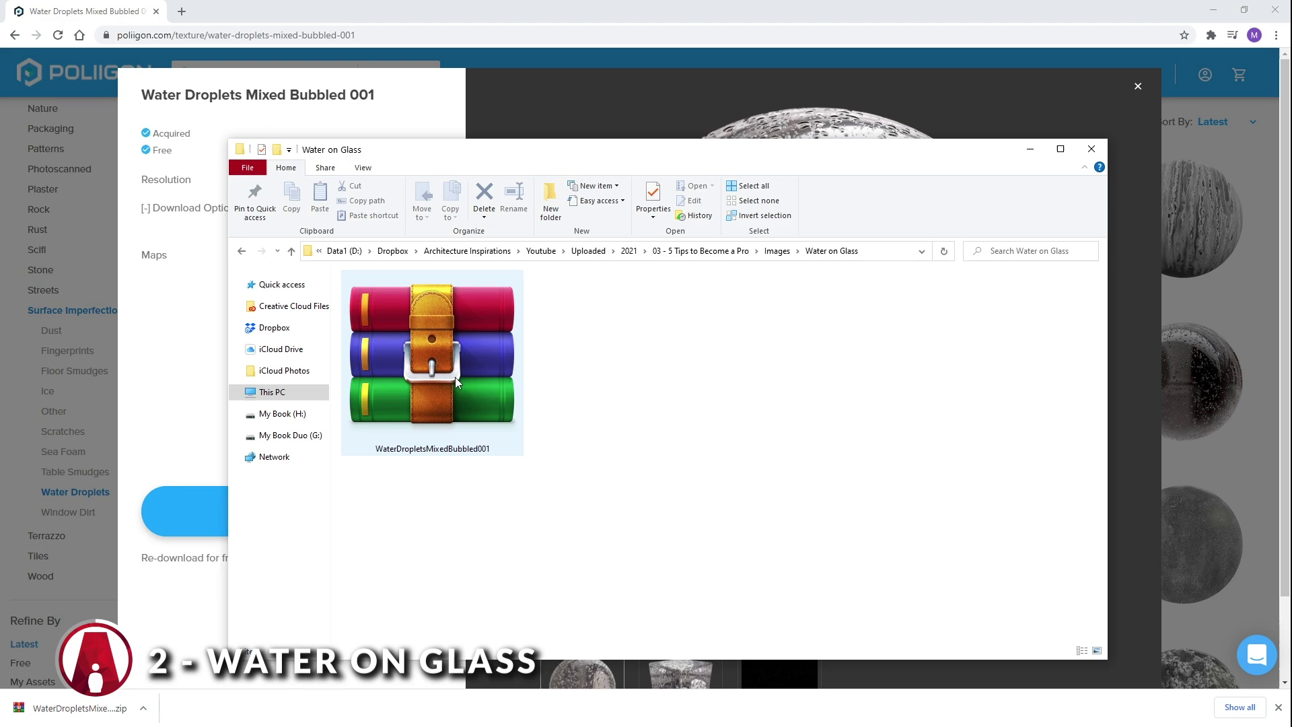
right_click(455, 377)
click(412, 451)
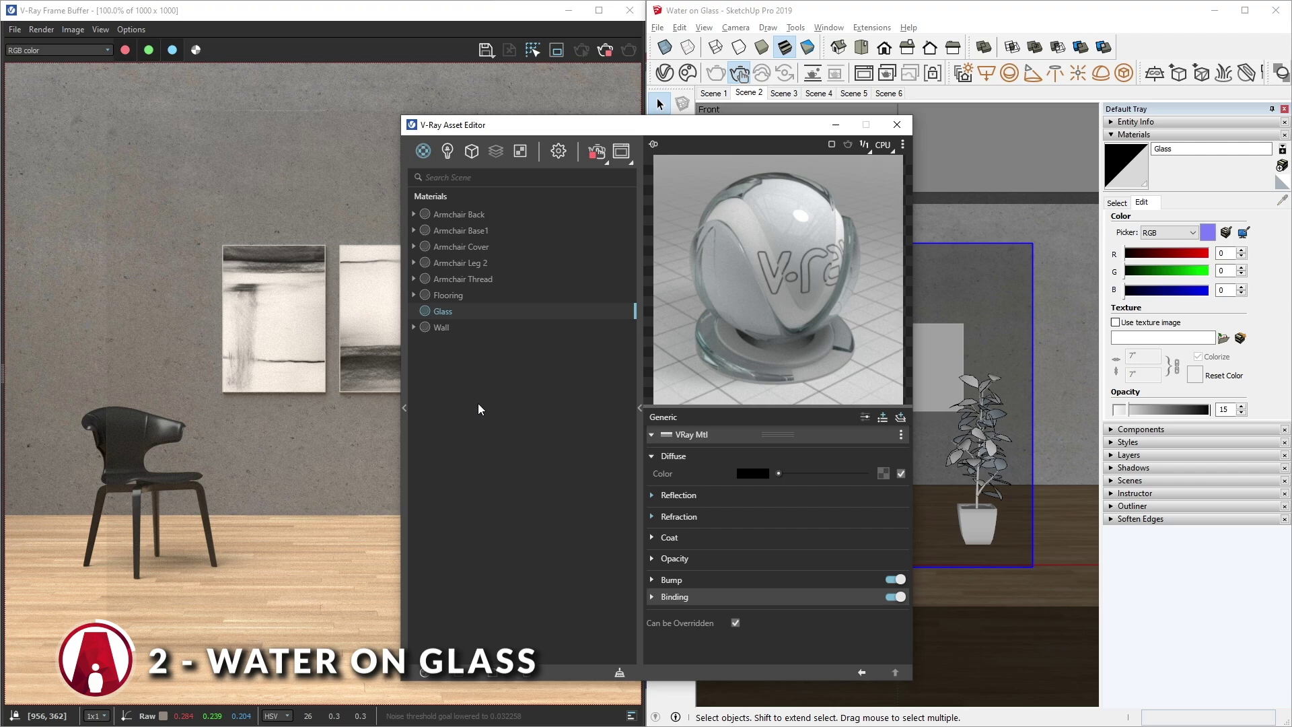
- Load the NRM16_3K water-droplet bitmap into the Glass material's Bump map slot
click(339, 332)
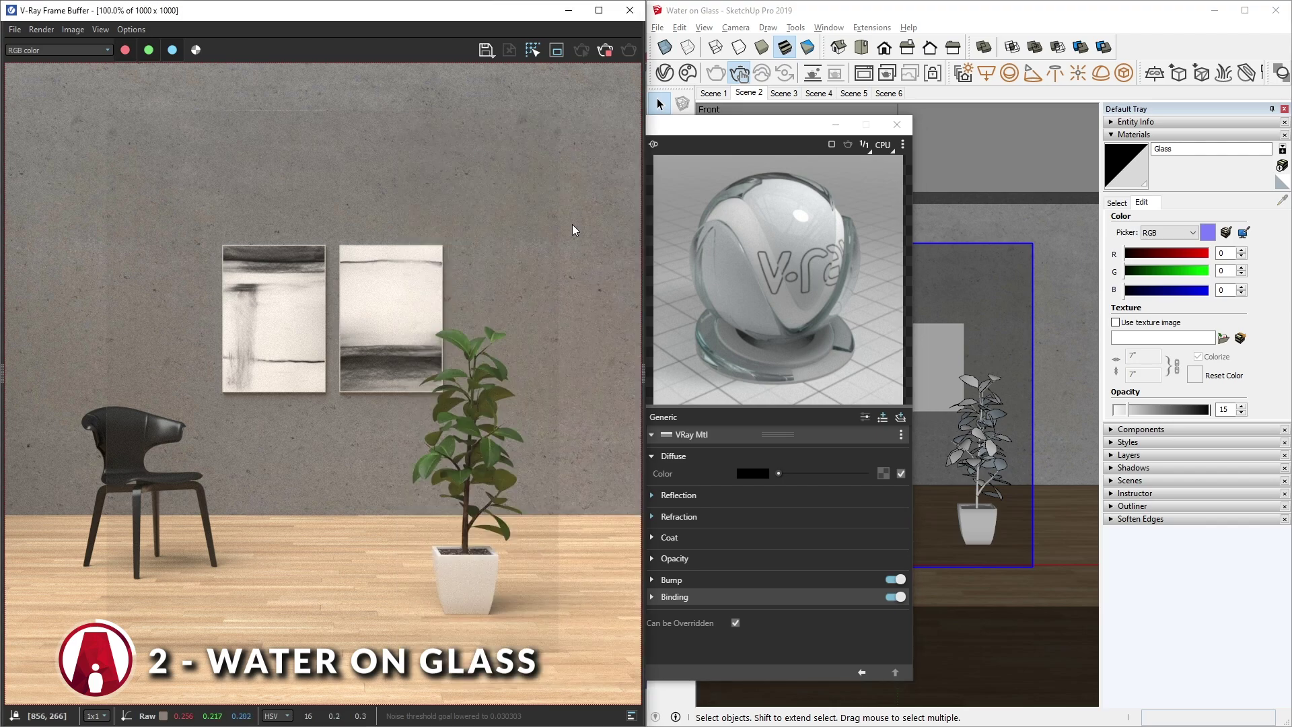
click(794, 329)
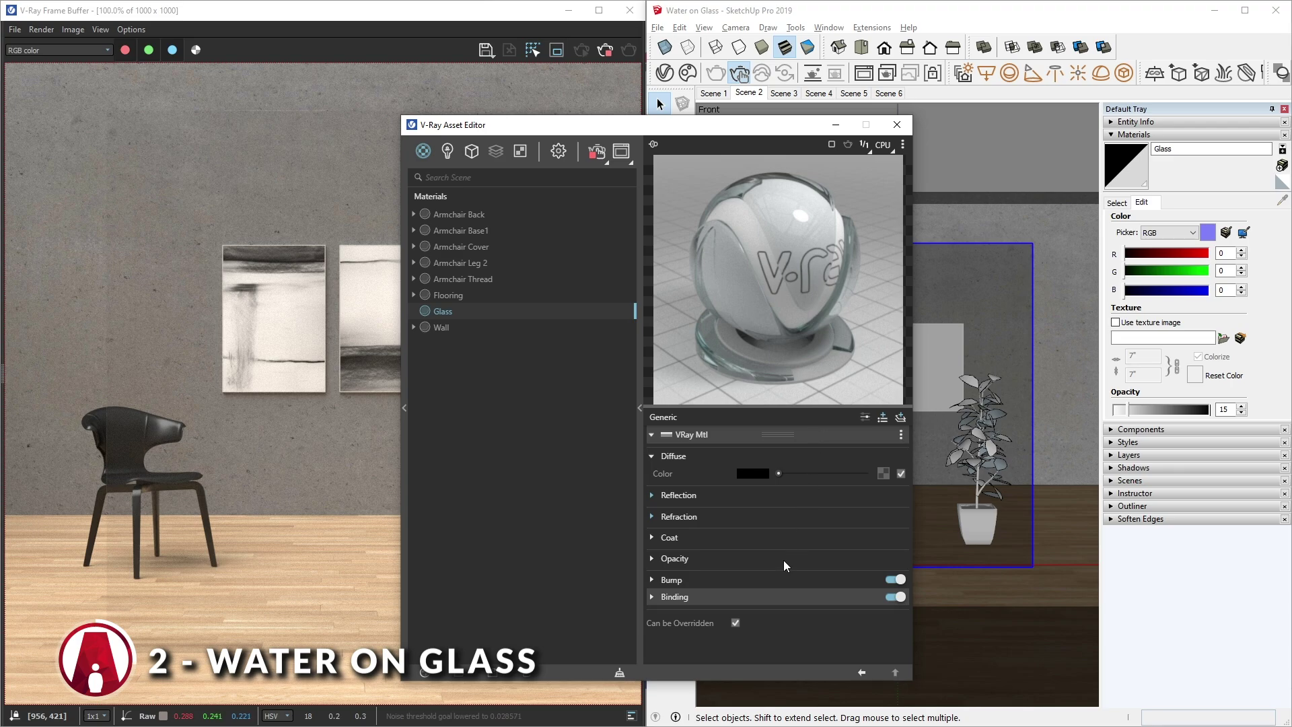
click(774, 580)
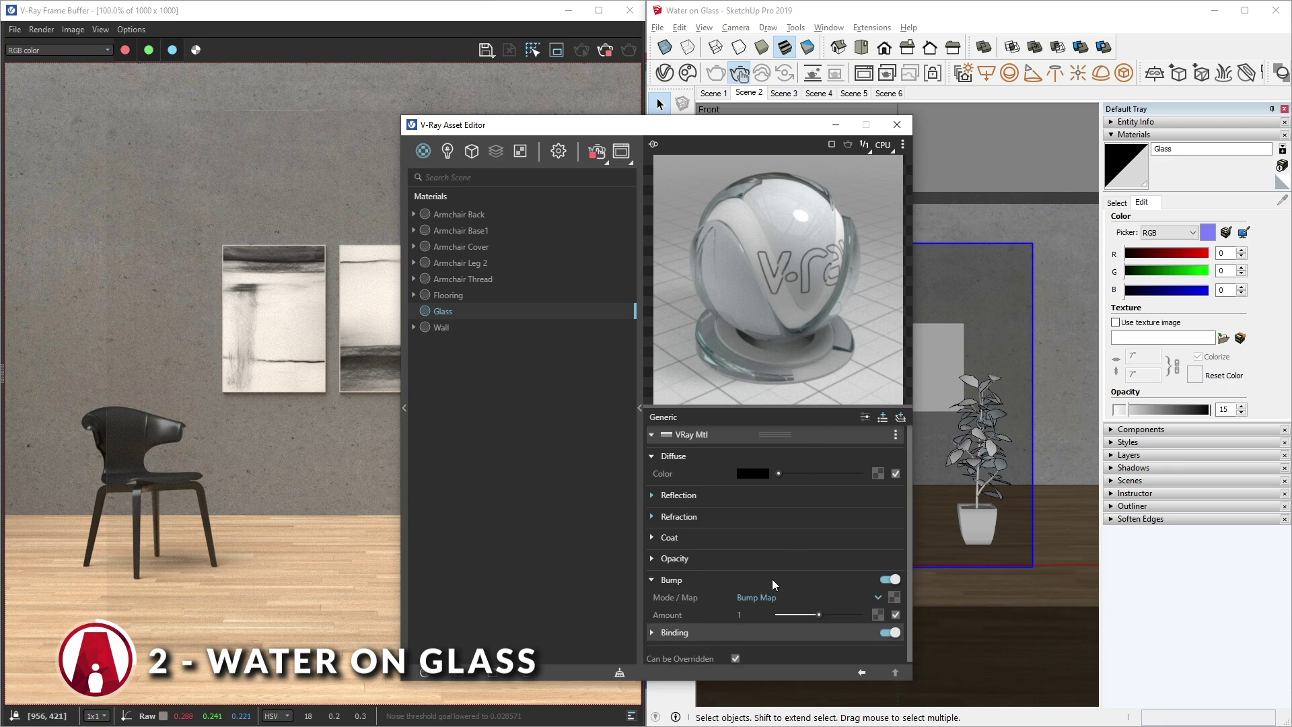
click(895, 597)
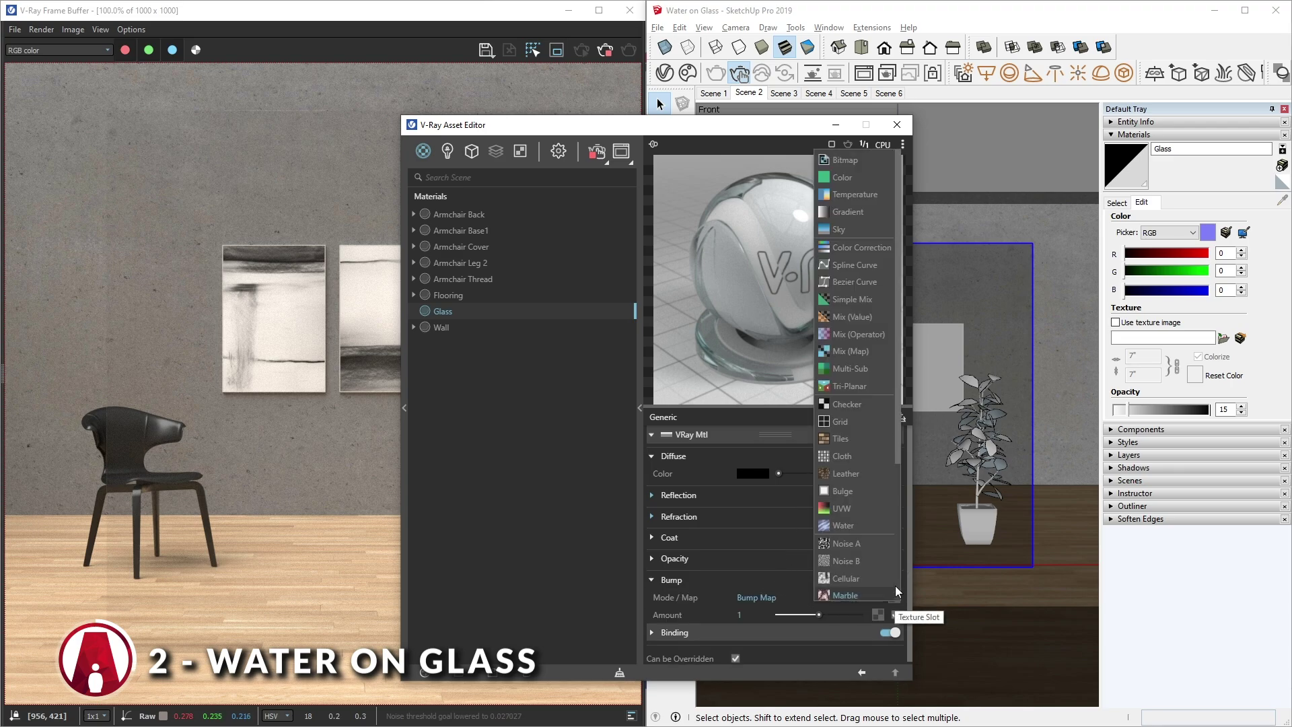
click(845, 160)
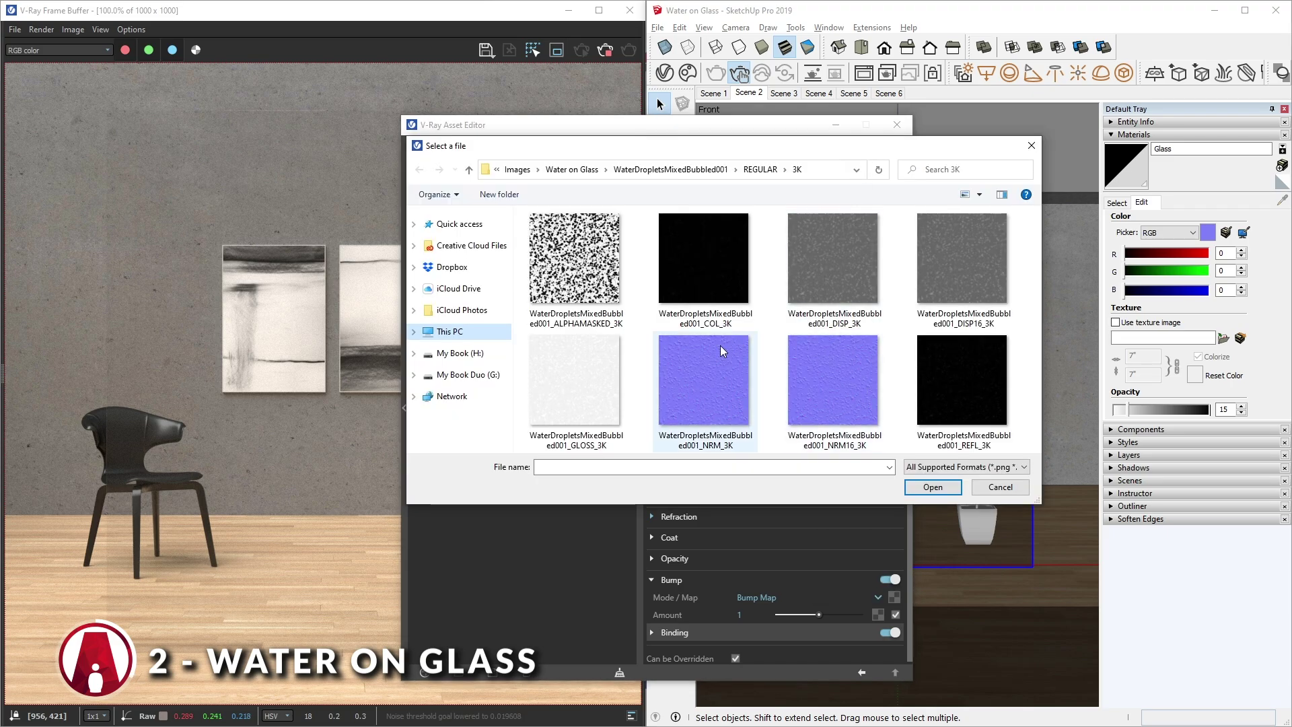
double_click(853, 399)
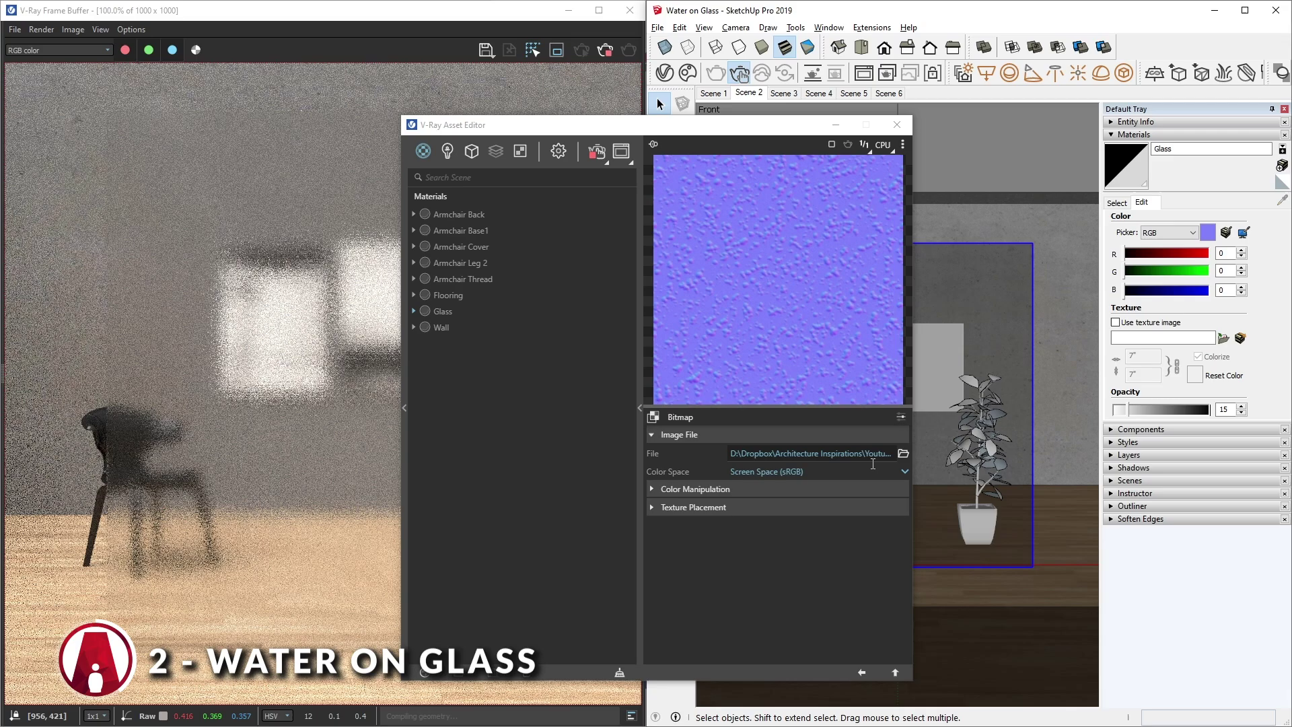
- Set the bump bitmap to Rendering Space (Linear) and the bump mode to Normal Map
click(794, 472)
click(816, 507)
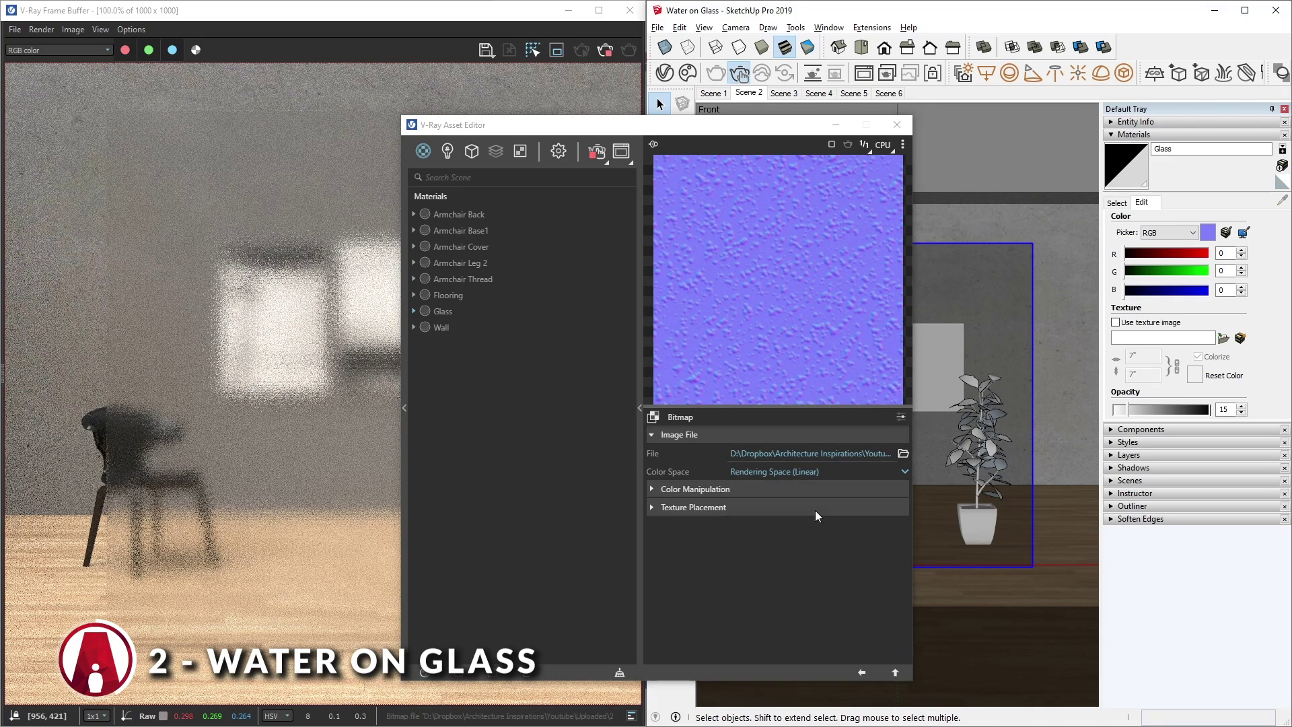
click(861, 673)
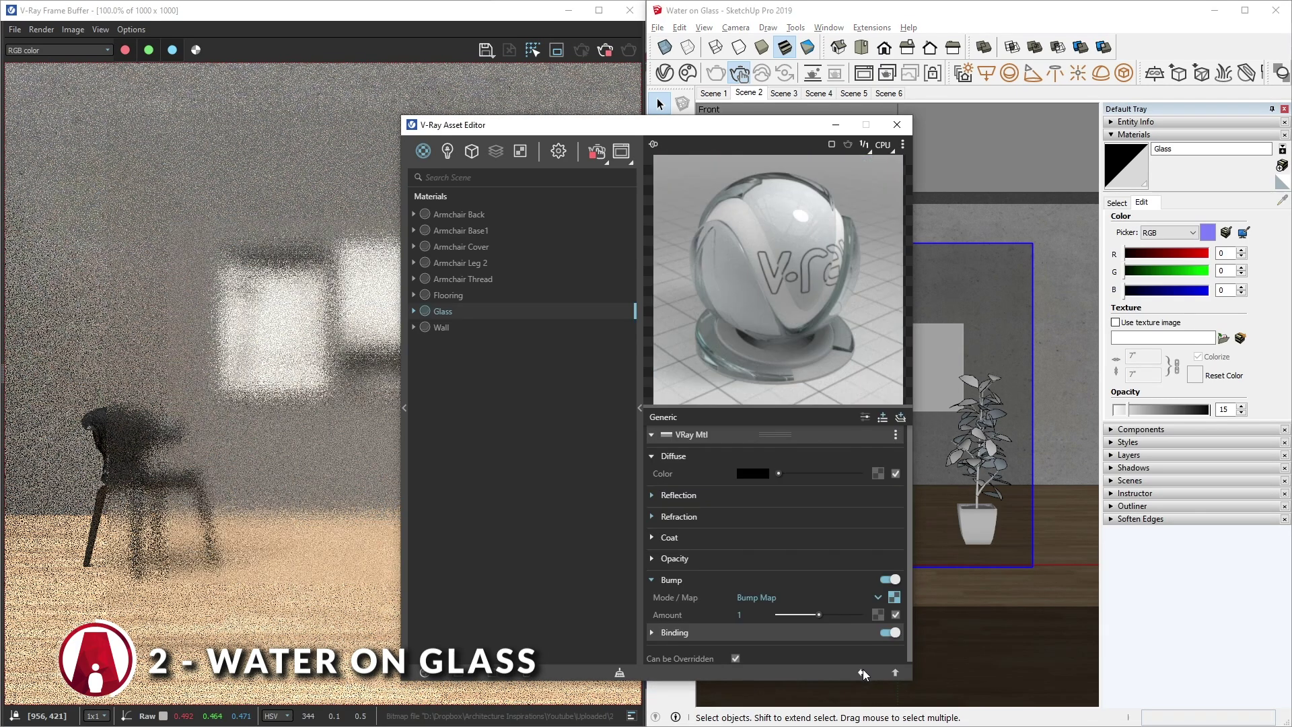
click(815, 598)
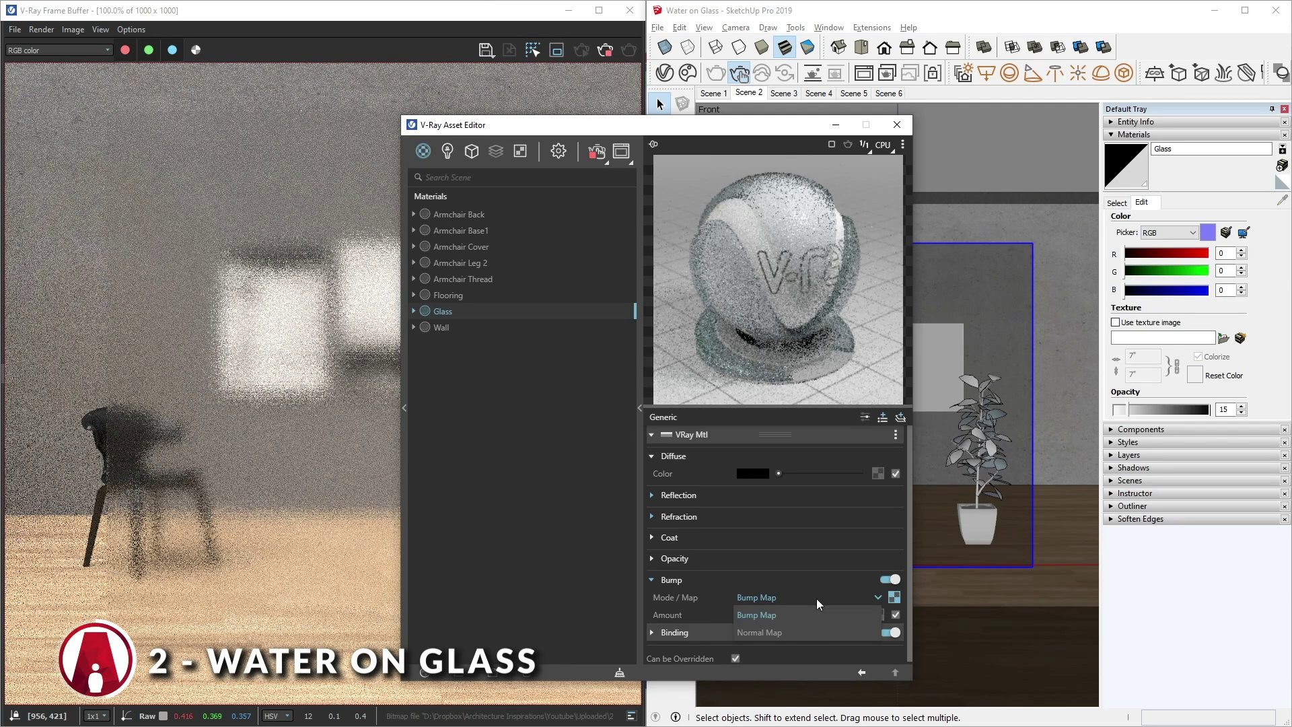
click(796, 634)
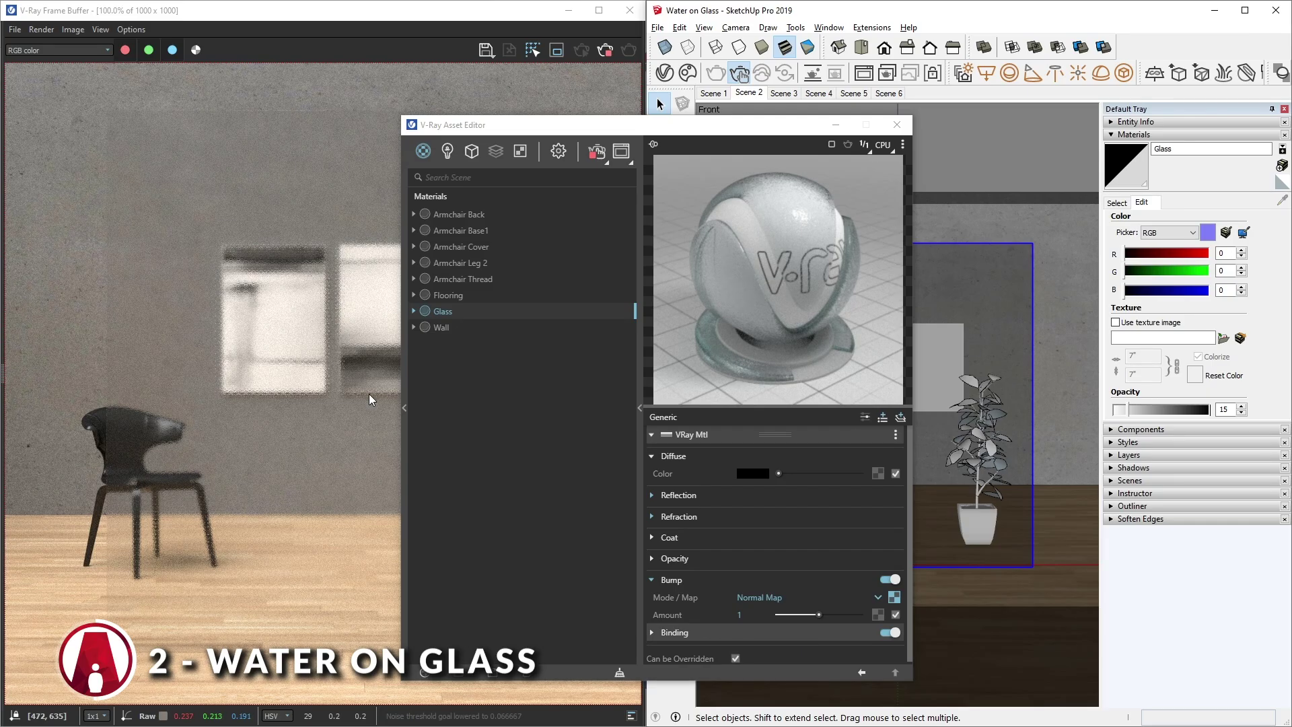
- In Scene 5, paste the NRM16 bump map as an instance into the Custom-mode Binding texture
click(861, 95)
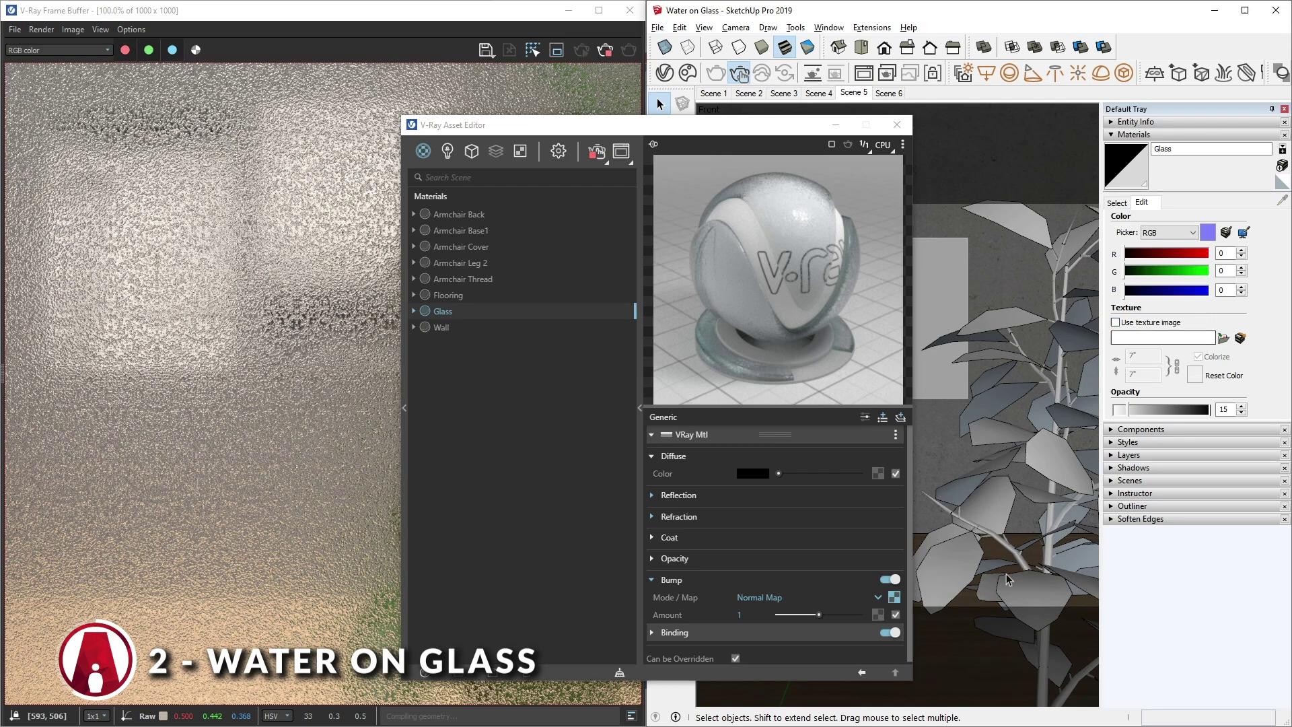
right_click(895, 598)
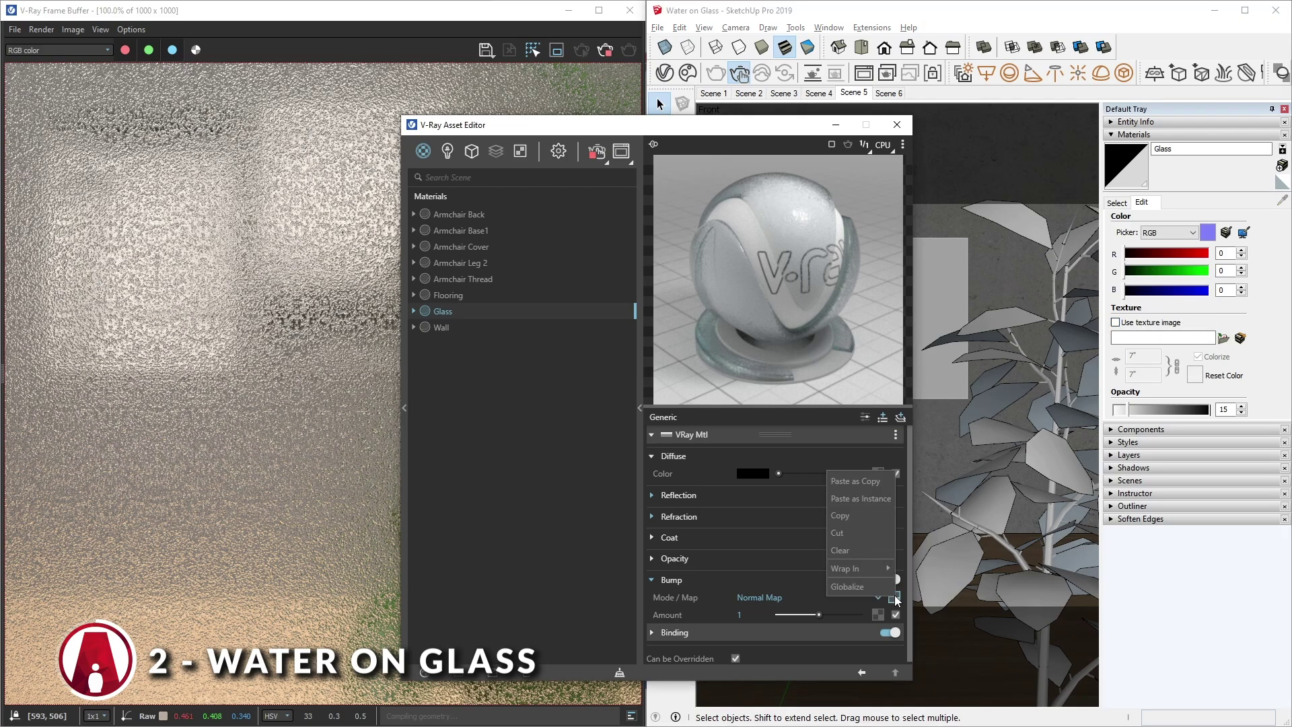
click(862, 556)
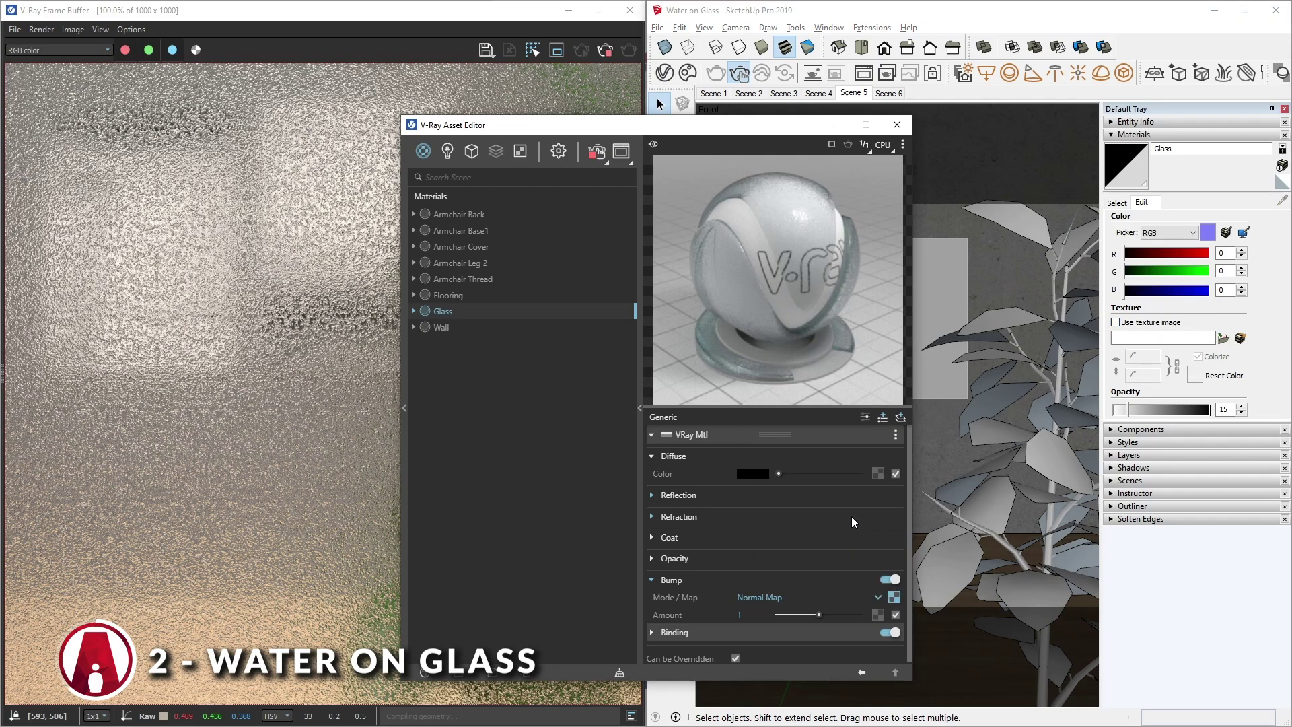
click(842, 632)
click(772, 626)
click(768, 613)
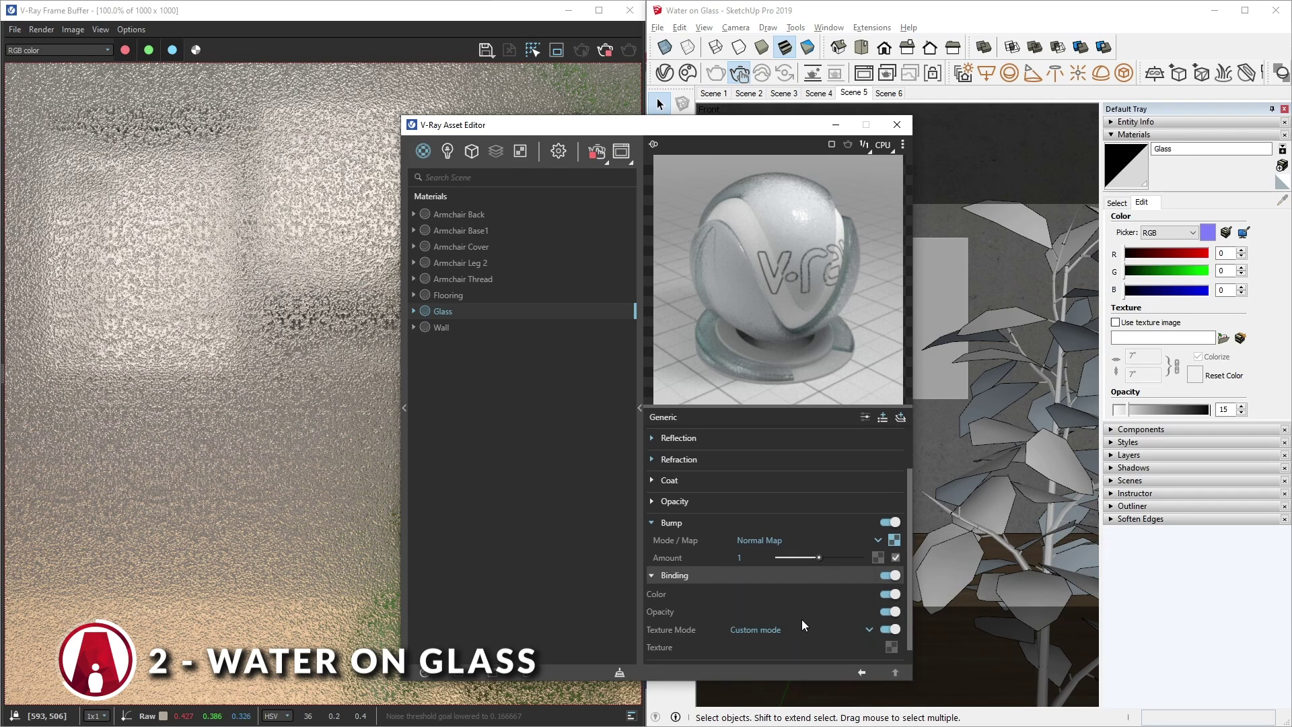
click(878, 650)
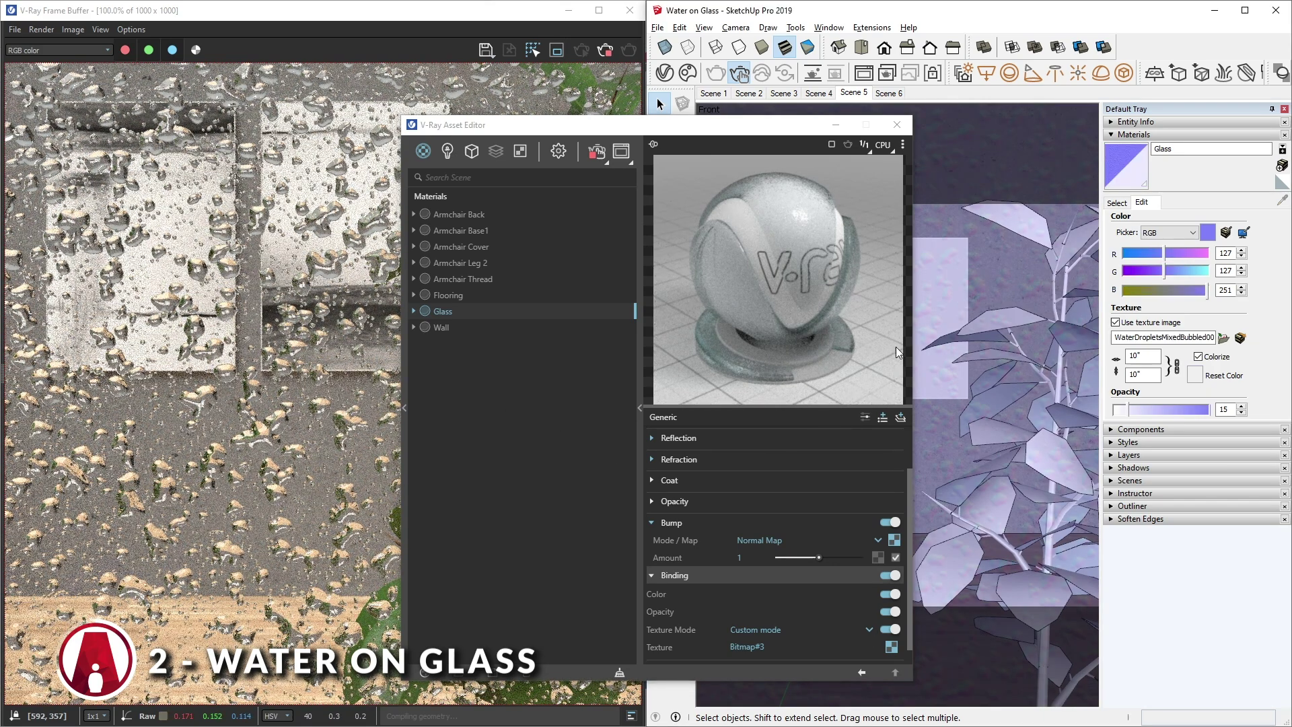
- Make the Glass material fully opaque with 5" texture tiles
drag(1126, 415, 1212, 413)
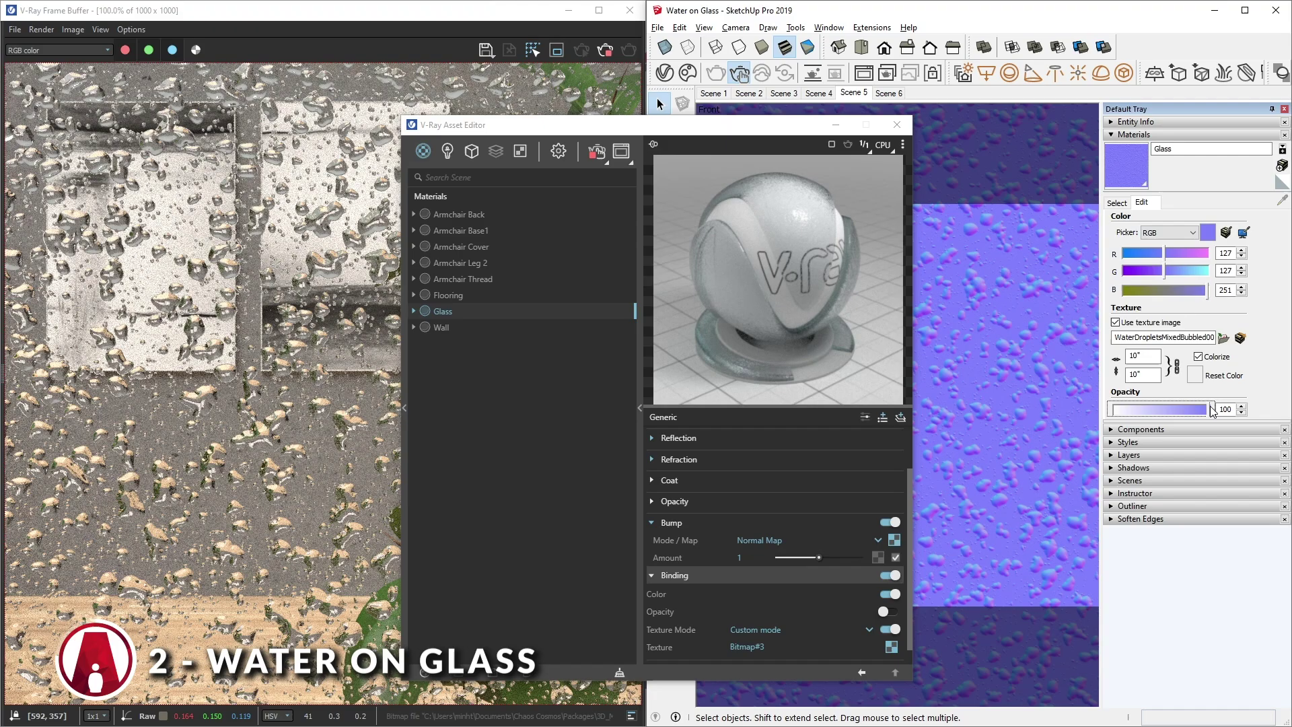
click(1143, 356)
text(5)
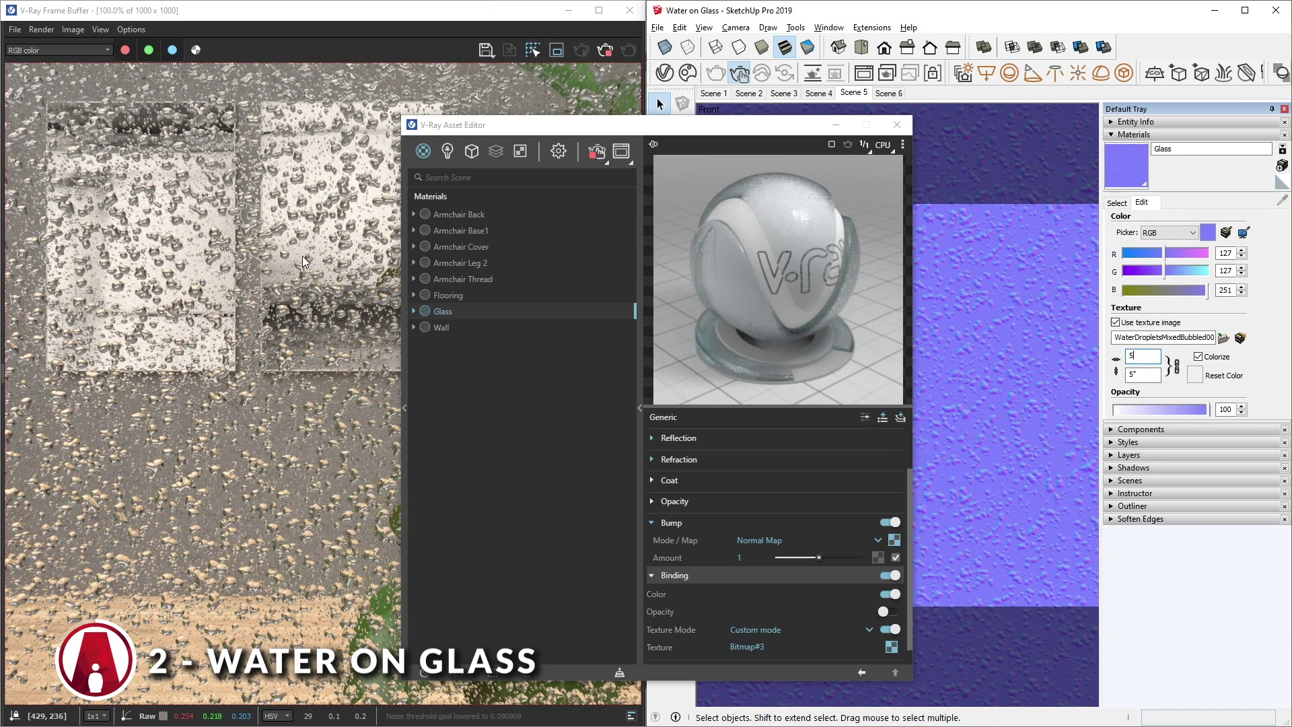
- Lower the Glass bump amount to 0.2 and open its normal map's image settings
double_click(740, 557)
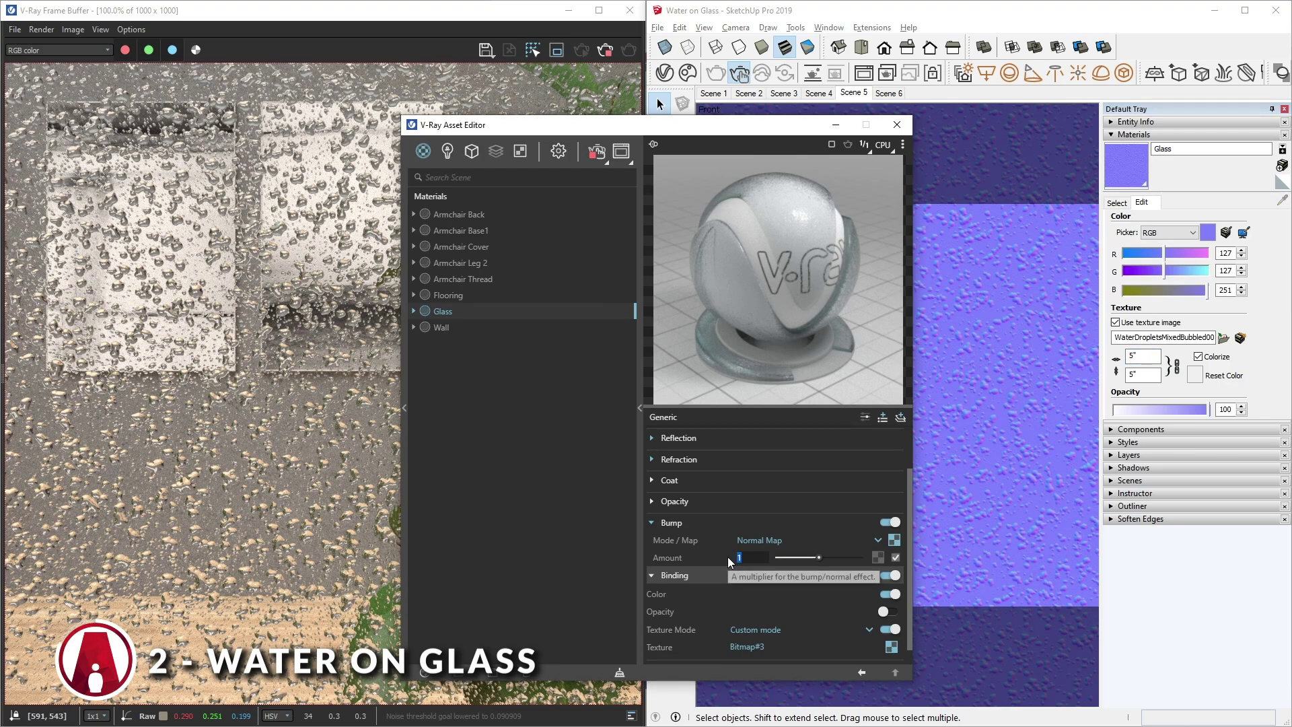
text(2)
key(Return)
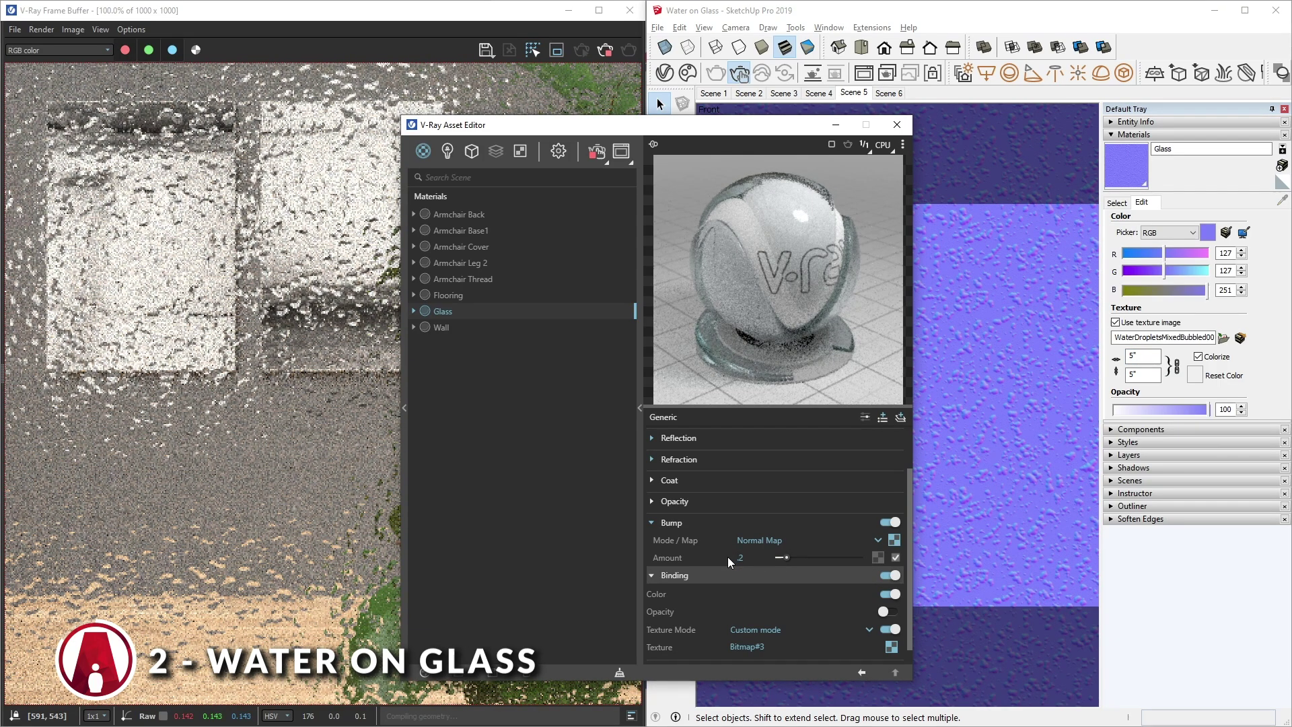
mouse_move(671, 130)
mouse_down()
mouse_move(898, 153)
mouse_move(915, 138)
mouse_up()
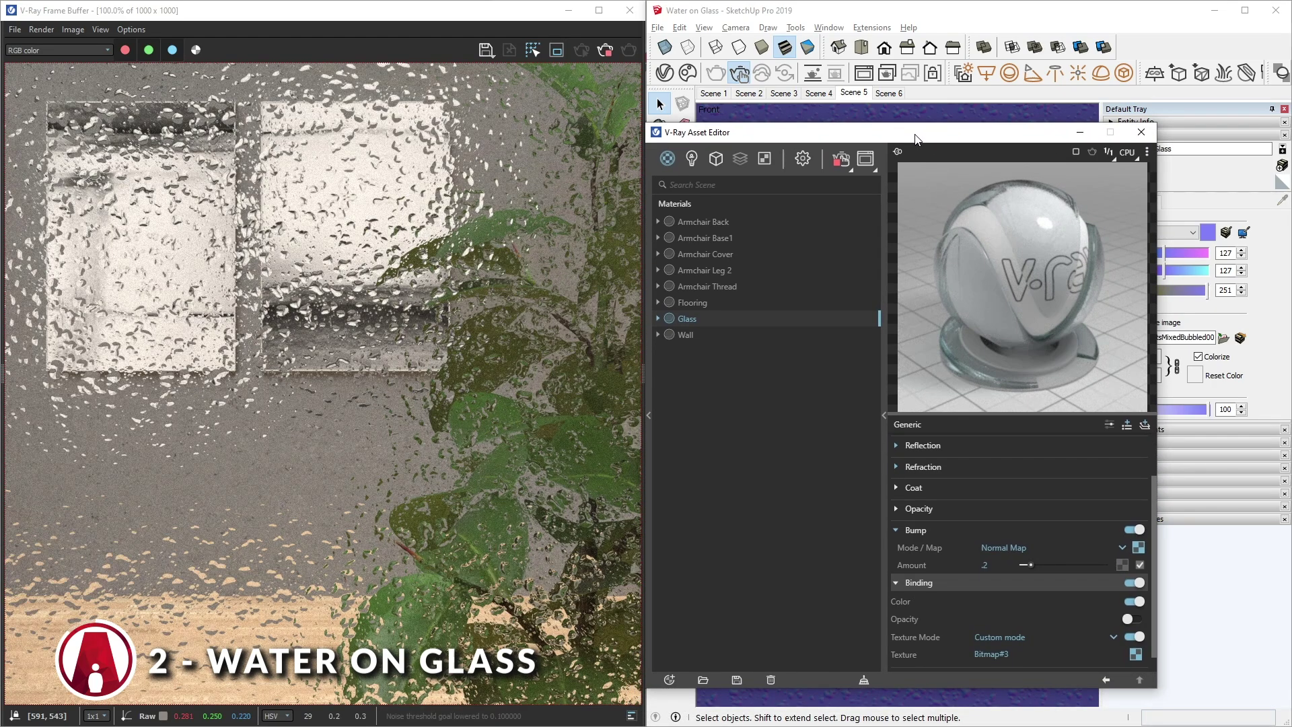
click(1138, 547)
- Load the RainDrops image as the glass bump's normal map
click(1147, 460)
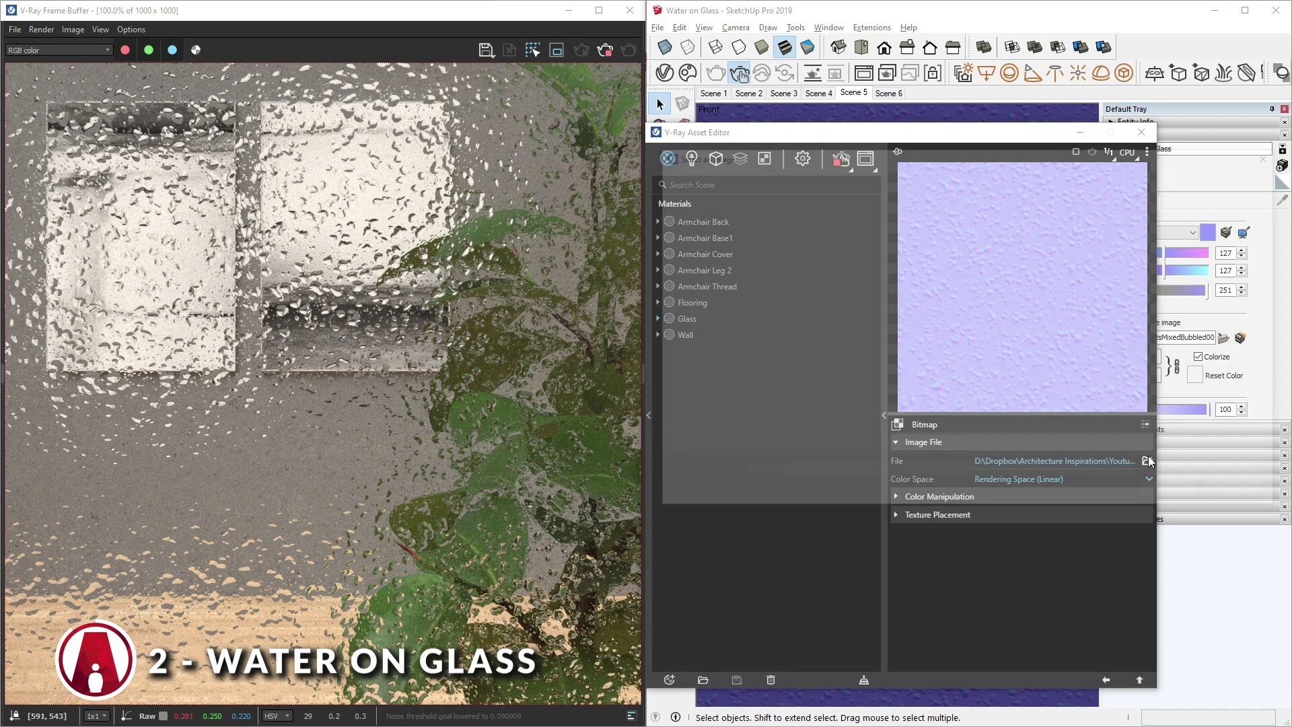
double_click(878, 266)
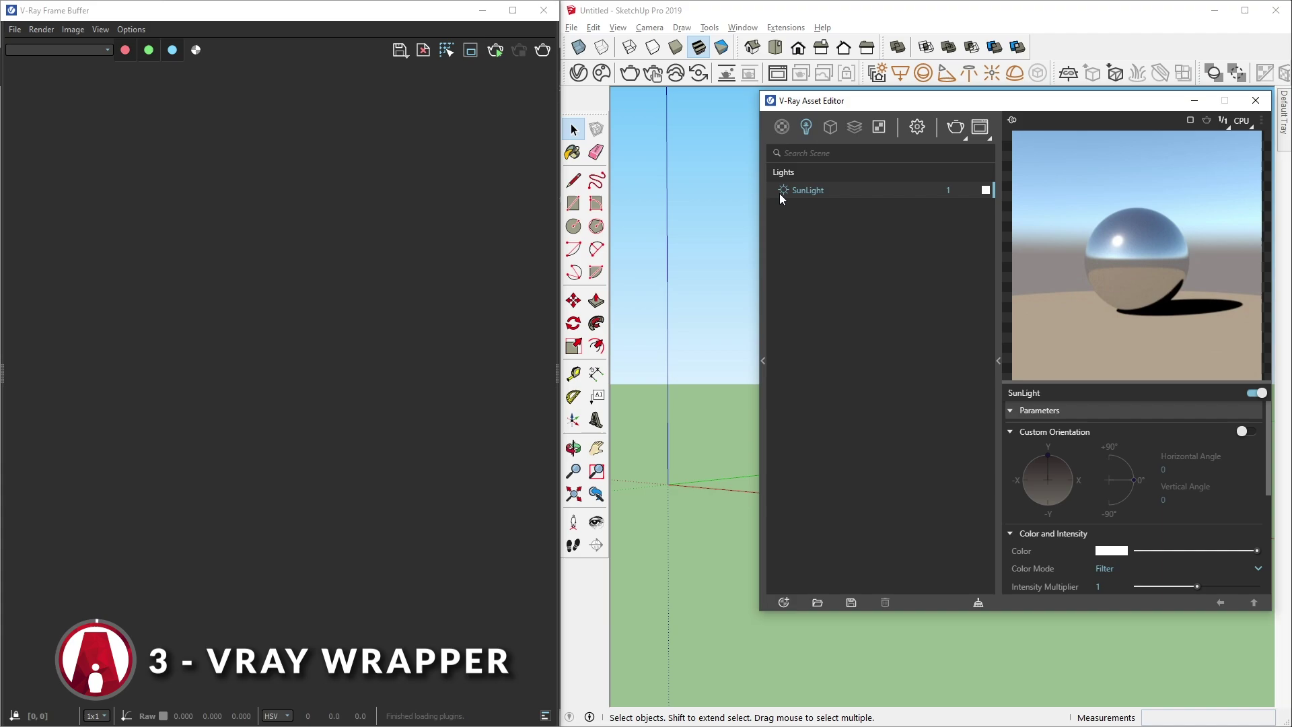
- Add a Dome Light at the origin textured with the skylit_garage_16k HDR
click(1015, 74)
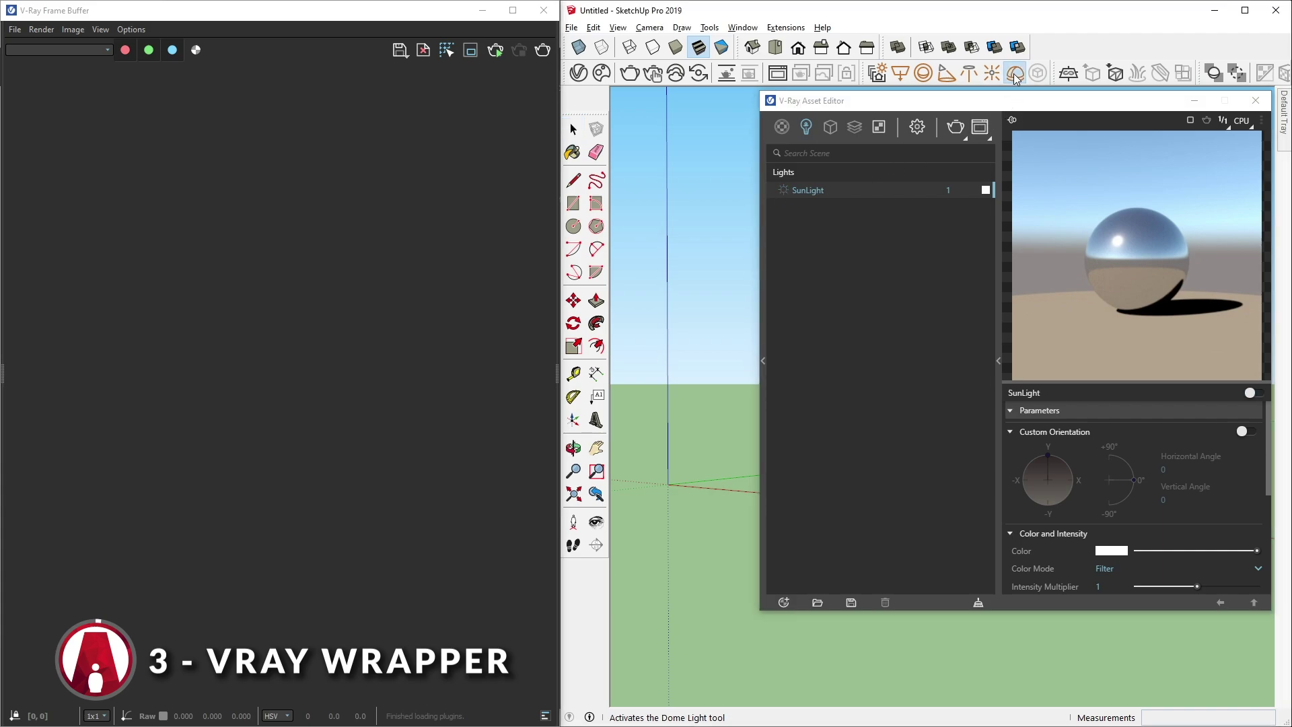
click(669, 486)
click(902, 190)
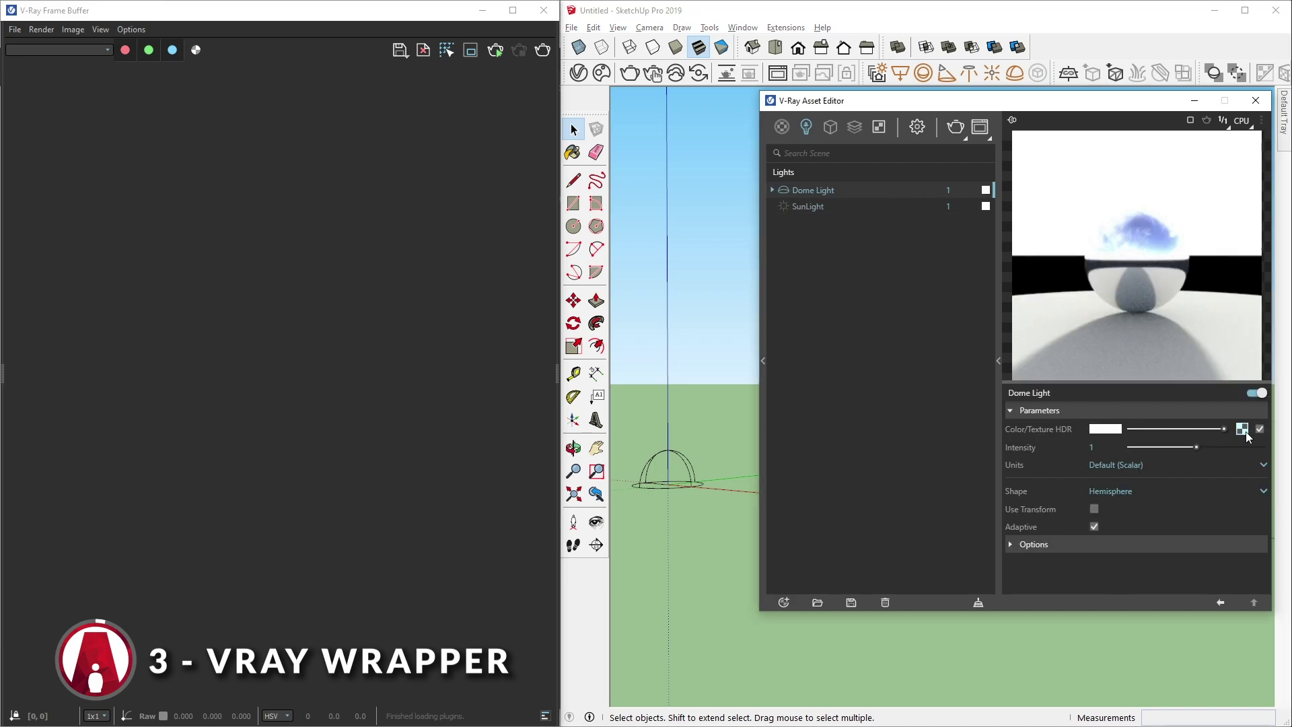
click(1241, 433)
click(1261, 434)
double_click(830, 219)
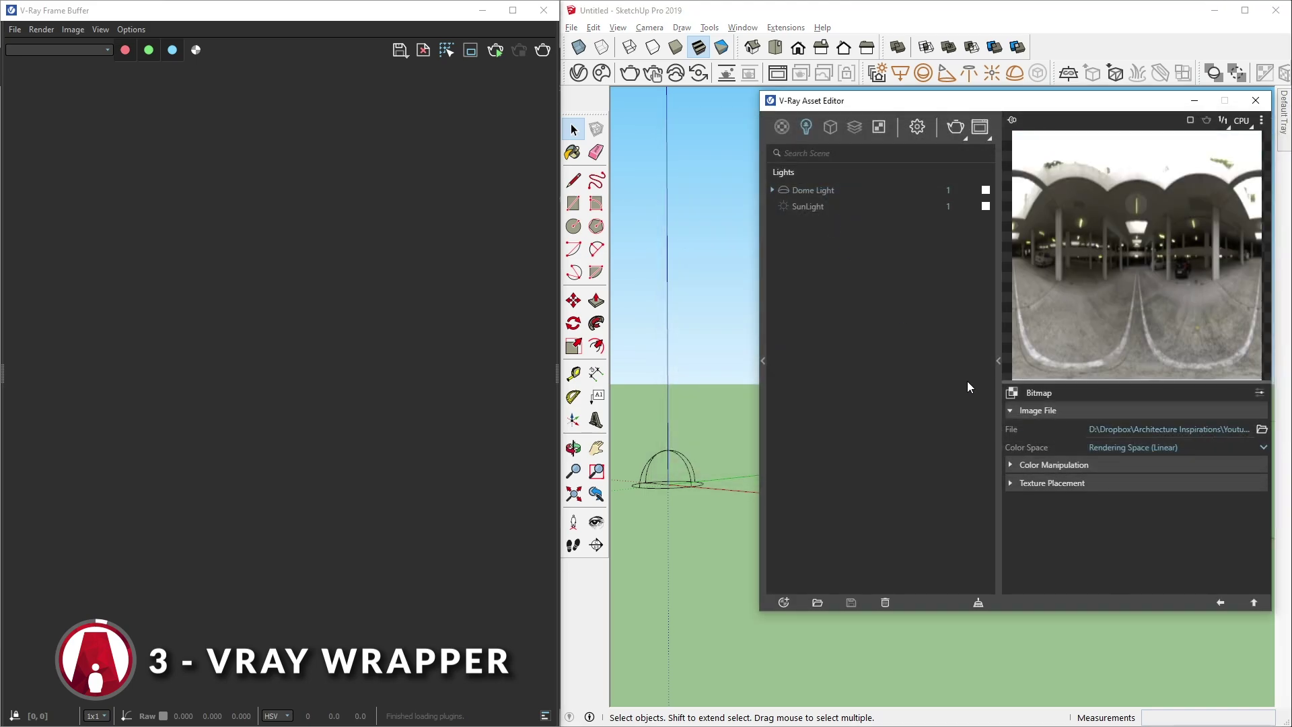
click(1220, 602)
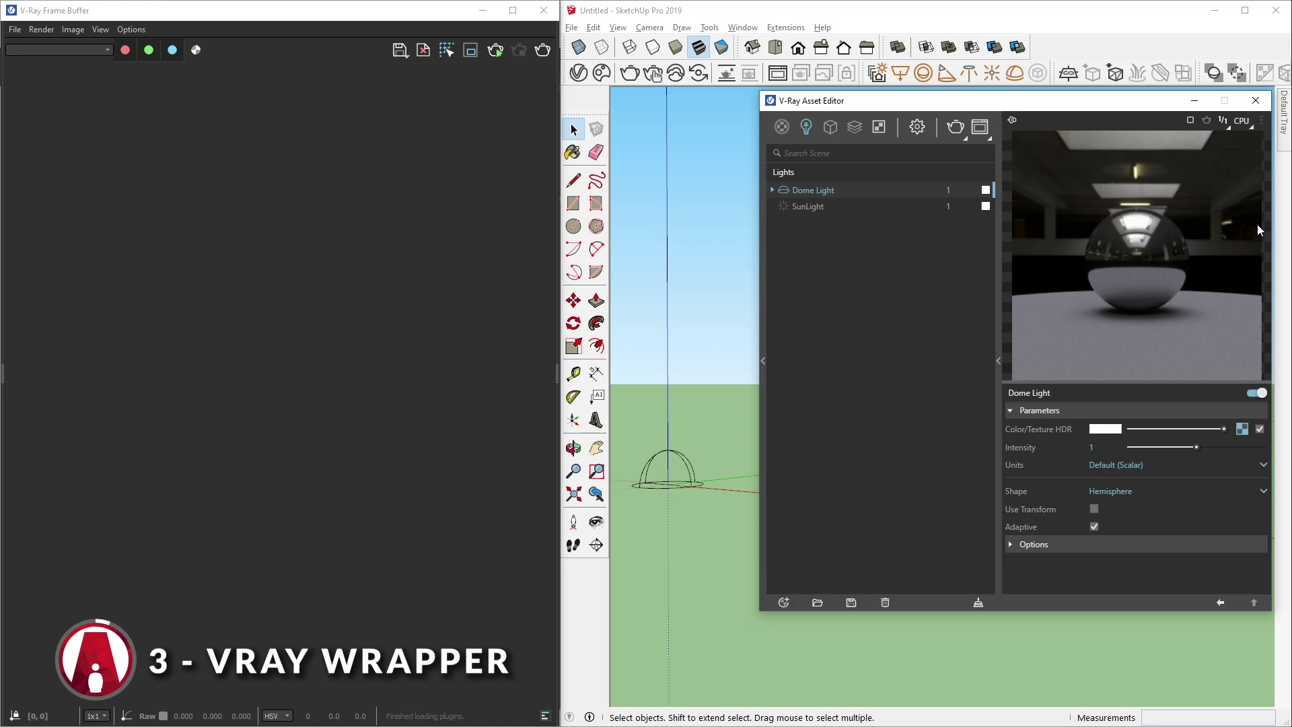
- Switch the render engine to CUDA with Interactive rendering on
click(918, 128)
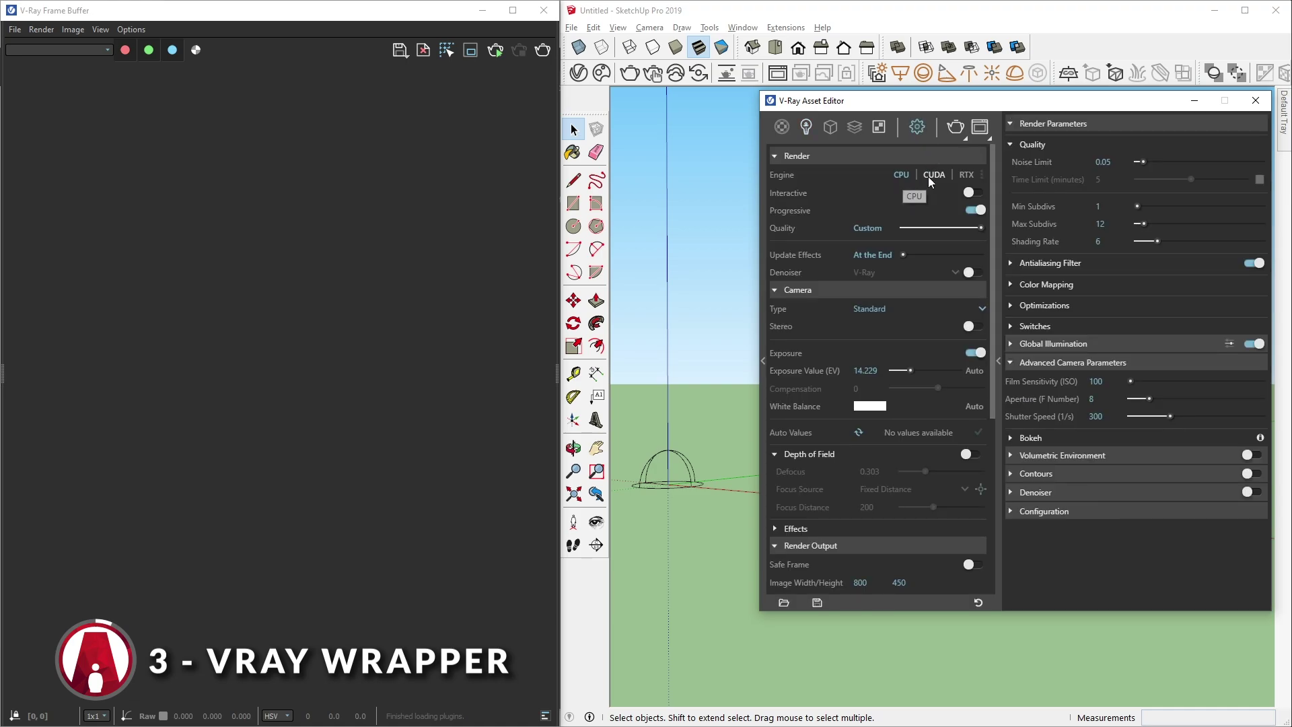
click(933, 176)
click(971, 193)
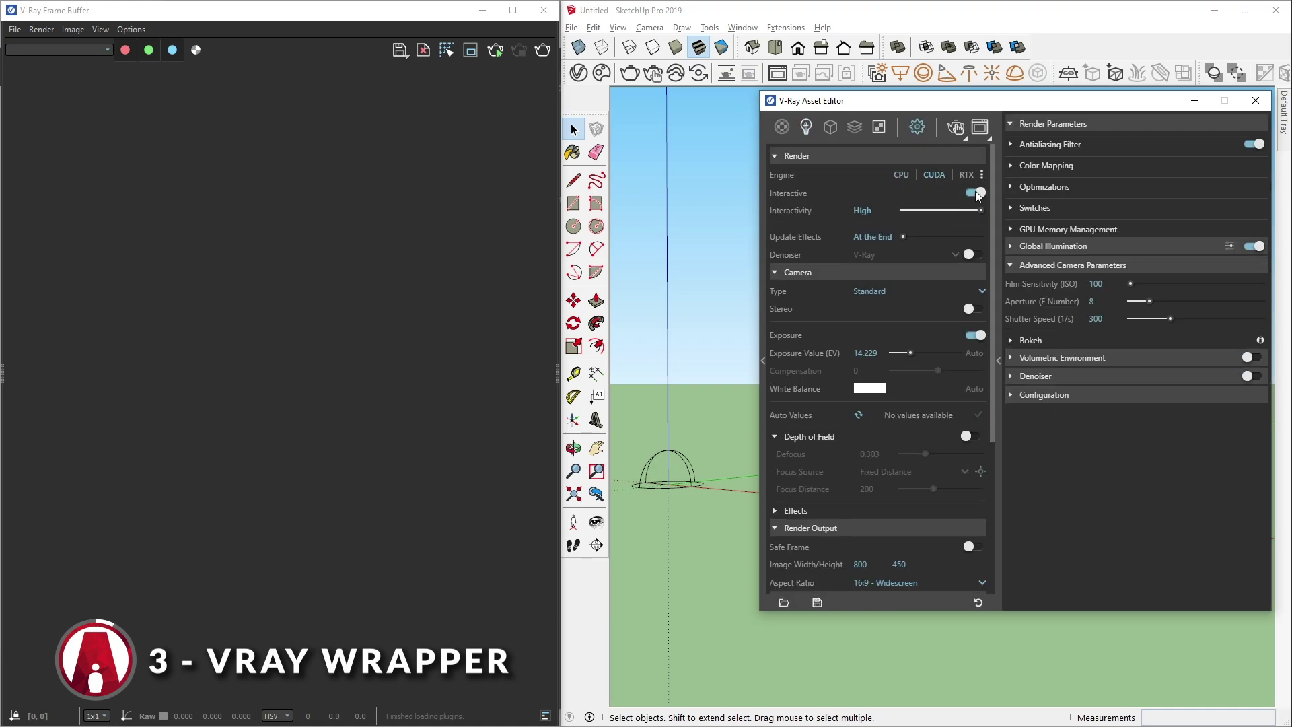
- Start the interactive render and give the Dome Light intensity 25 and Sphere shape
click(956, 128)
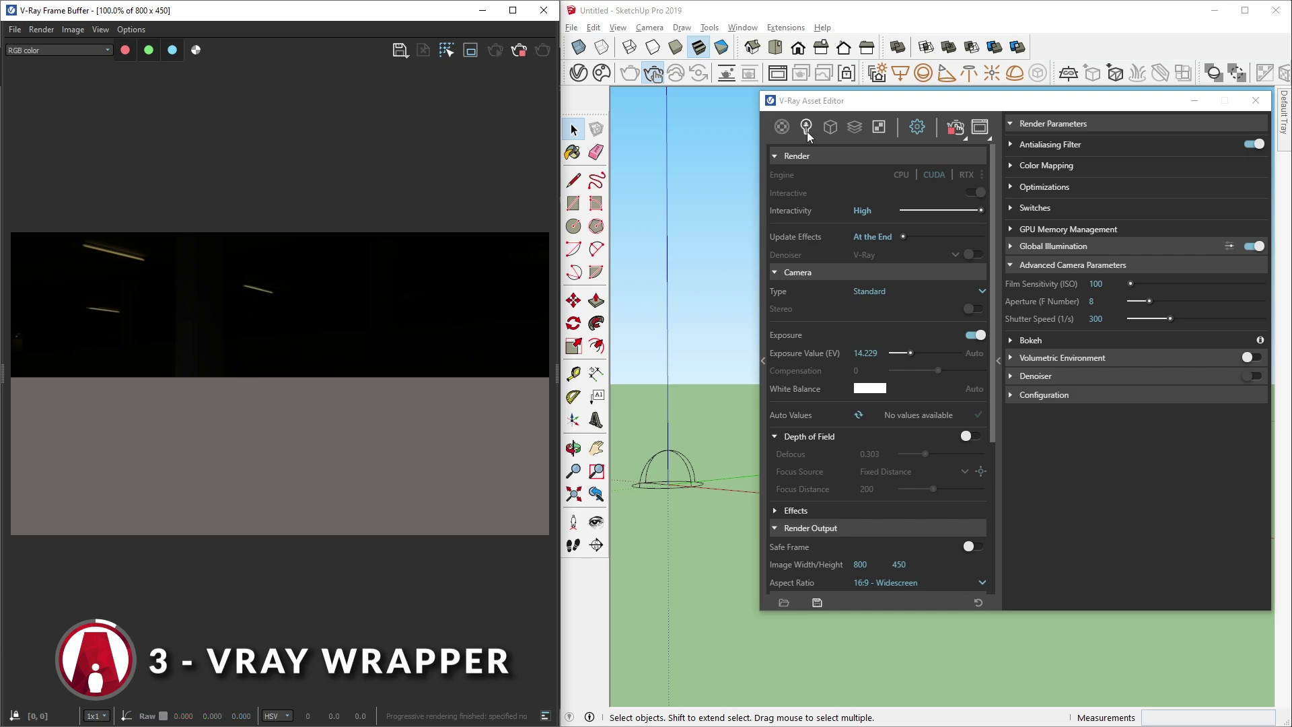
click(806, 128)
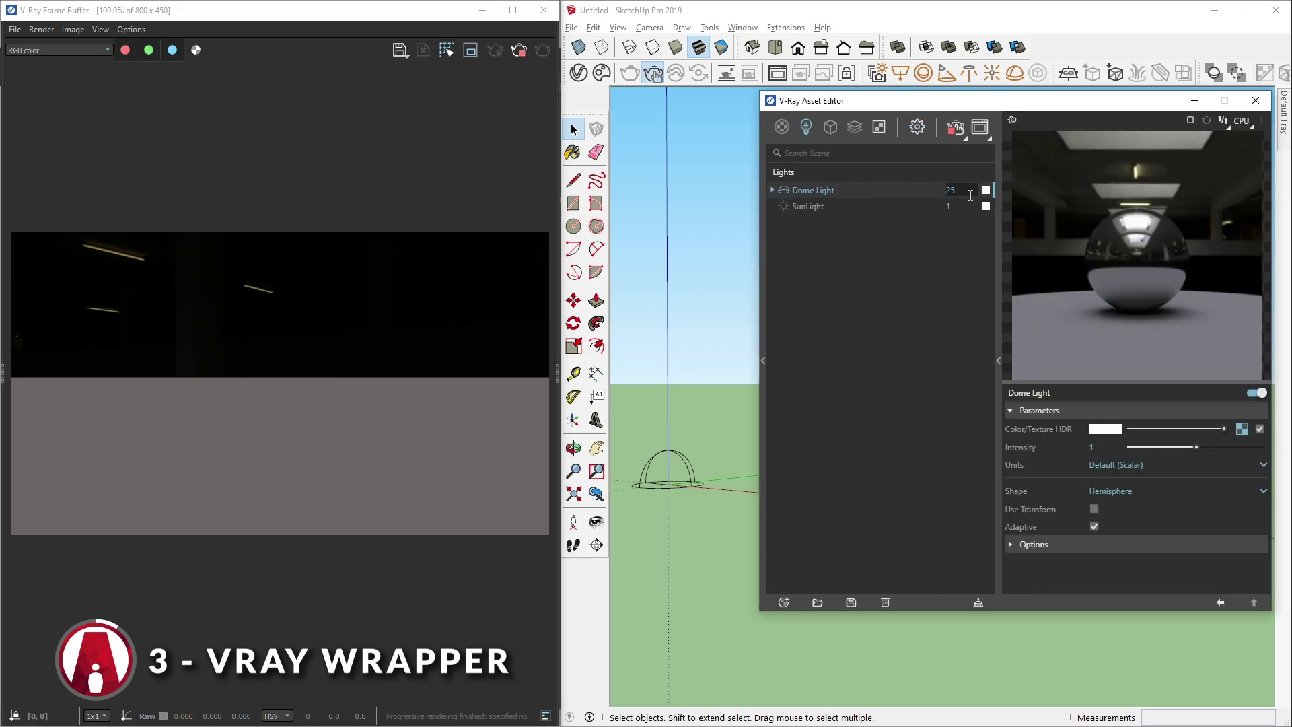
click(1123, 492)
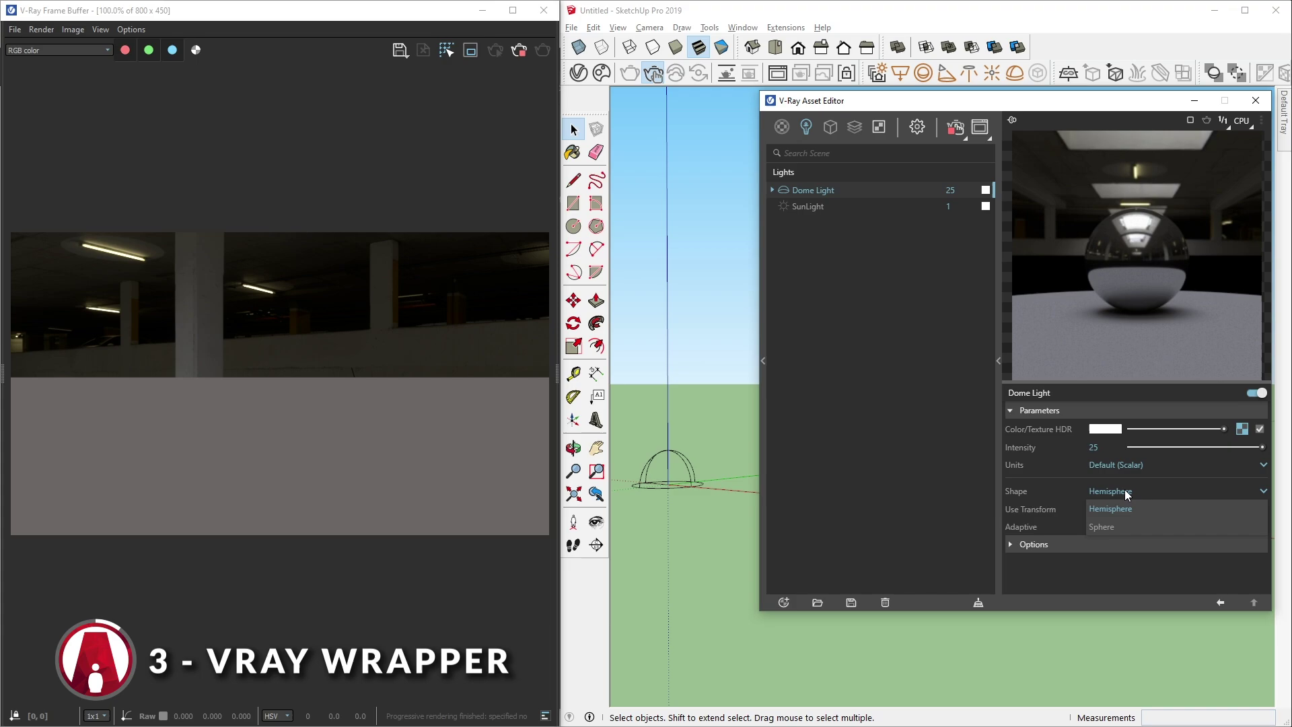
click(1120, 531)
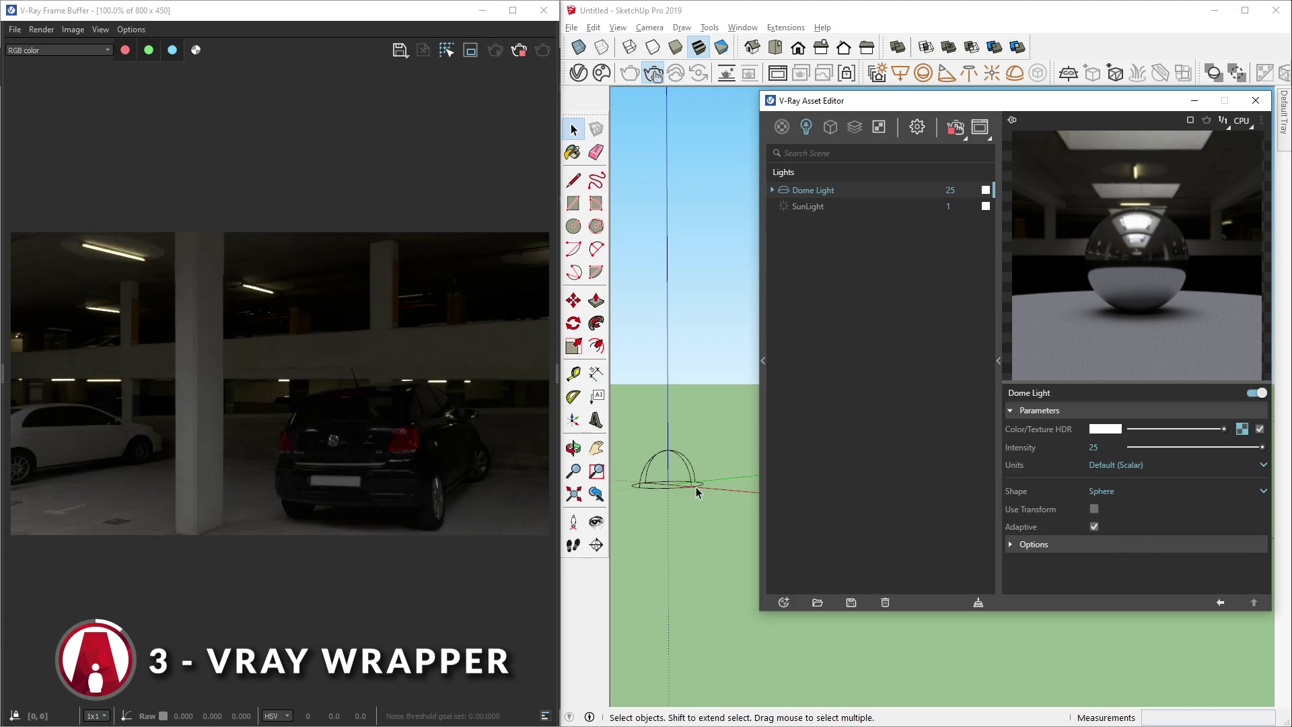
- Open Car 009's details from Chaos Cosmos' Vehicles models
mouse_move(695, 491)
middle_down()
mouse_move(785, 527)
mouse_move(344, 527)
mouse_move(303, 507)
middle_up()
middle_drag(706, 519, 702, 501)
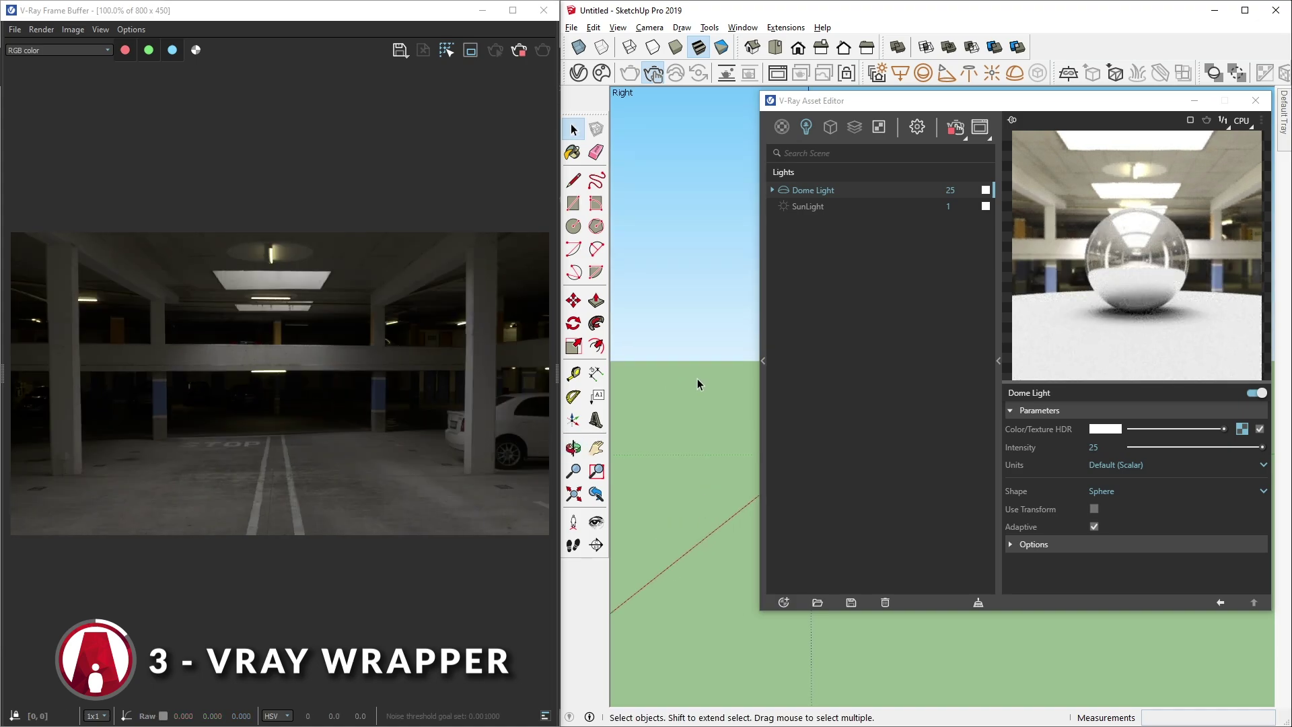
click(1195, 101)
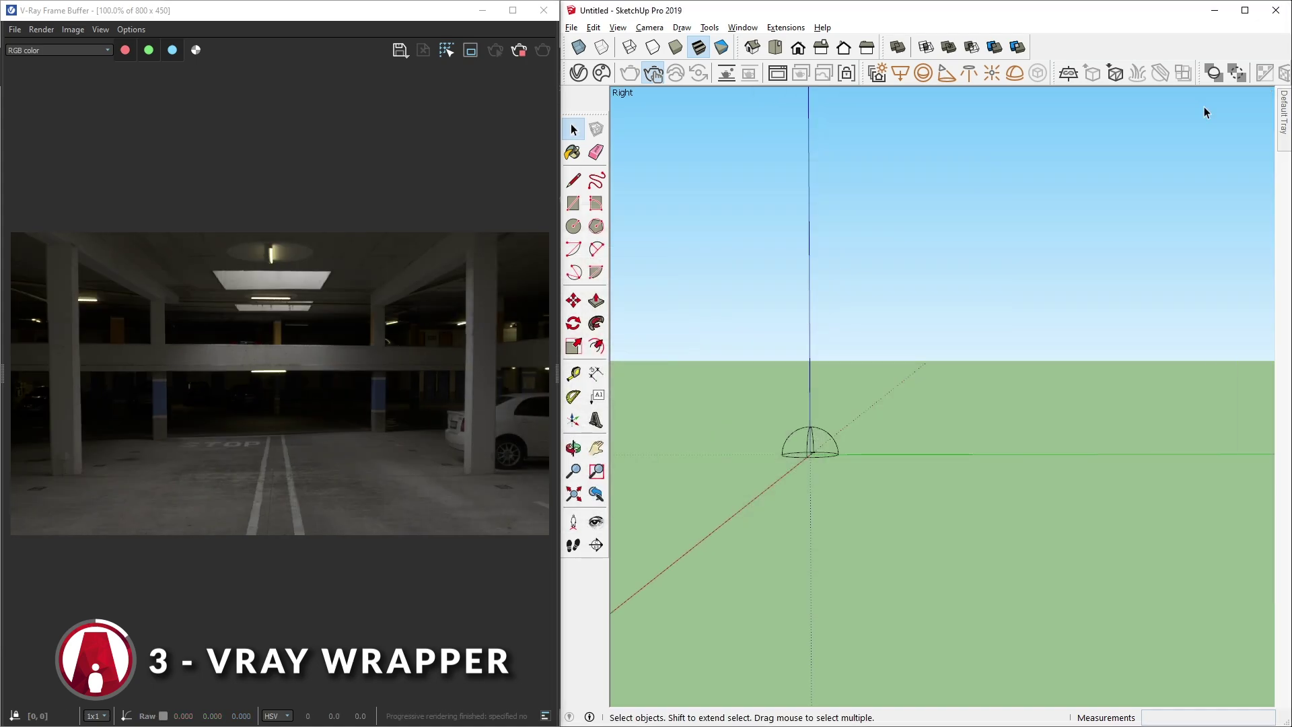
click(602, 75)
click(449, 148)
click(310, 329)
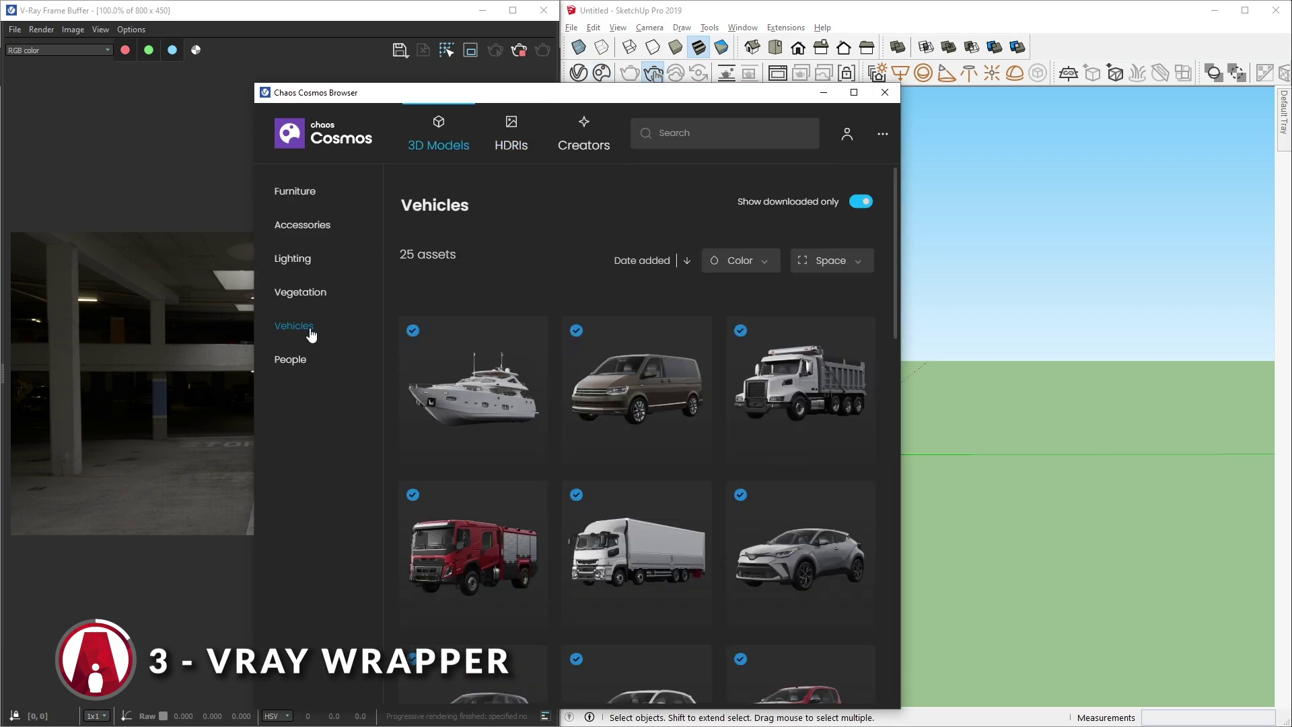
scroll(673, 435, down, 6)
click(477, 356)
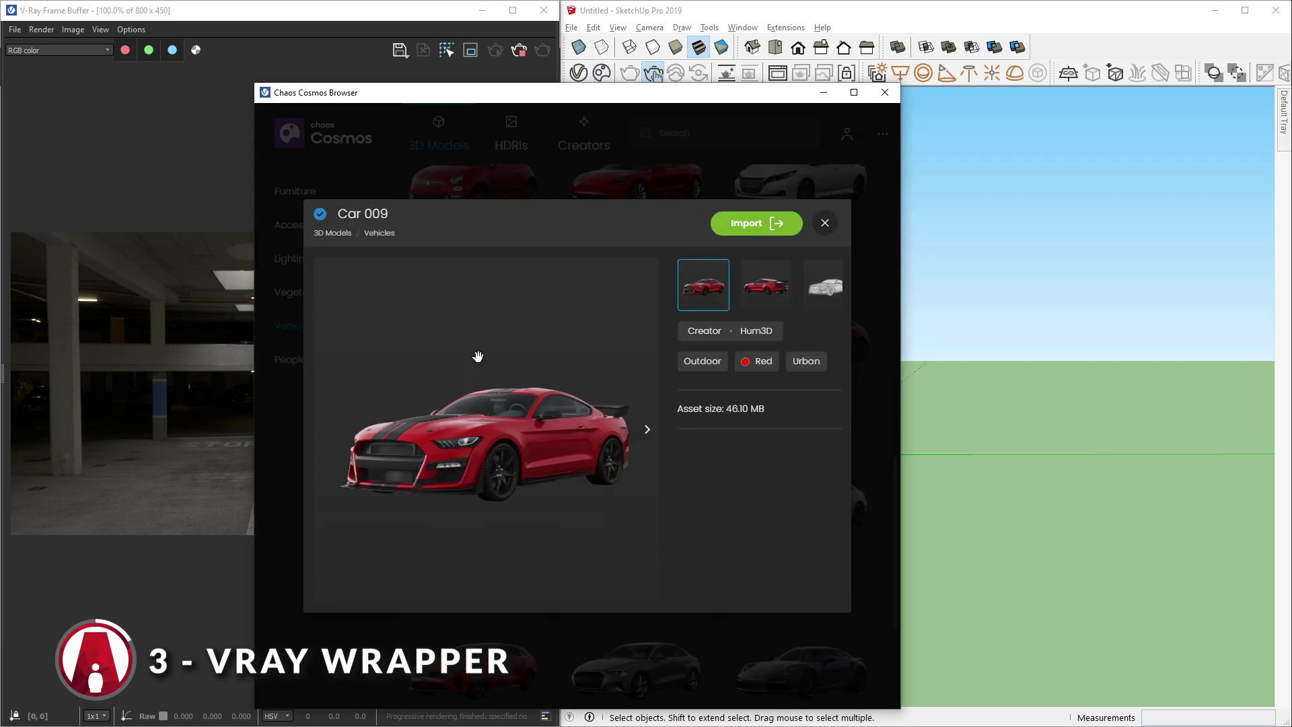
- Import Car 009 and move it 5' 10" back along the red axis
click(772, 228)
click(808, 453)
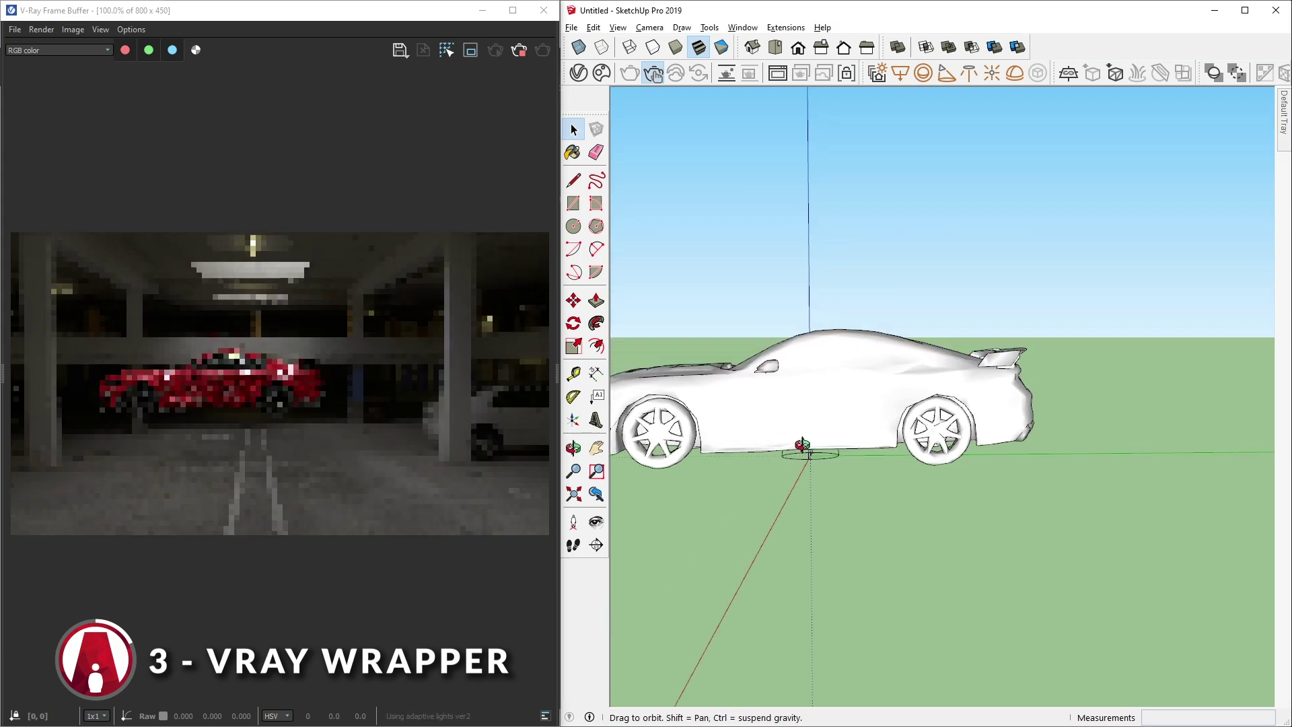
mouse_move(802, 444)
middle_down()
mouse_move(828, 508)
mouse_move(917, 548)
mouse_move(850, 528)
mouse_move(868, 534)
middle_up()
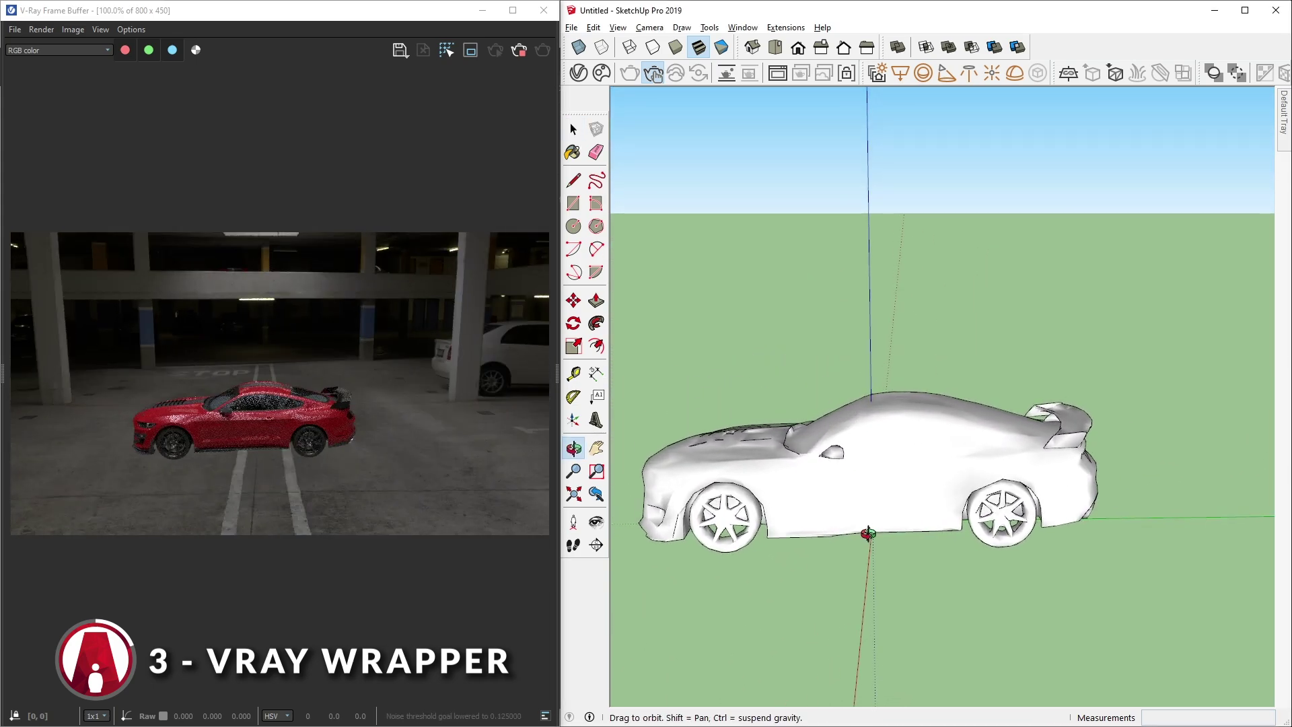
key(space)
click(879, 519)
key(m)
click(987, 630)
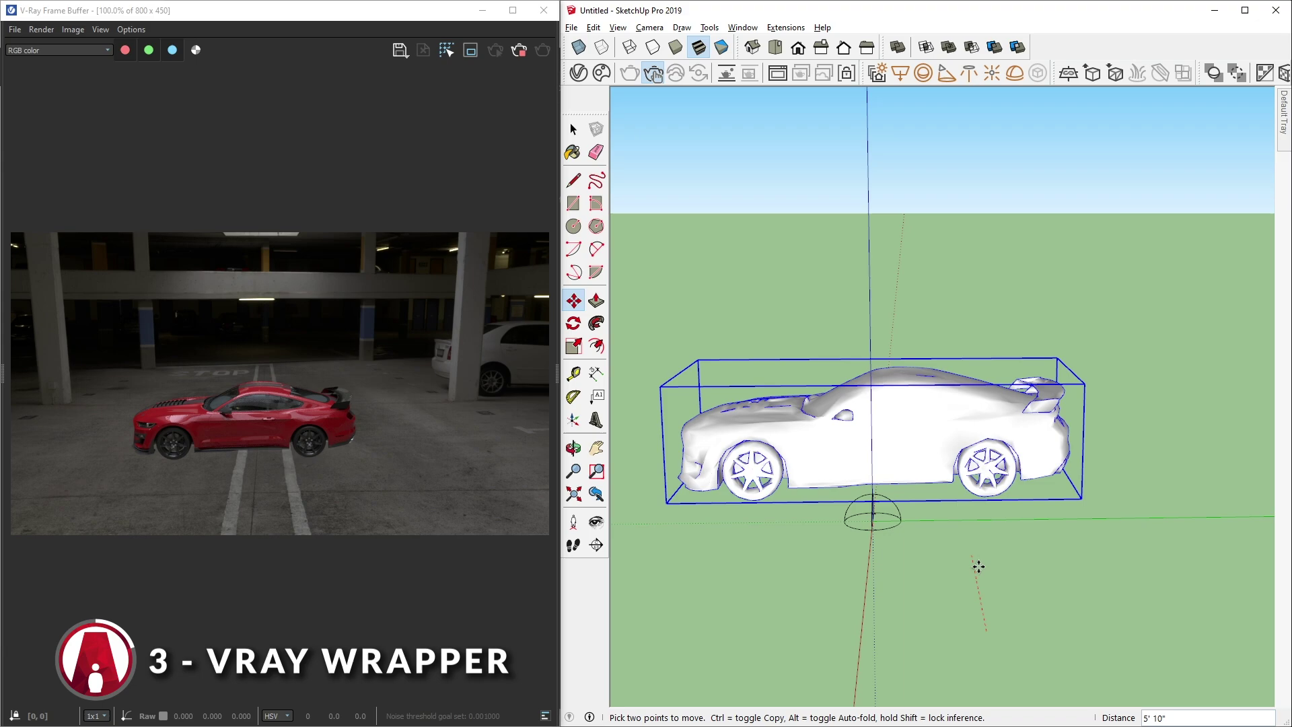
- Rotate the dome light beneath the car about half a turn
key(space)
click(861, 528)
key(m)
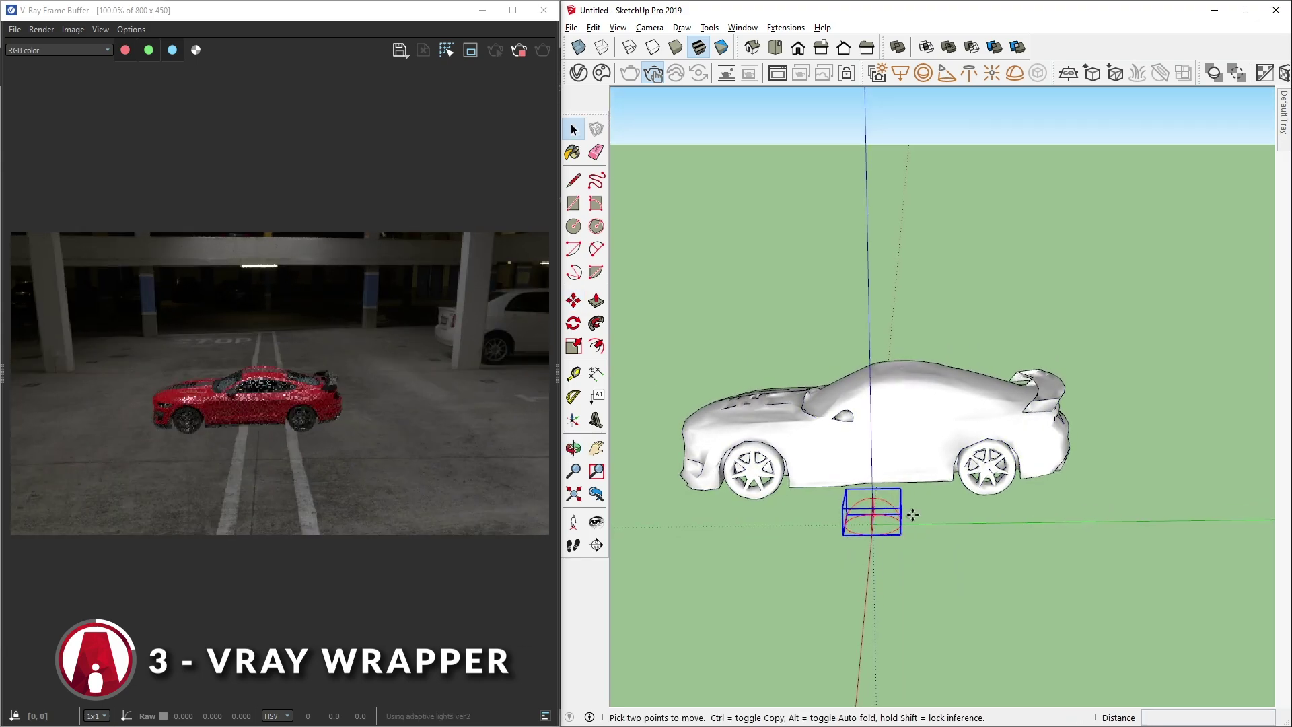
click(906, 505)
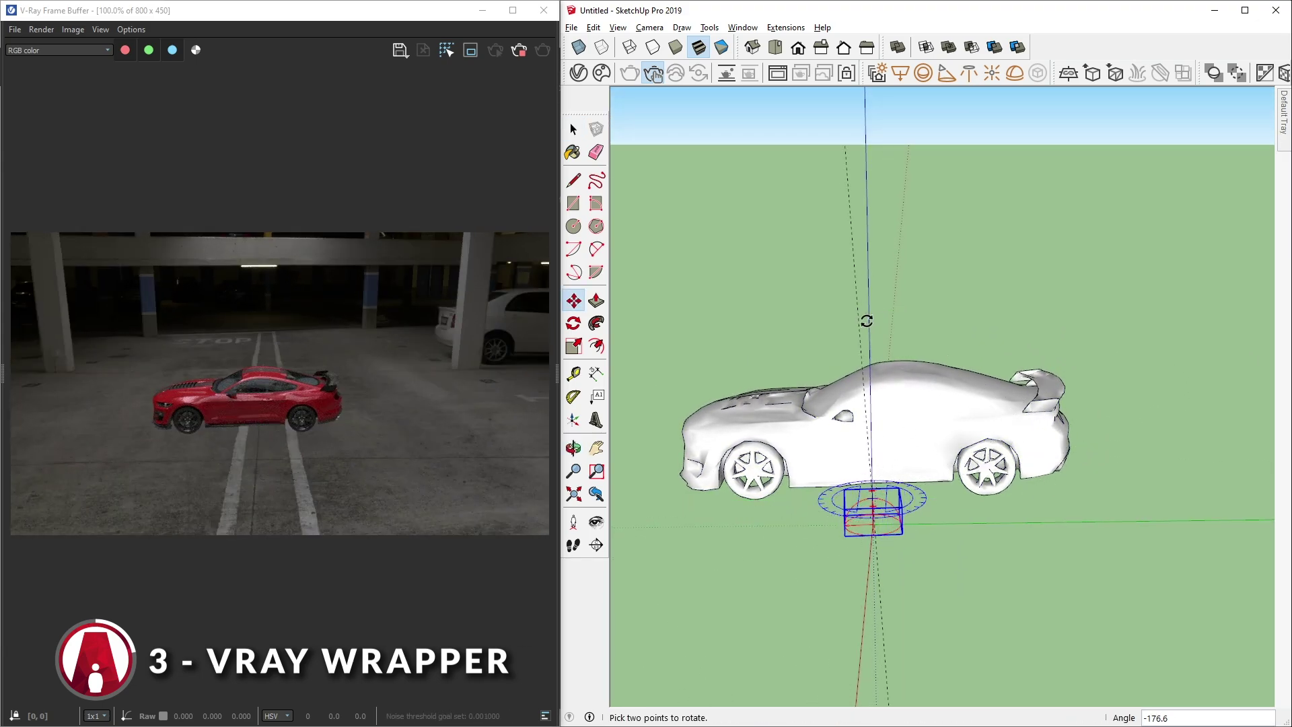
click(1033, 333)
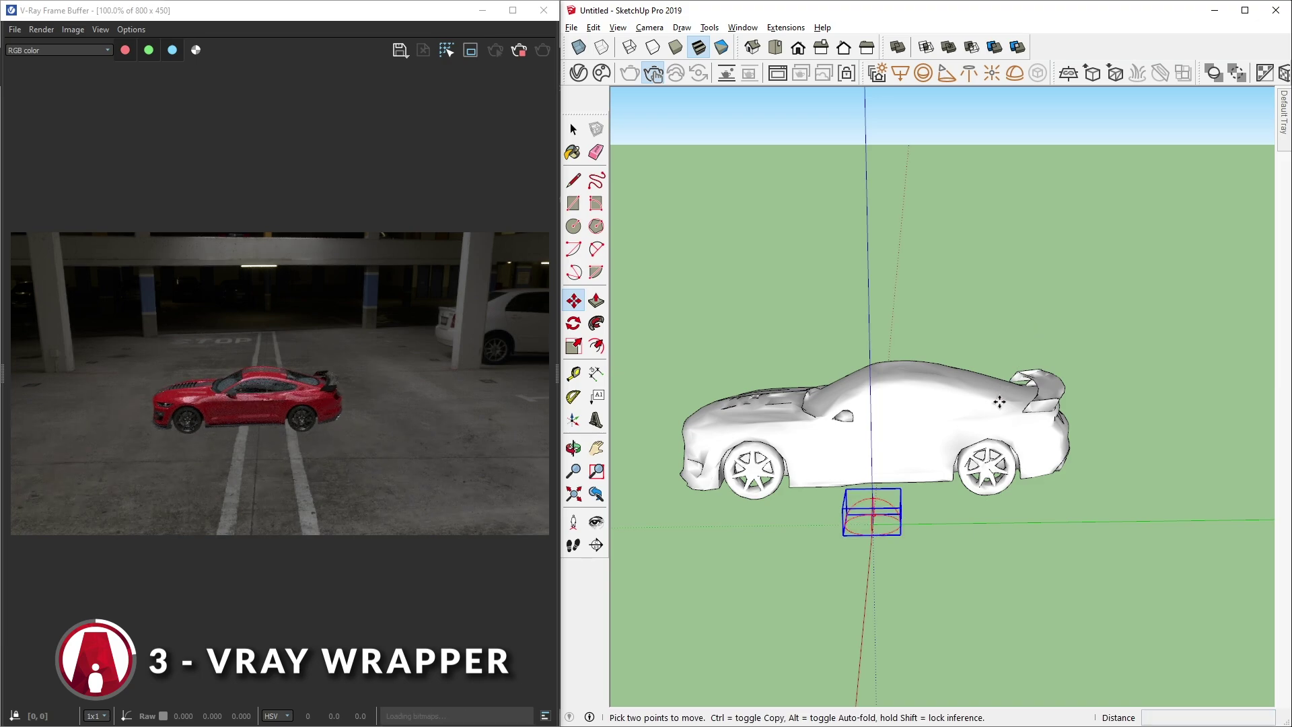
key(space)
- Set the Dome Light to follow its rotation
click(578, 72)
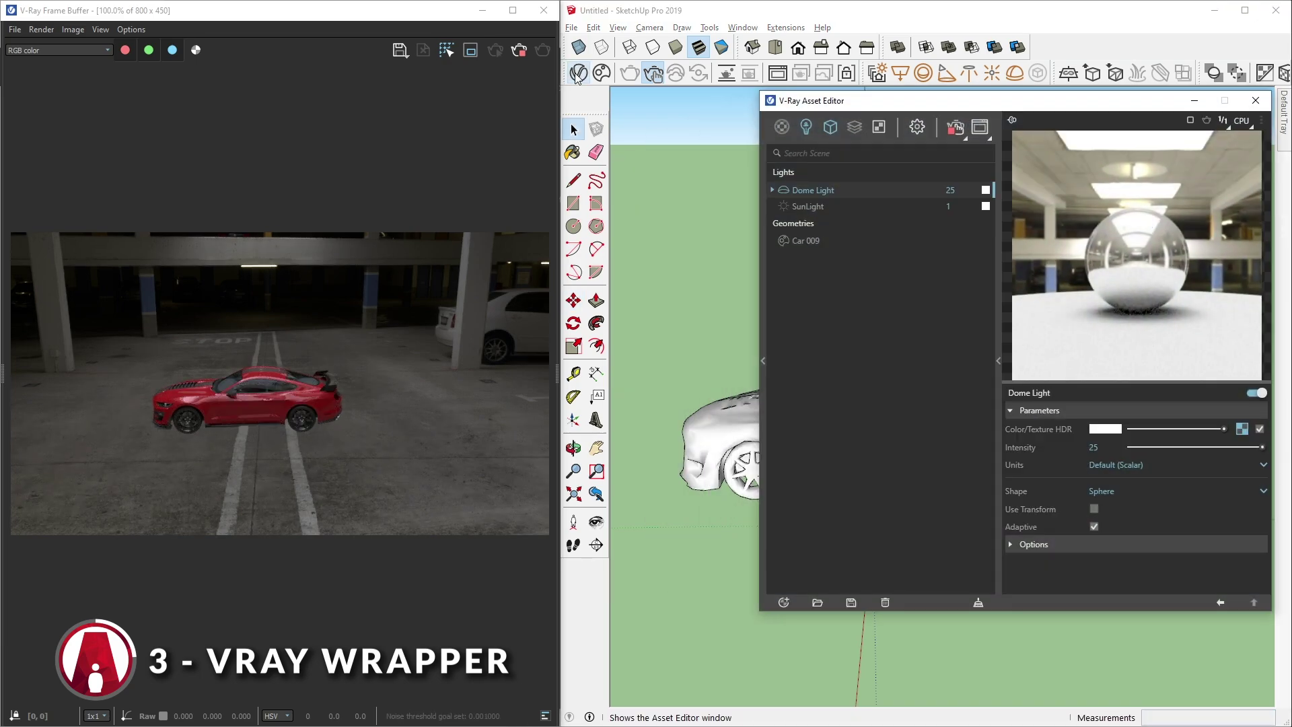
click(1094, 509)
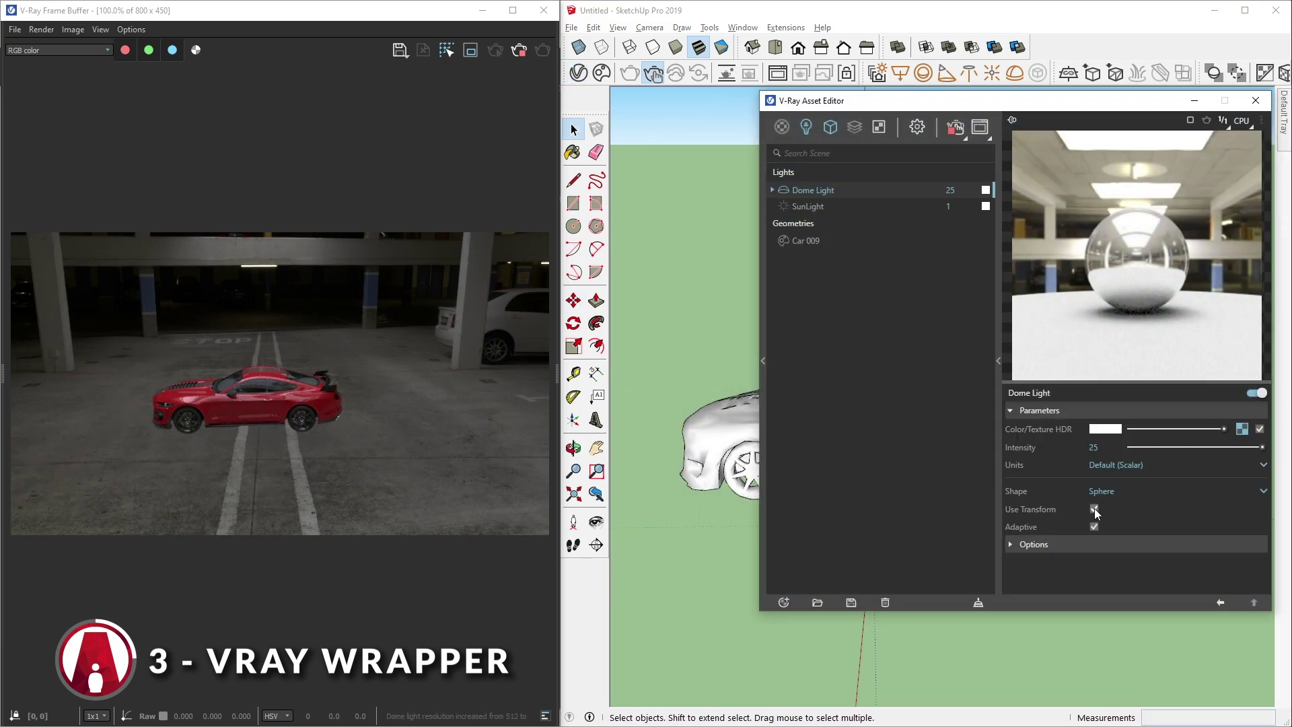
click(1195, 101)
- Rotate the car to face the camera at a front three-quarter angle
middle_drag(808, 525, 1020, 524)
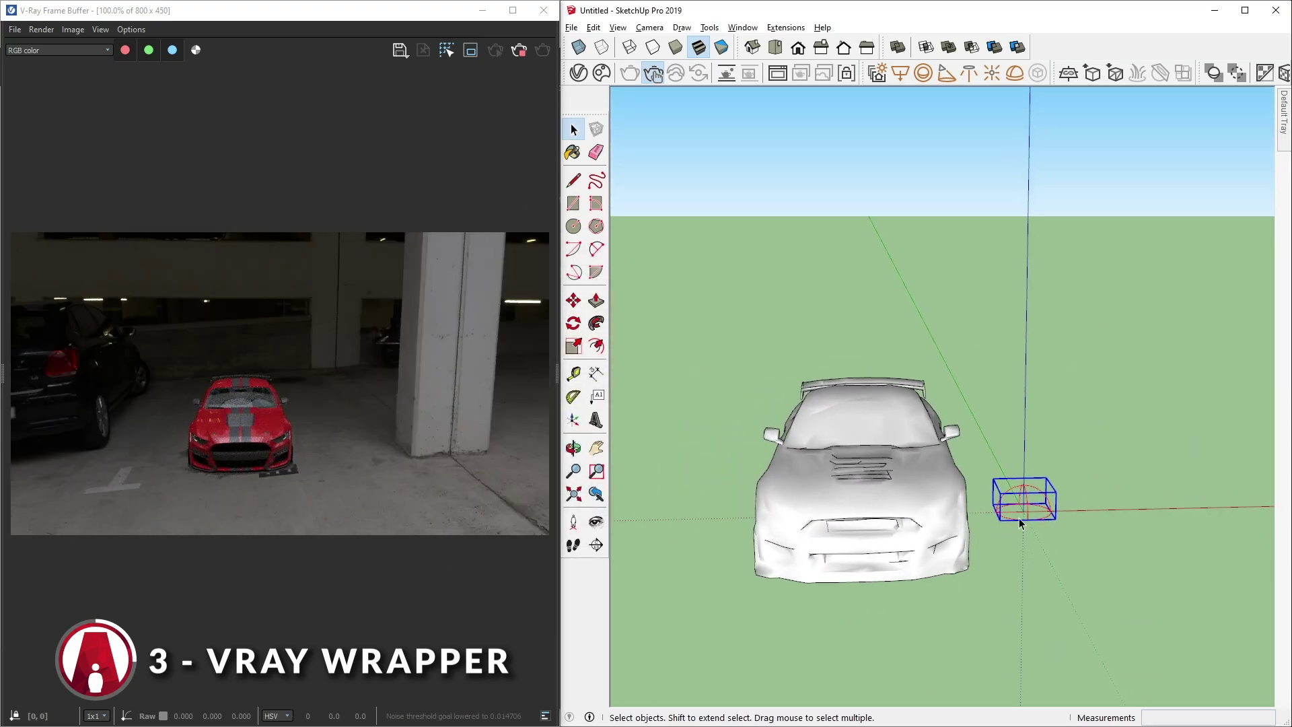
key(m)
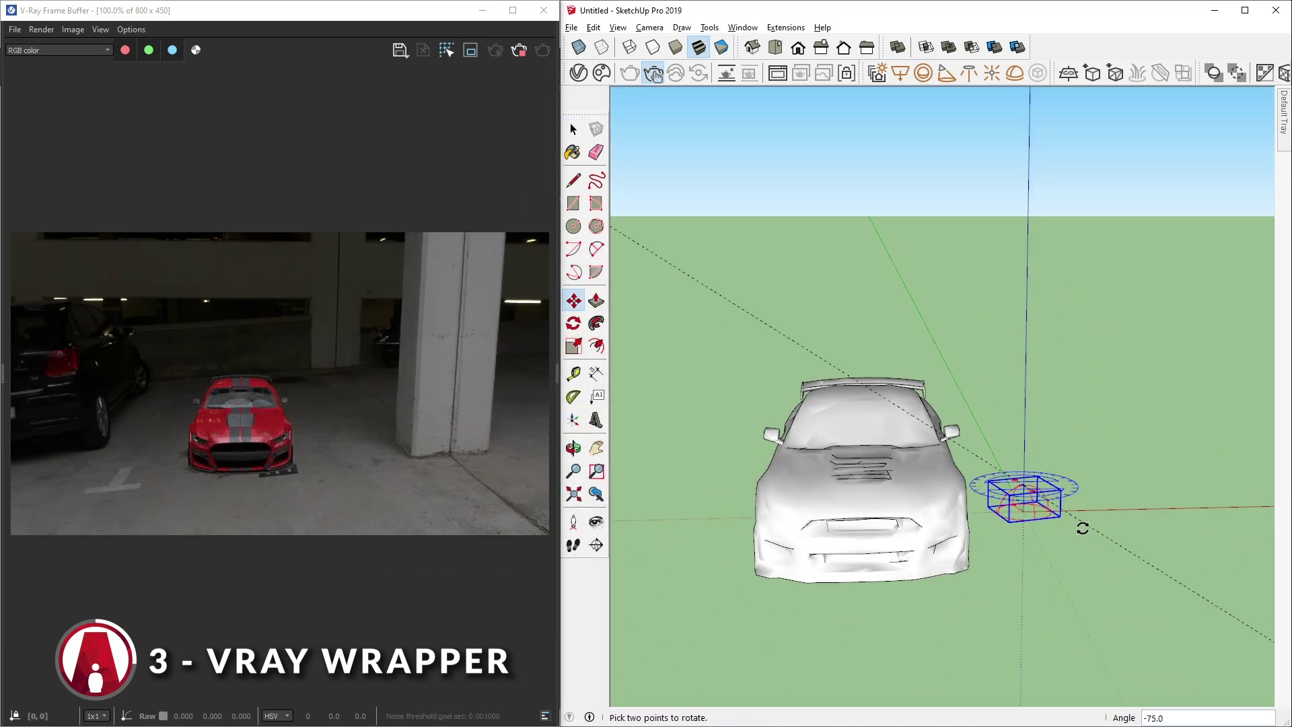
mouse_move(1061, 553)
middle_down()
mouse_move(1071, 464)
mouse_move(1112, 445)
mouse_move(1122, 410)
mouse_move(996, 543)
mouse_move(885, 565)
middle_up()
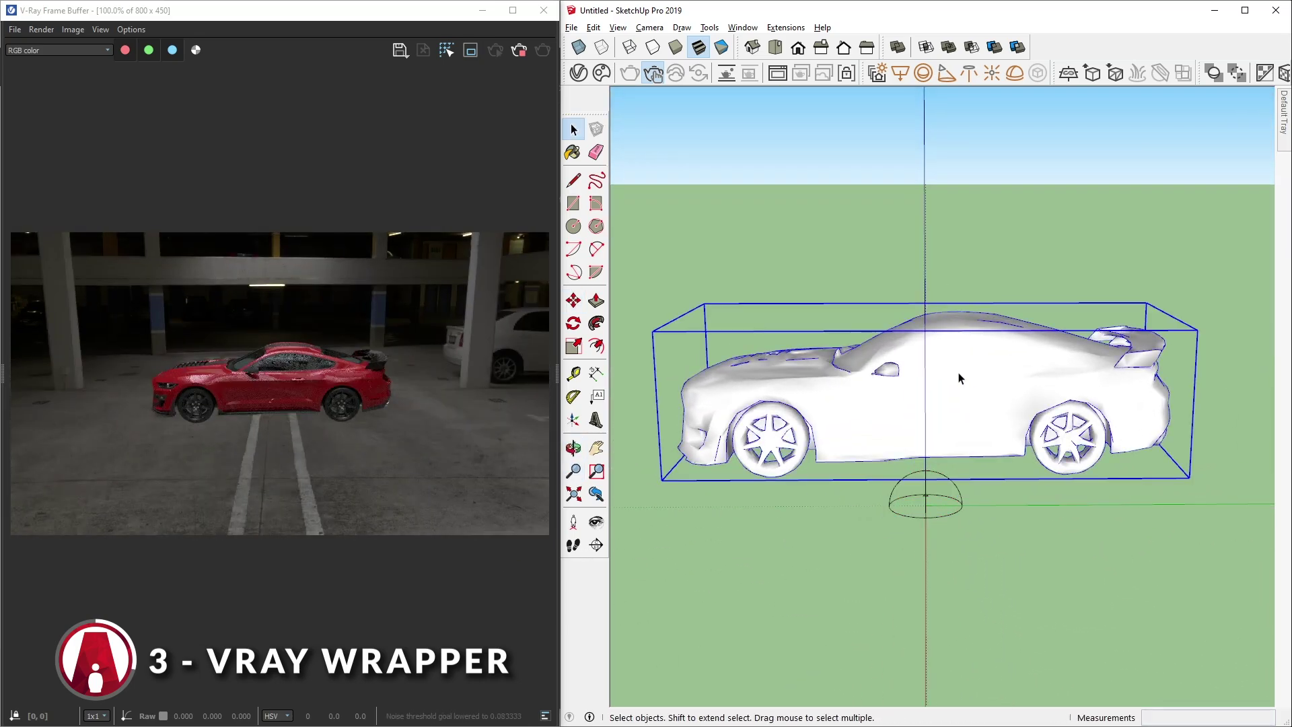
key(m)
middle_drag(1104, 289, 1132, 245)
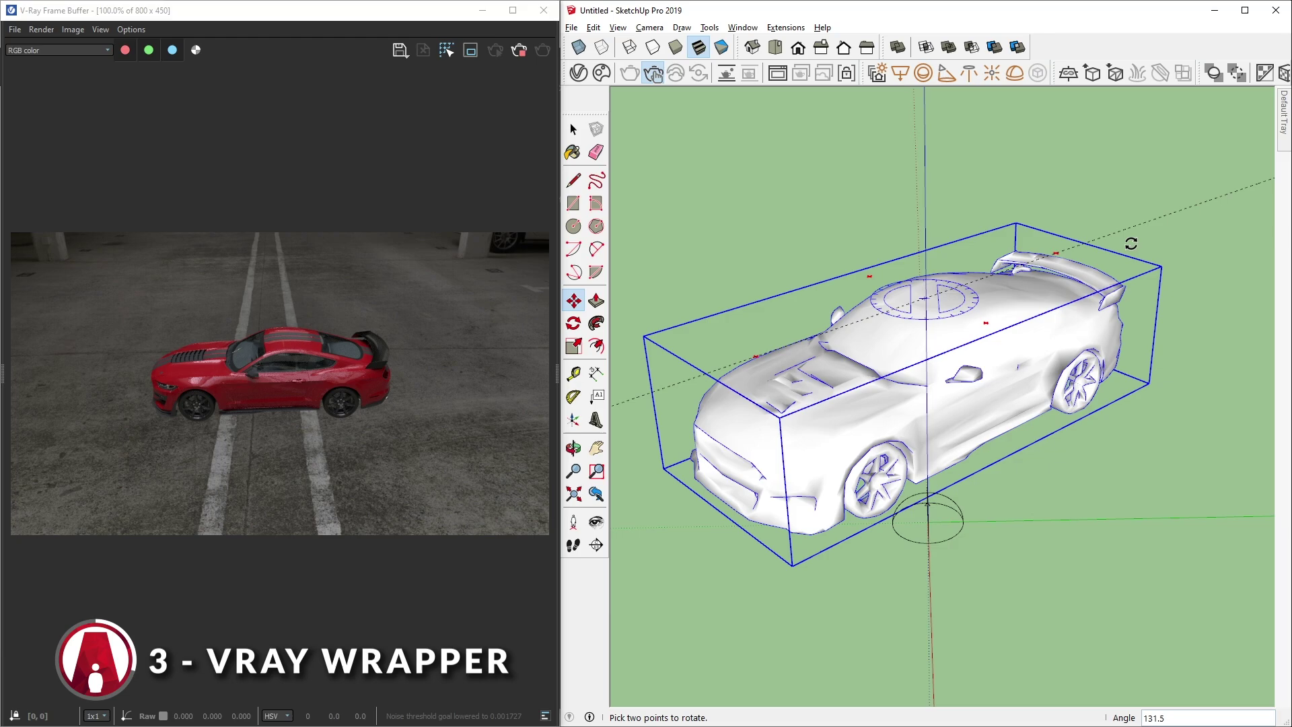
- Frame the whole car at eye level in the view
key(space)
middle_drag(1027, 505, 1032, 600)
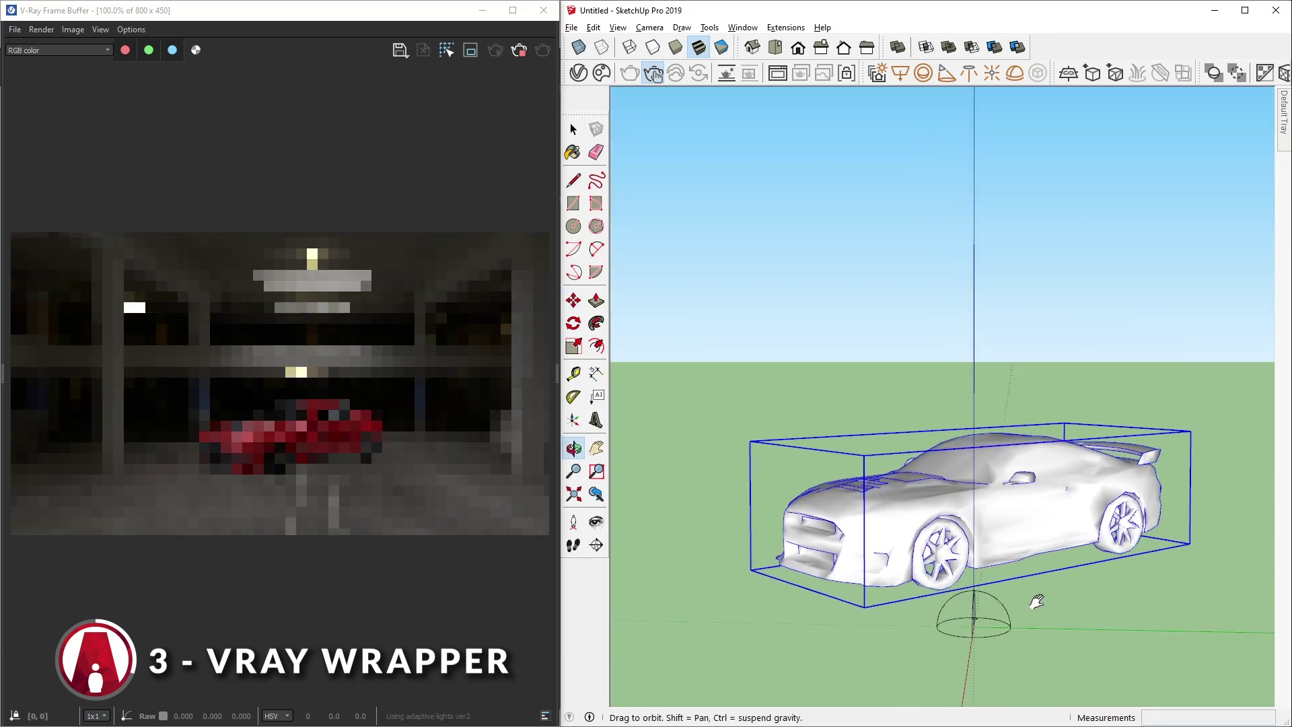
key(z)
mouse_move(1064, 539)
middle_down()
mouse_move(1044, 577)
mouse_move(1031, 545)
middle_up()
drag(1031, 546, 1044, 628)
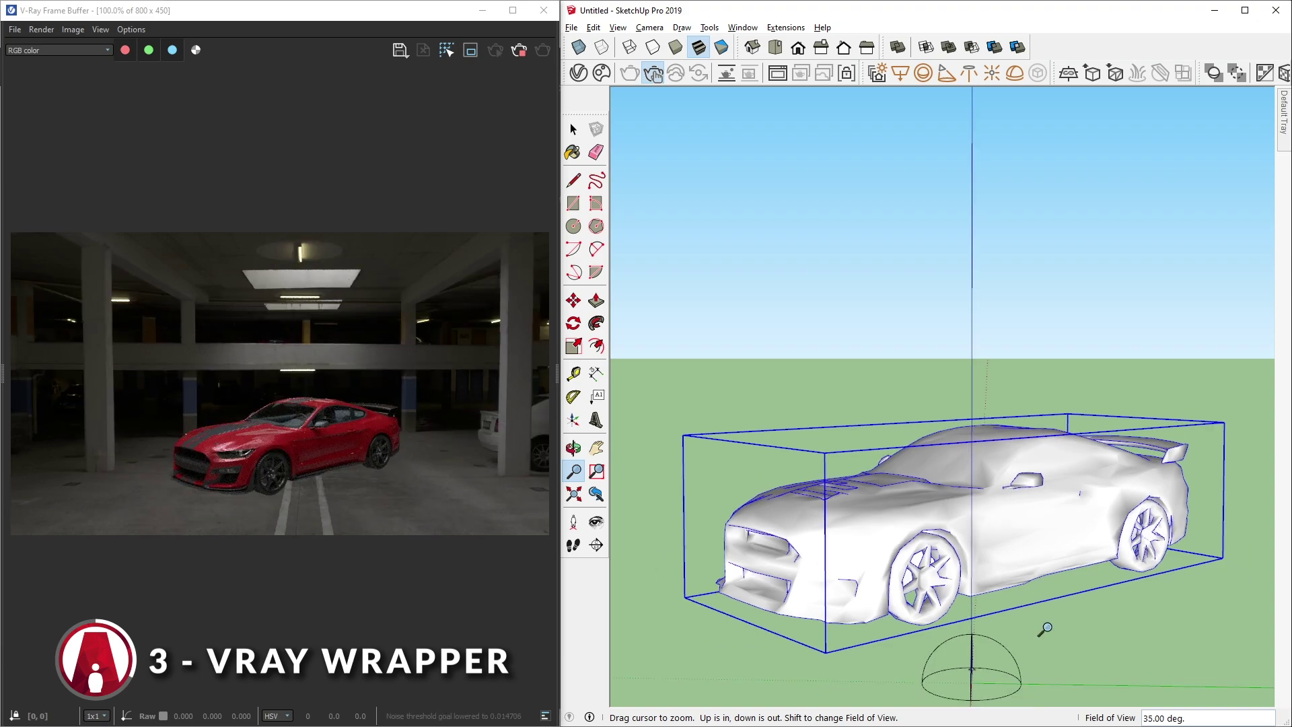
key(space)
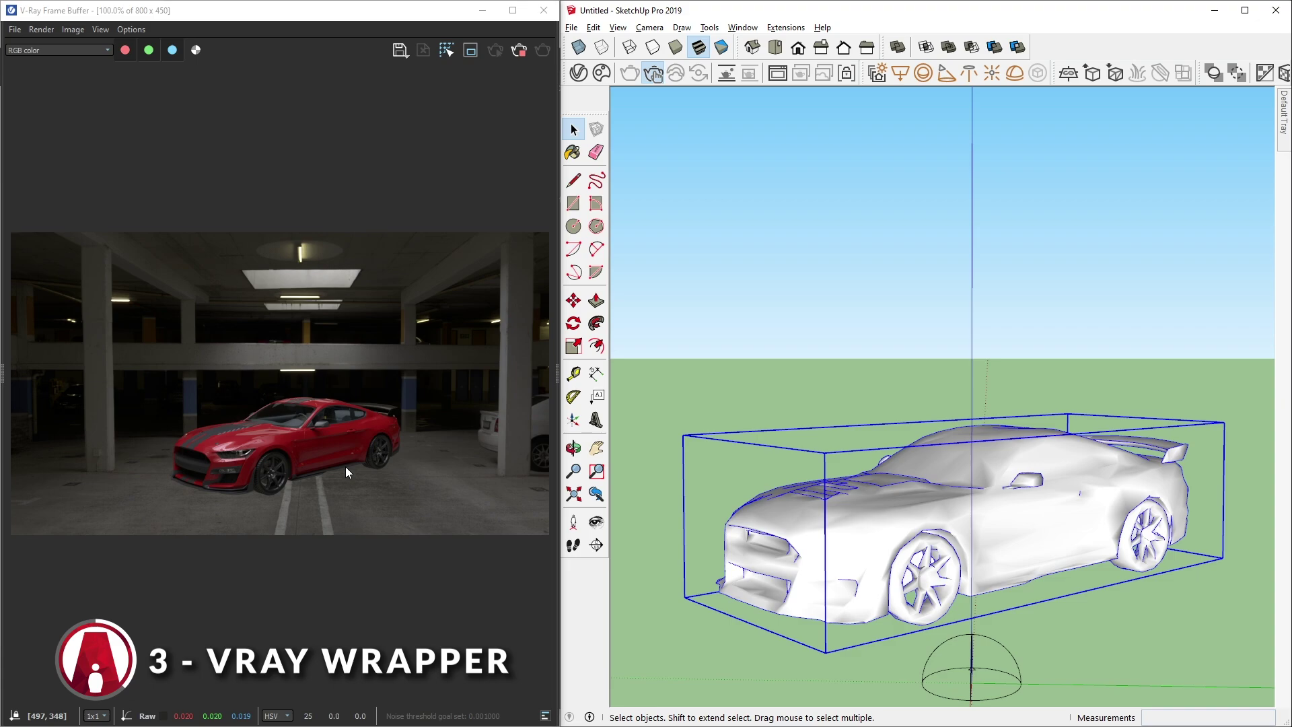
- Save the current view as Scene 1 and lock the camera orientation
click(618, 27)
mouse_move(694, 255)
click(785, 255)
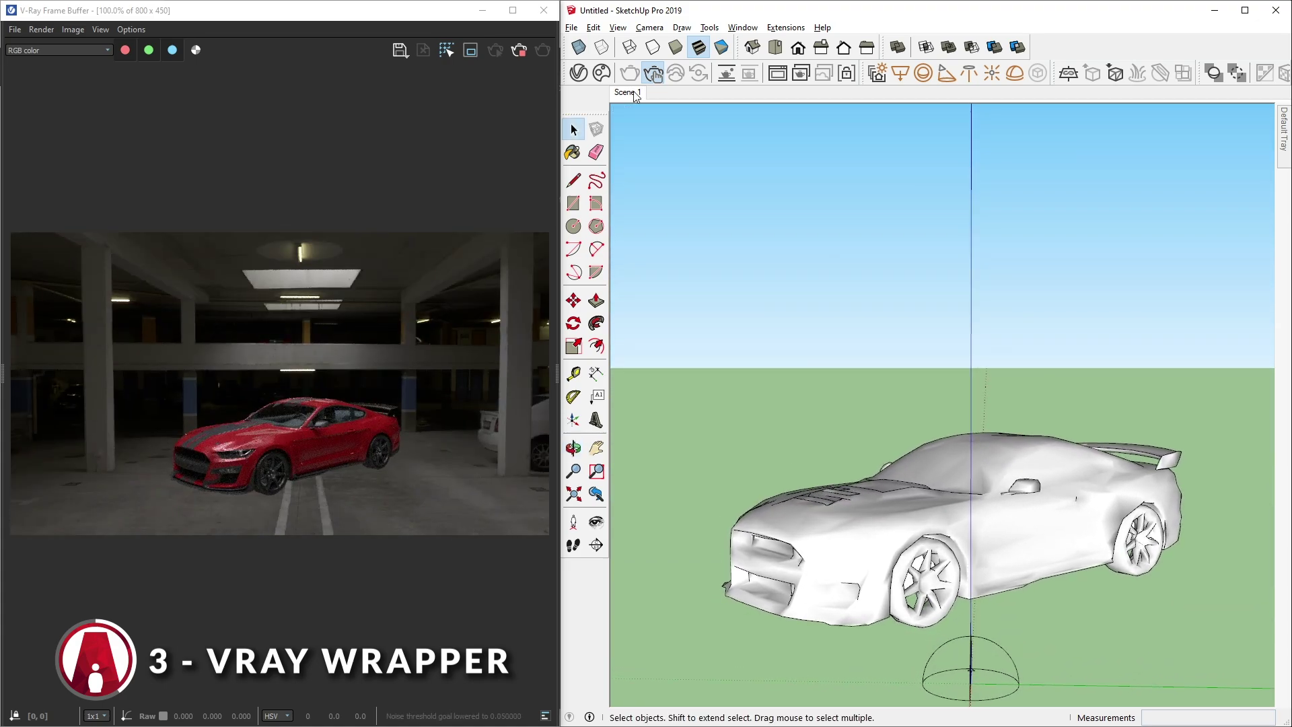
click(848, 74)
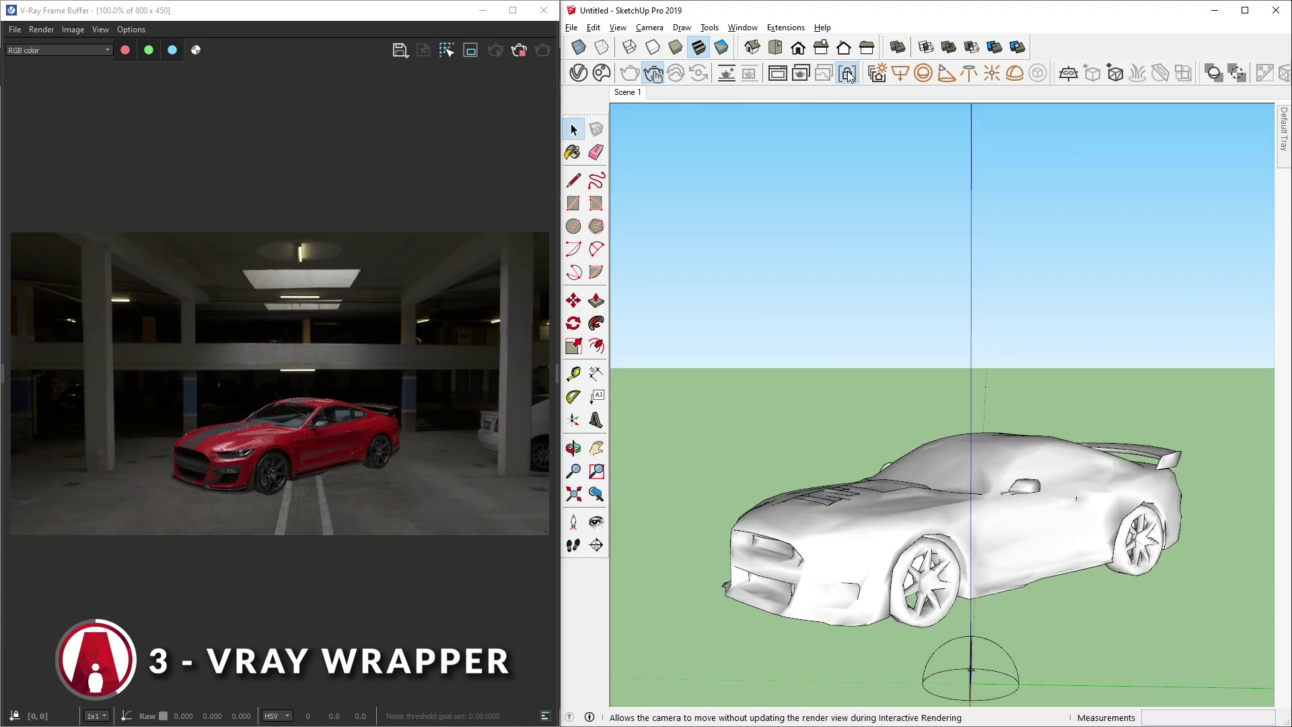
- Draw a ground rectangle under the car and reverse its face
scroll(914, 346, down, 3)
mouse_move(912, 346)
middle_down()
mouse_move(923, 562)
mouse_move(917, 532)
mouse_move(795, 350)
middle_up()
key(r)
click(770, 357)
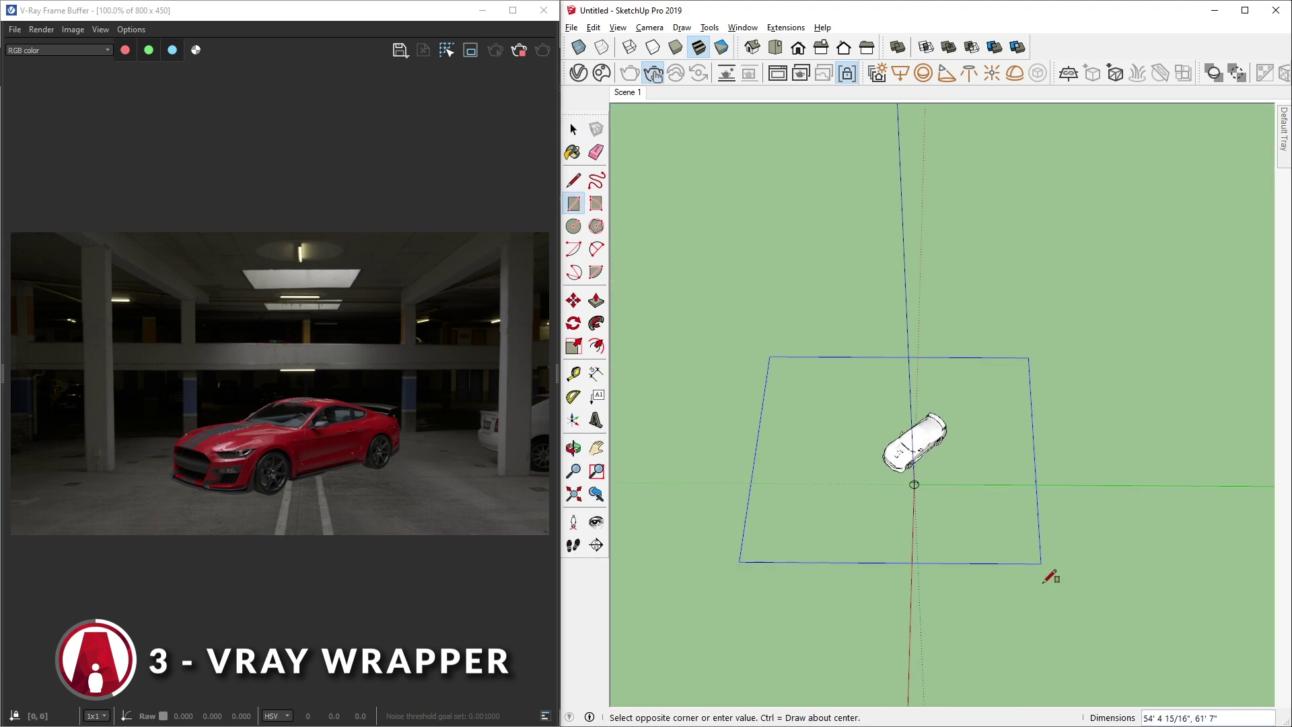
click(1085, 581)
key(space)
right_click(1031, 492)
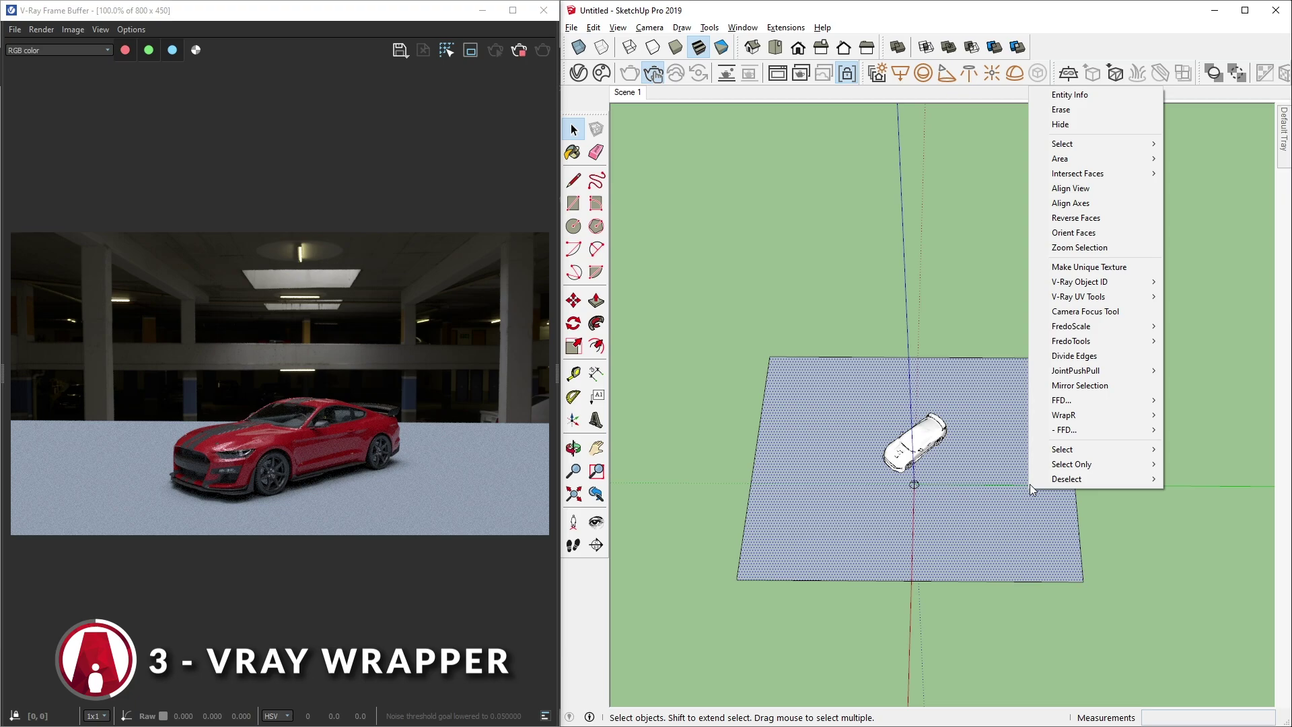
click(1077, 217)
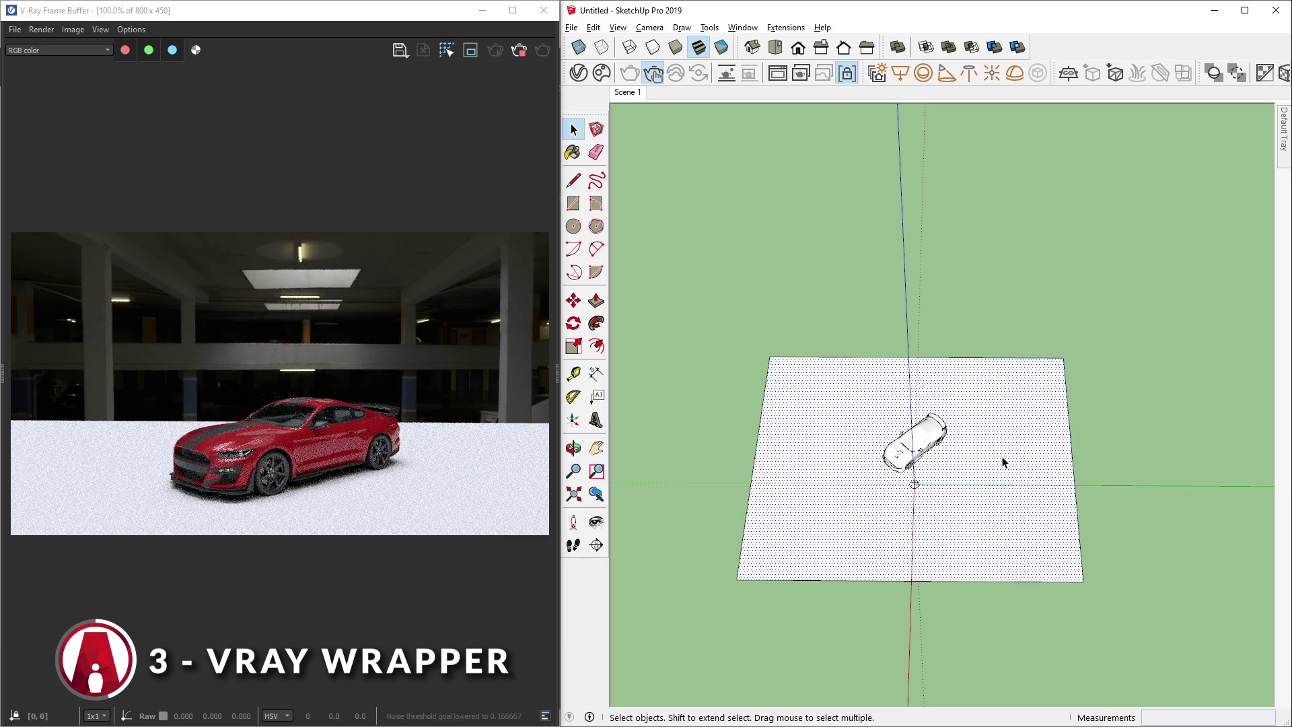
- Add a Wrapper material and paint it onto the ground face
click(579, 73)
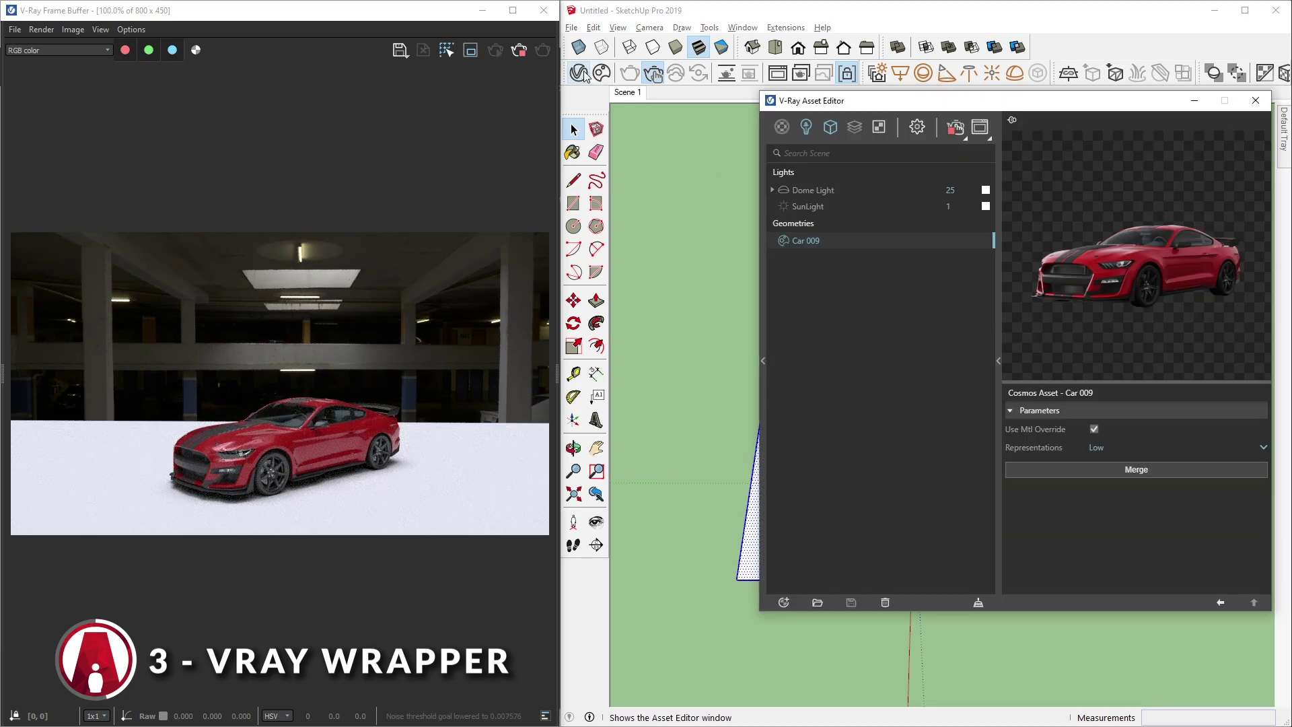
click(786, 129)
click(845, 362)
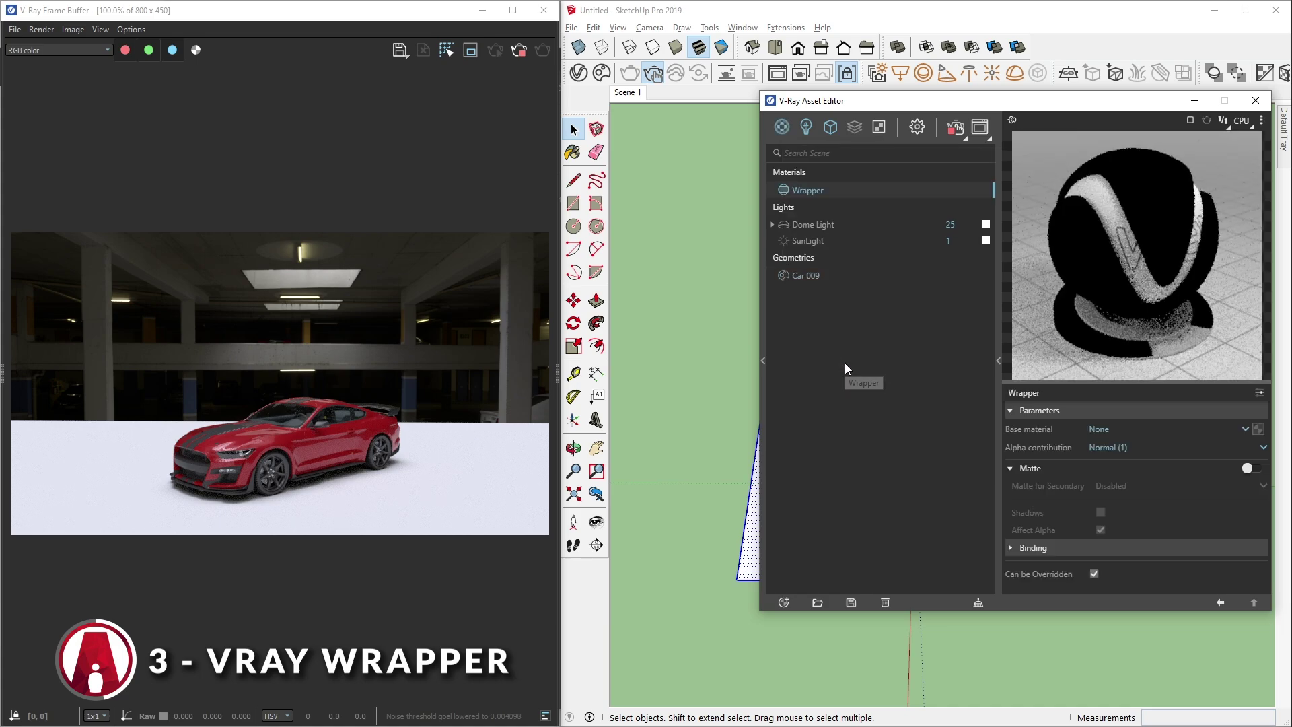
mouse_move(936, 104)
mouse_down()
mouse_move(954, 123)
mouse_move(1051, 128)
mouse_move(901, 125)
mouse_up()
key(b)
click(831, 427)
- Set the Wrapper to Black Alpha (-1) with Matte and Shadows enabled
click(1122, 464)
click(1134, 500)
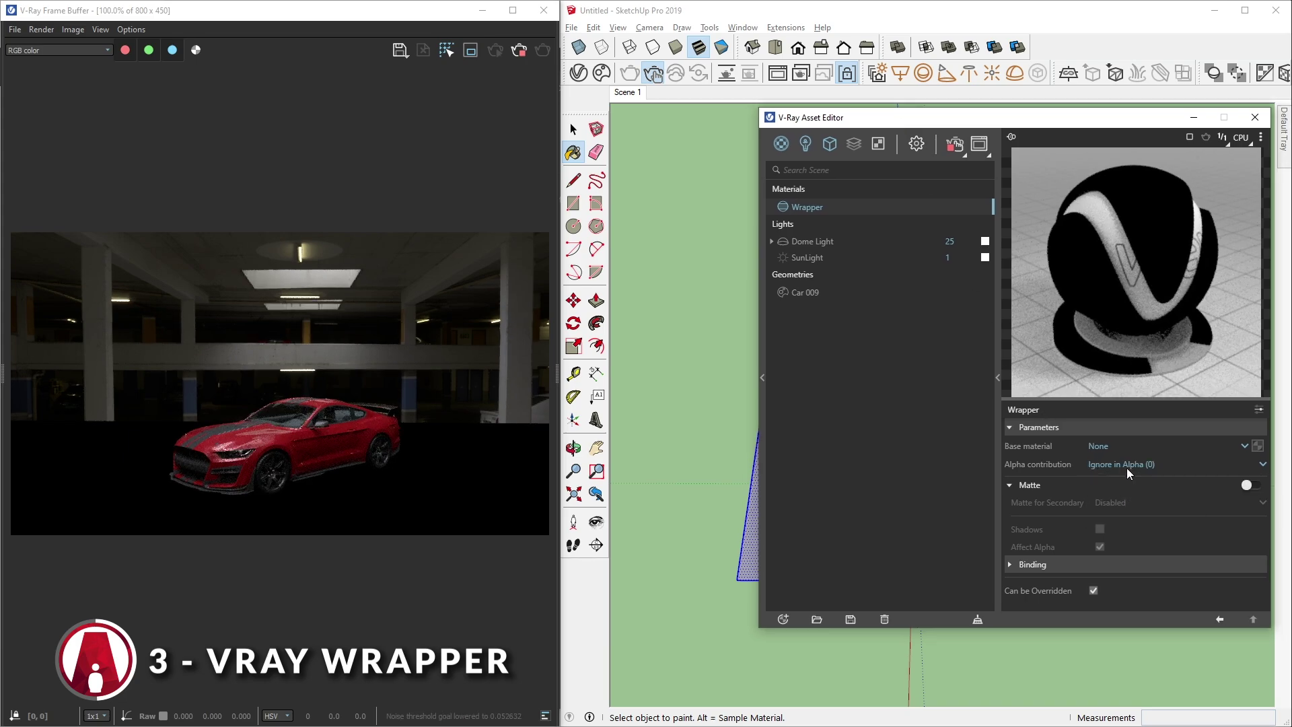
click(1137, 470)
click(1138, 523)
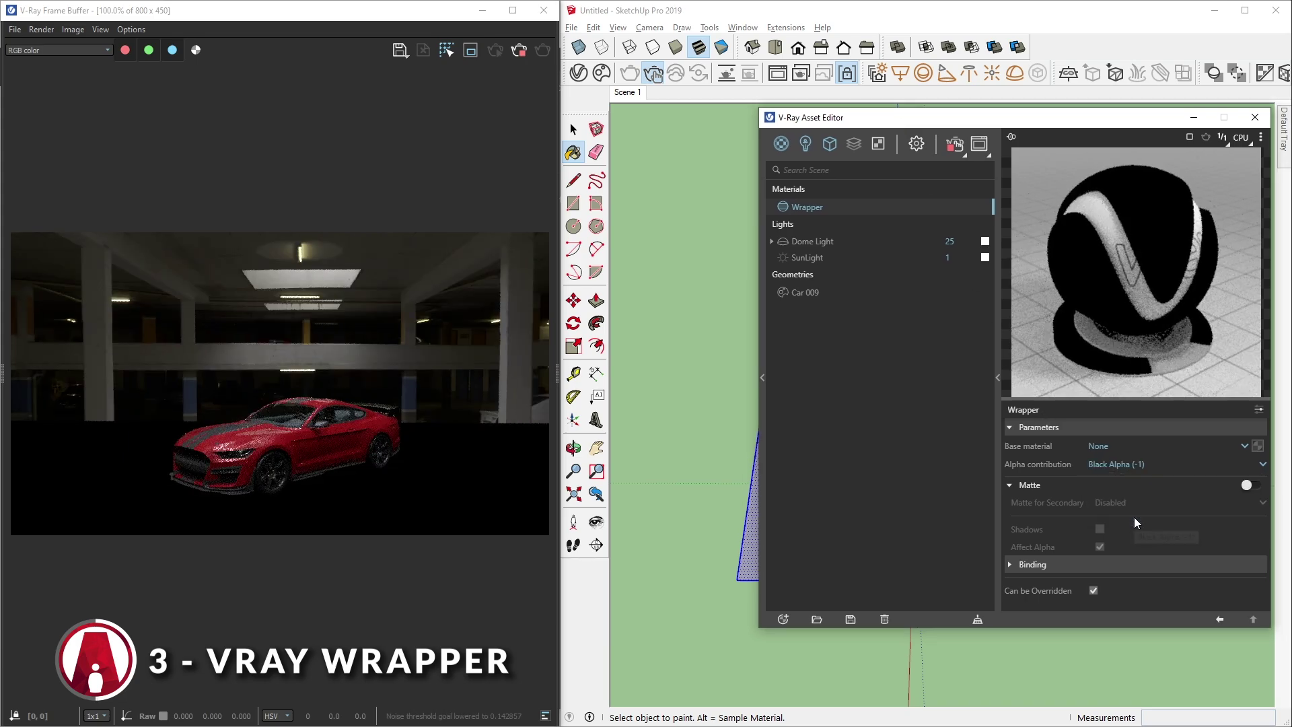
click(1250, 485)
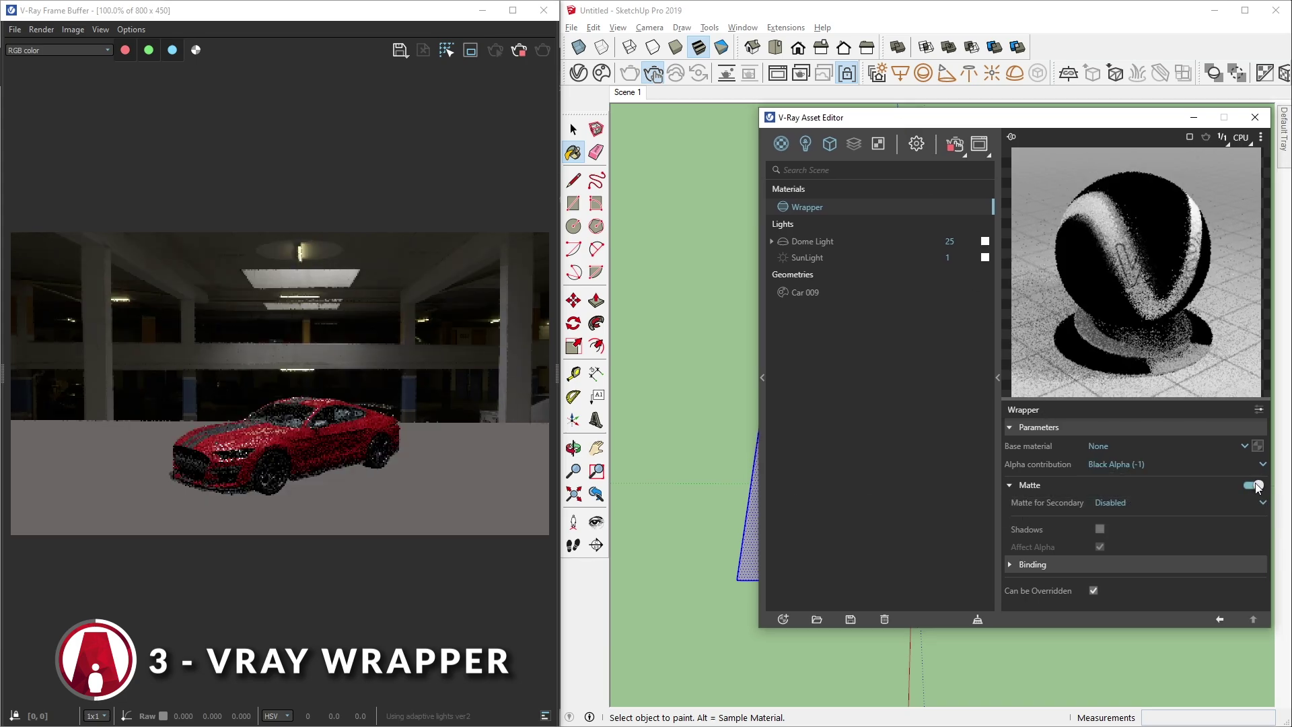
click(1100, 529)
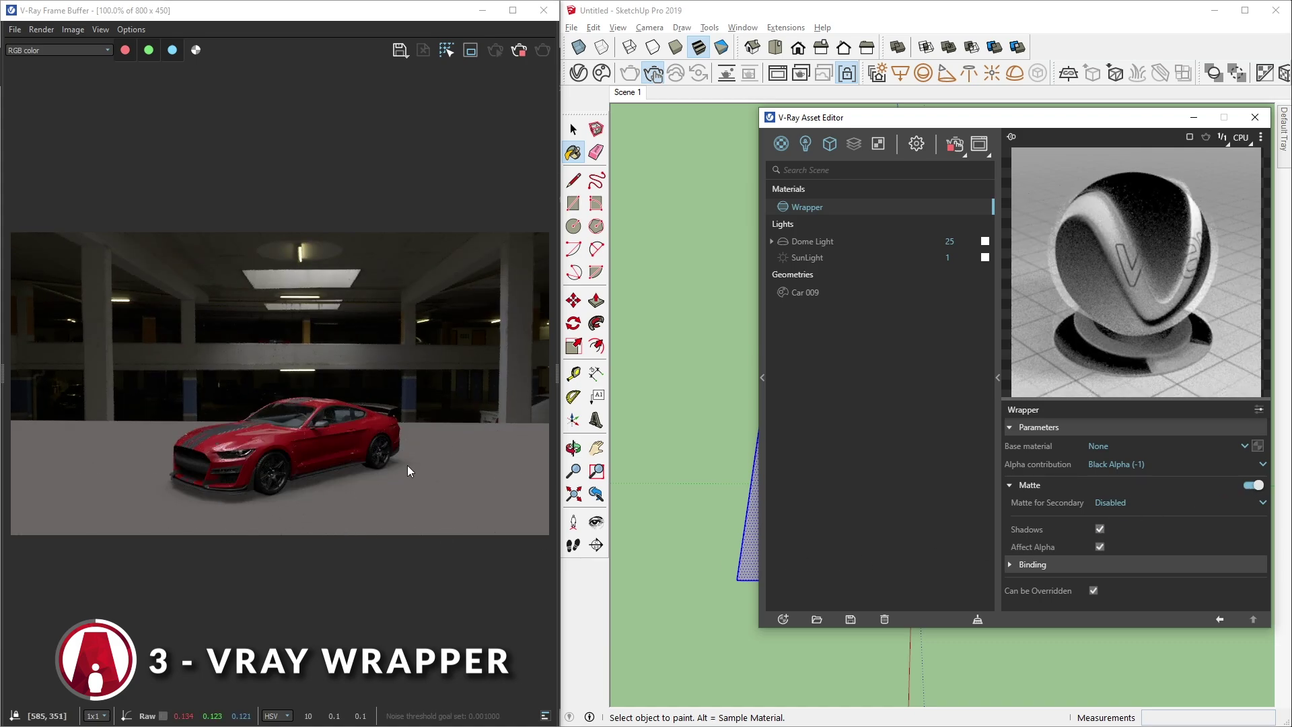
- Copy the Dome Light HDR and paste it as an instance into Environment Background
click(917, 145)
click(806, 144)
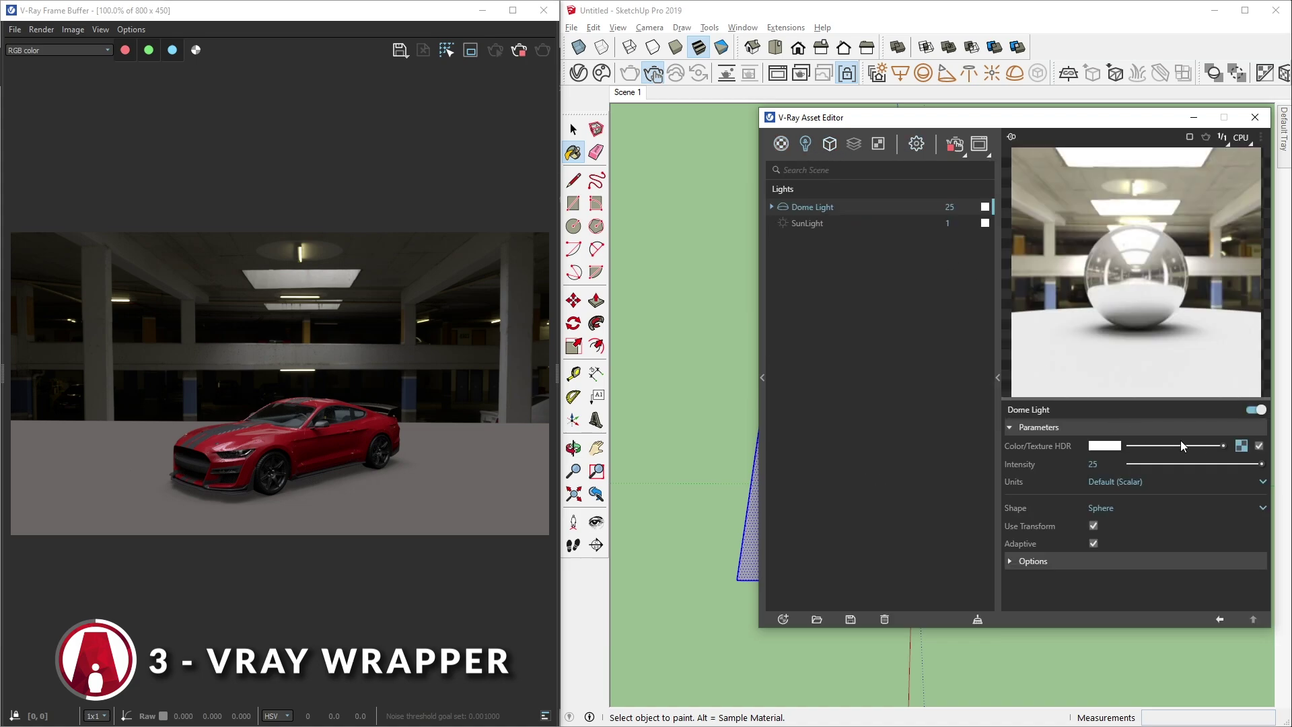
click(1242, 446)
click(1209, 456)
click(917, 145)
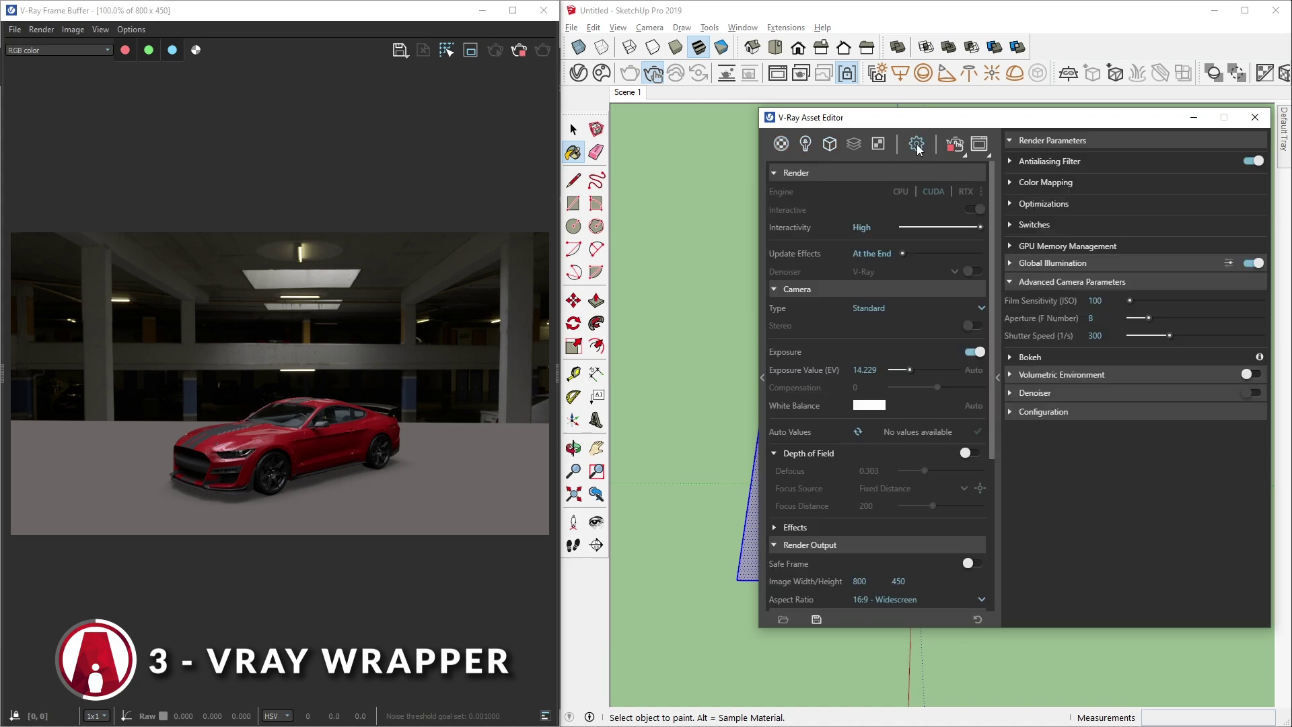
scroll(929, 486, down, 3)
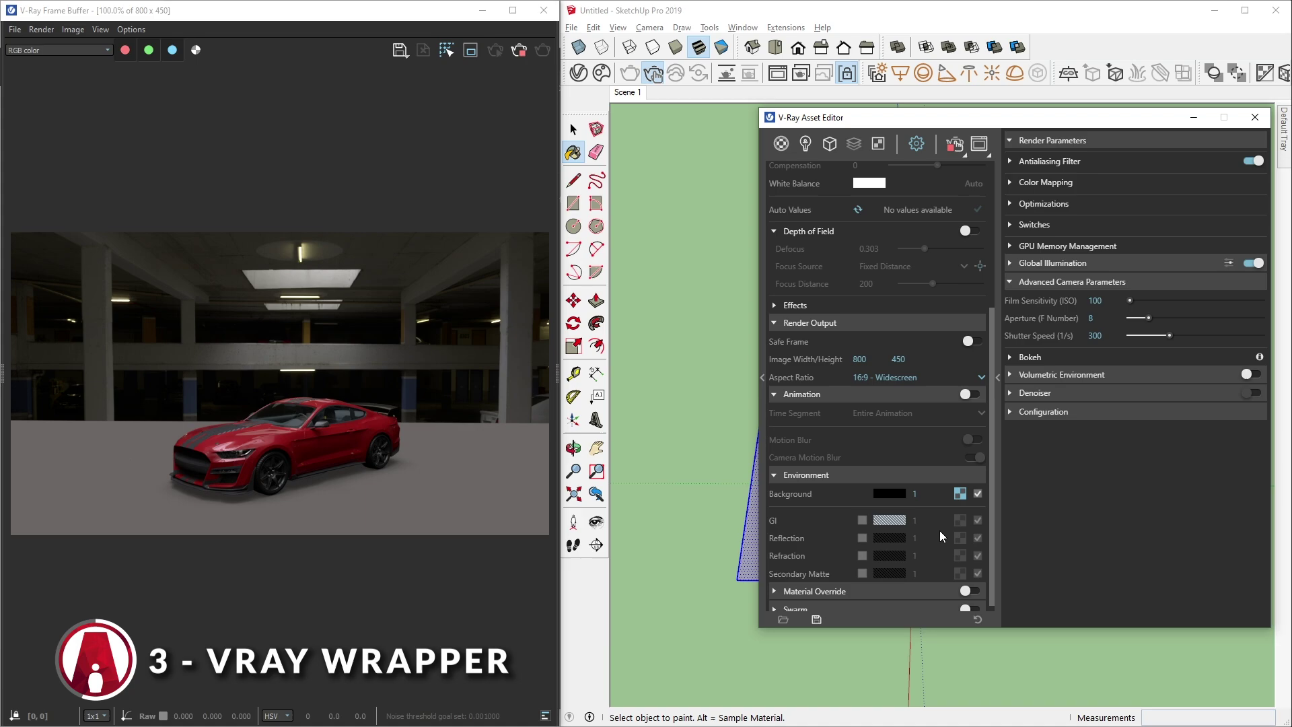
click(960, 486)
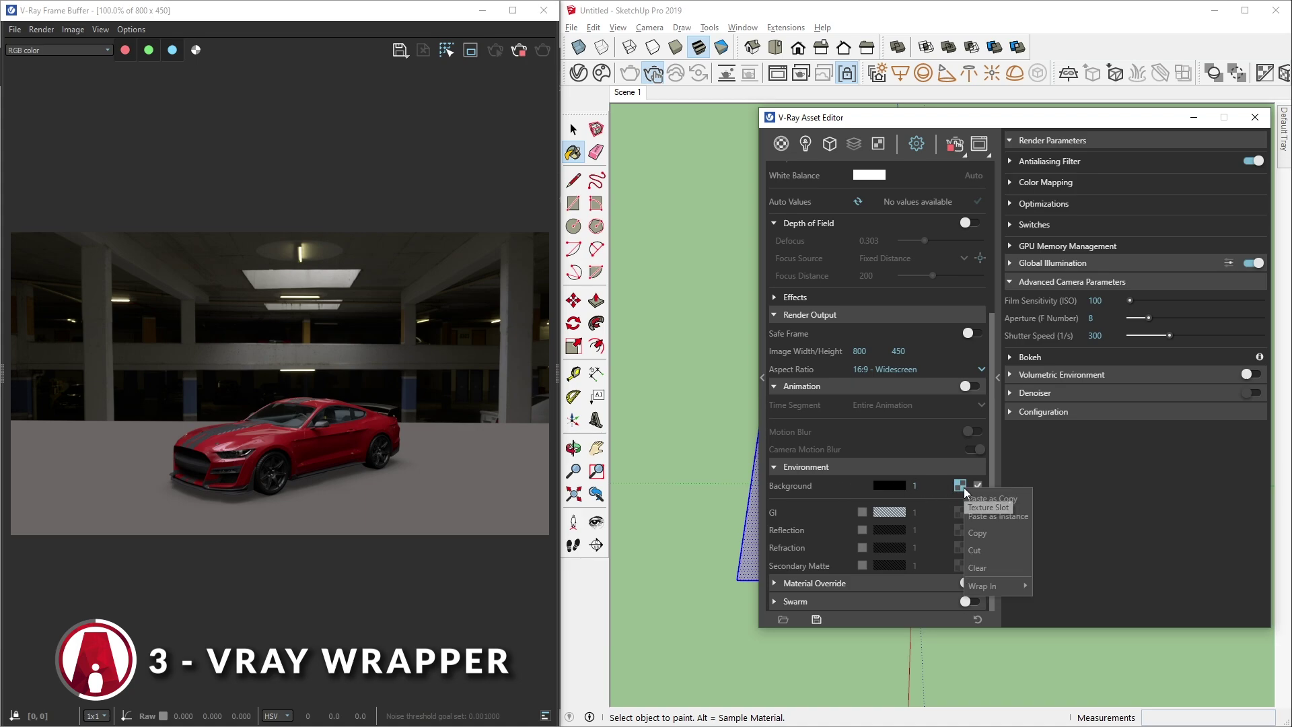
click(988, 516)
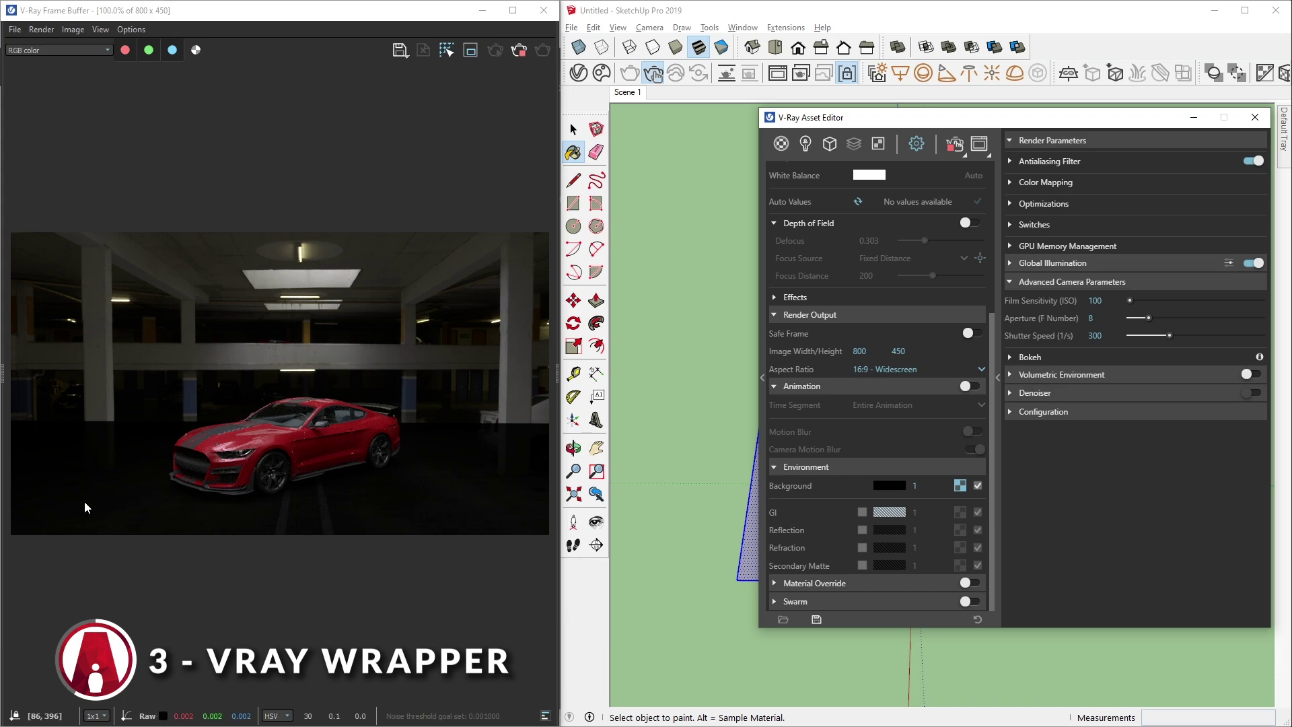
- Dim the Dome Light, set exposure value to 9, and return to Scene 1
click(807, 146)
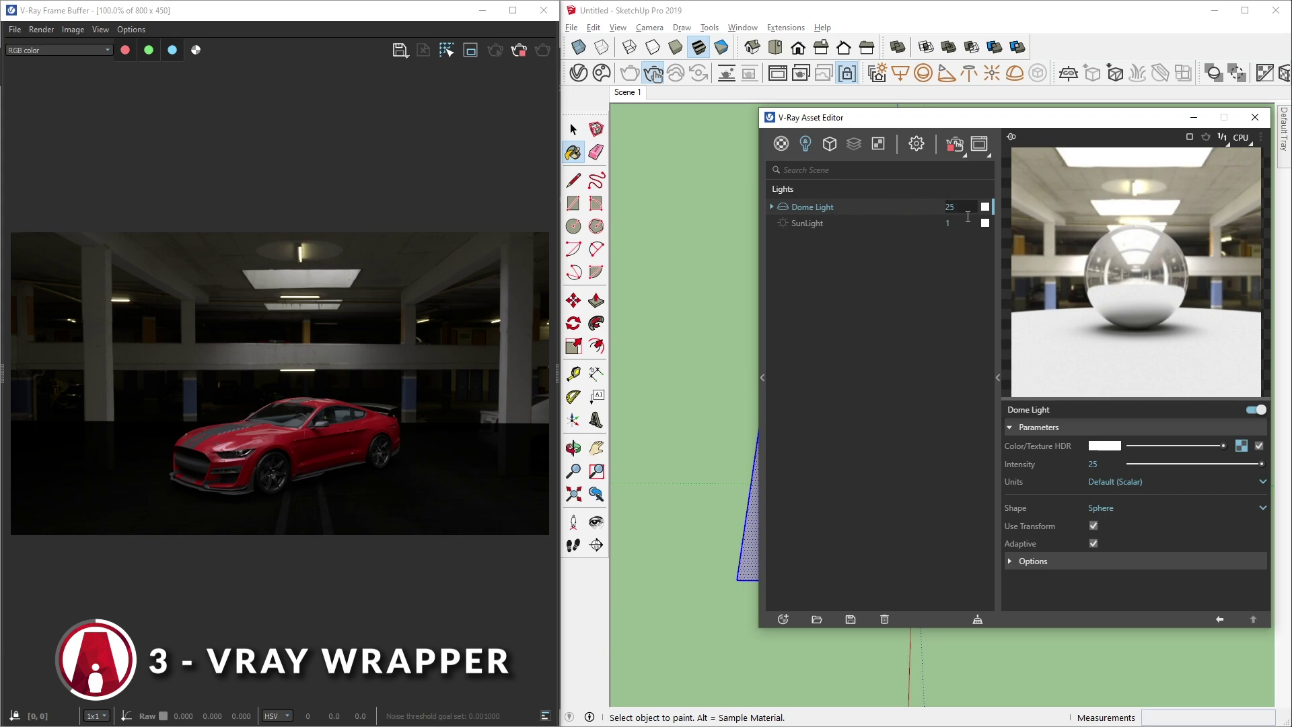
key(Return)
click(917, 143)
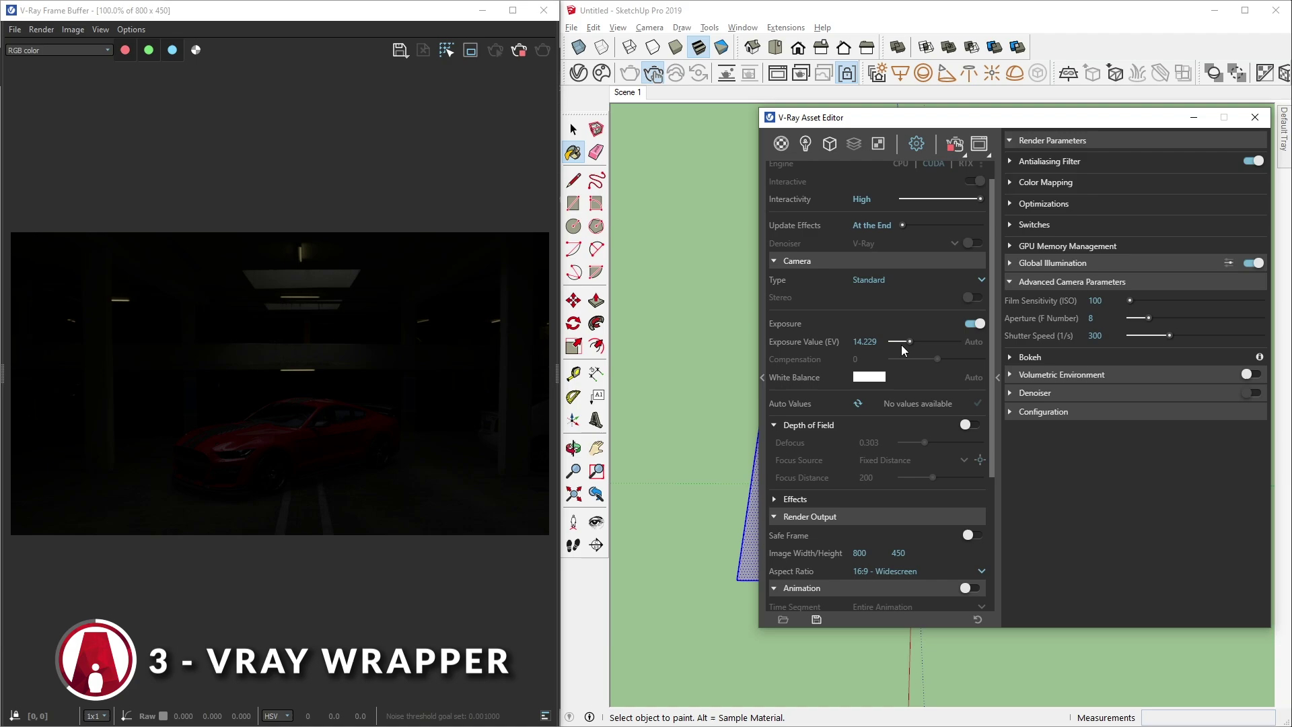
drag(908, 342, 920, 342)
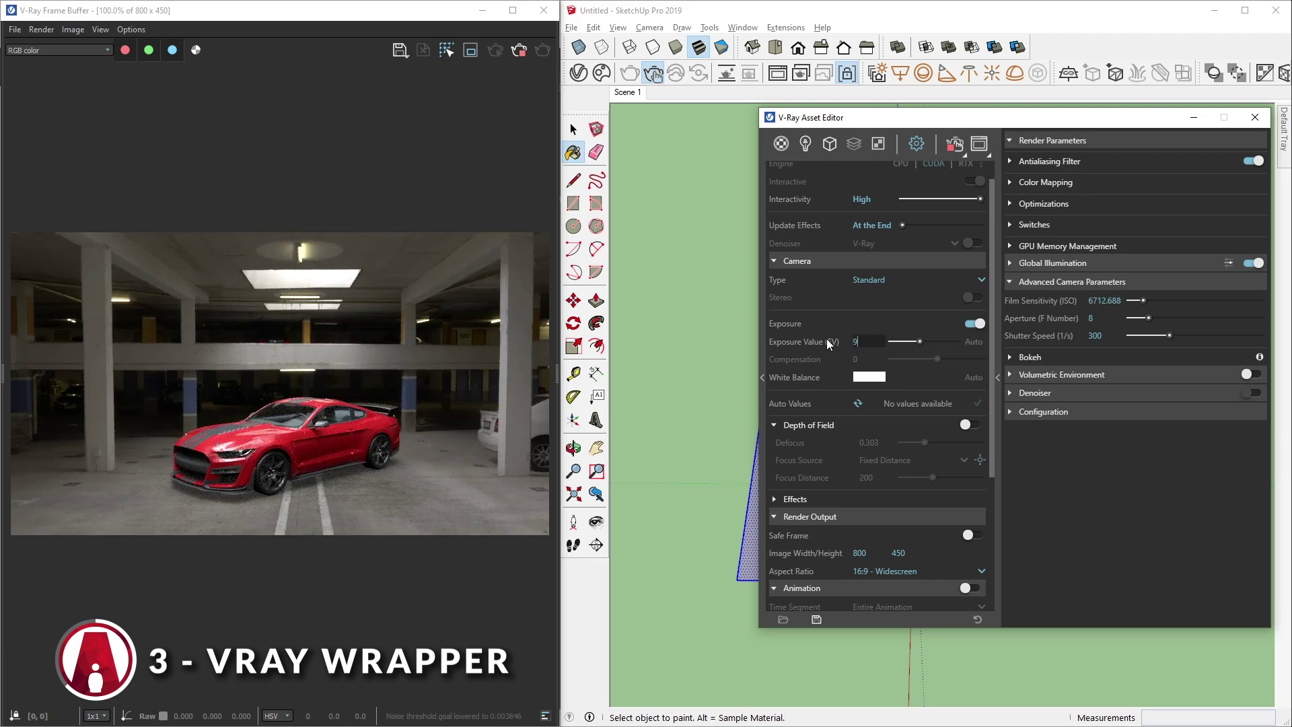
key(Return)
key(space)
click(719, 501)
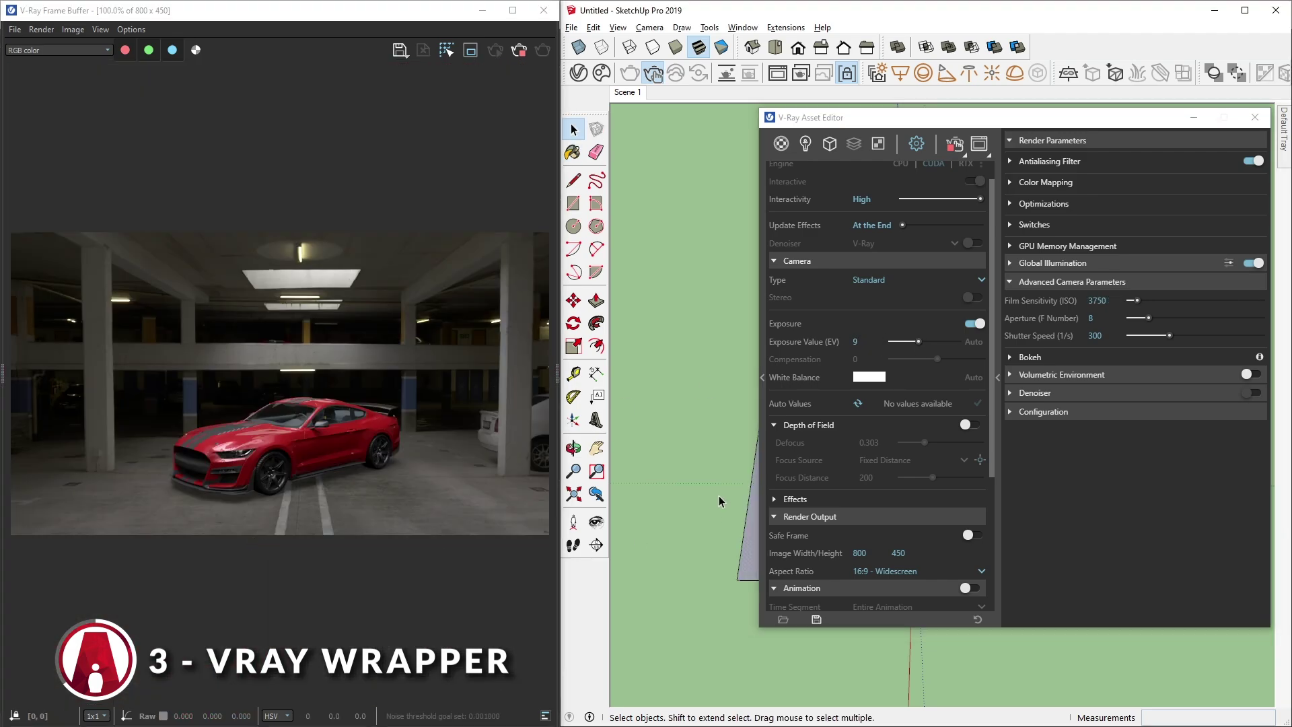
click(628, 93)
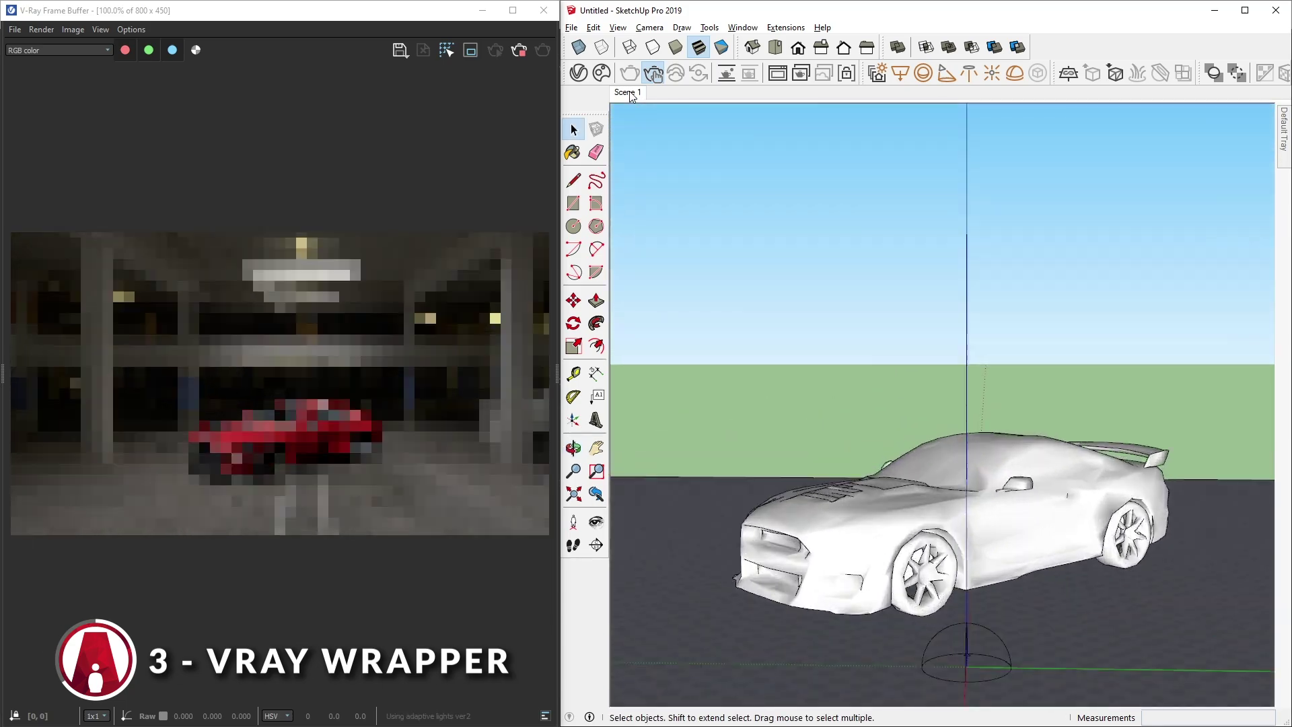
- Look around the garage, then restore the Scene 1 view
click(596, 522)
mouse_move(774, 484)
mouse_down()
mouse_move(908, 511)
mouse_move(808, 533)
mouse_move(1018, 476)
mouse_up()
click(628, 93)
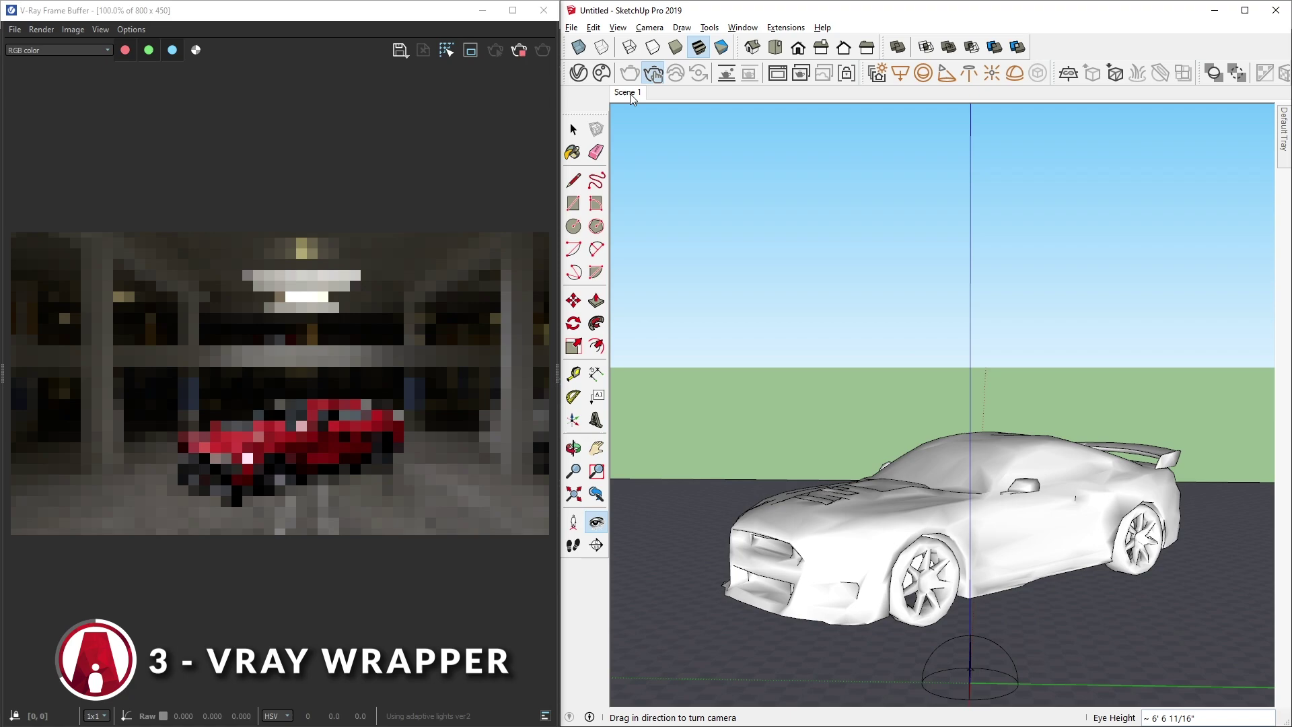
- Clear the environment background and pick a bitmap image for it
click(579, 73)
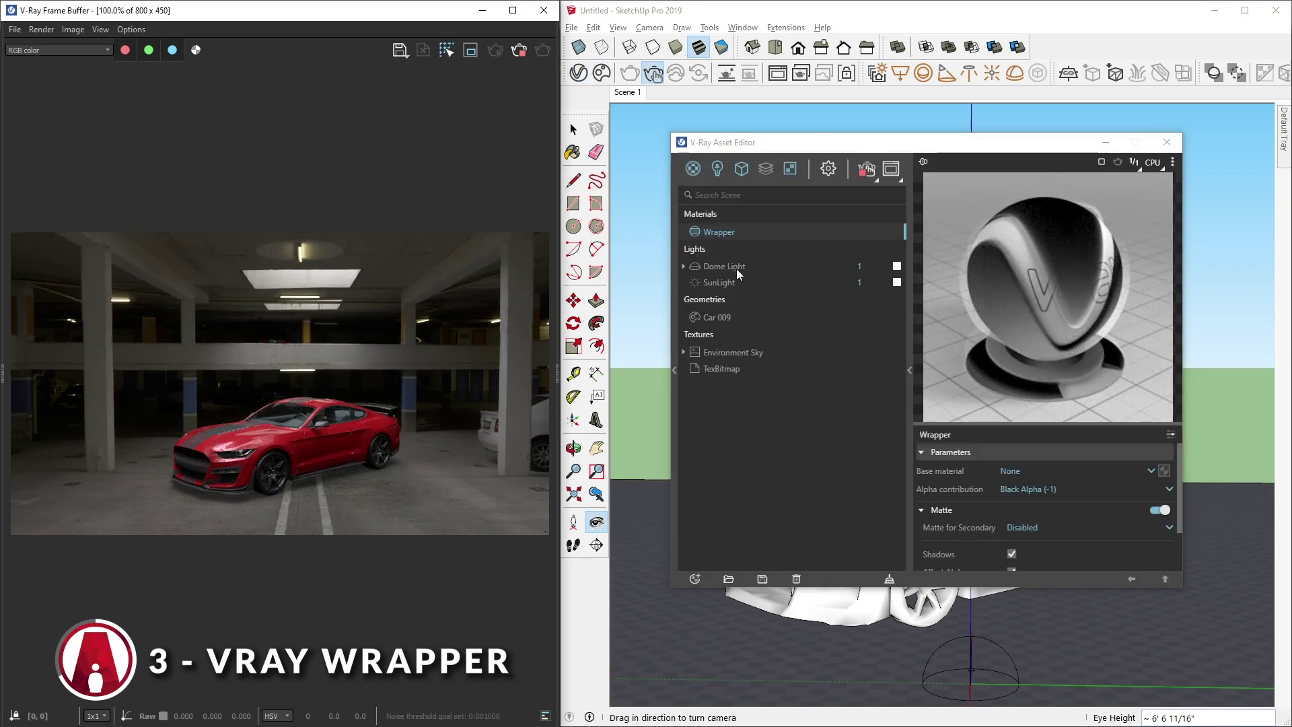
click(738, 269)
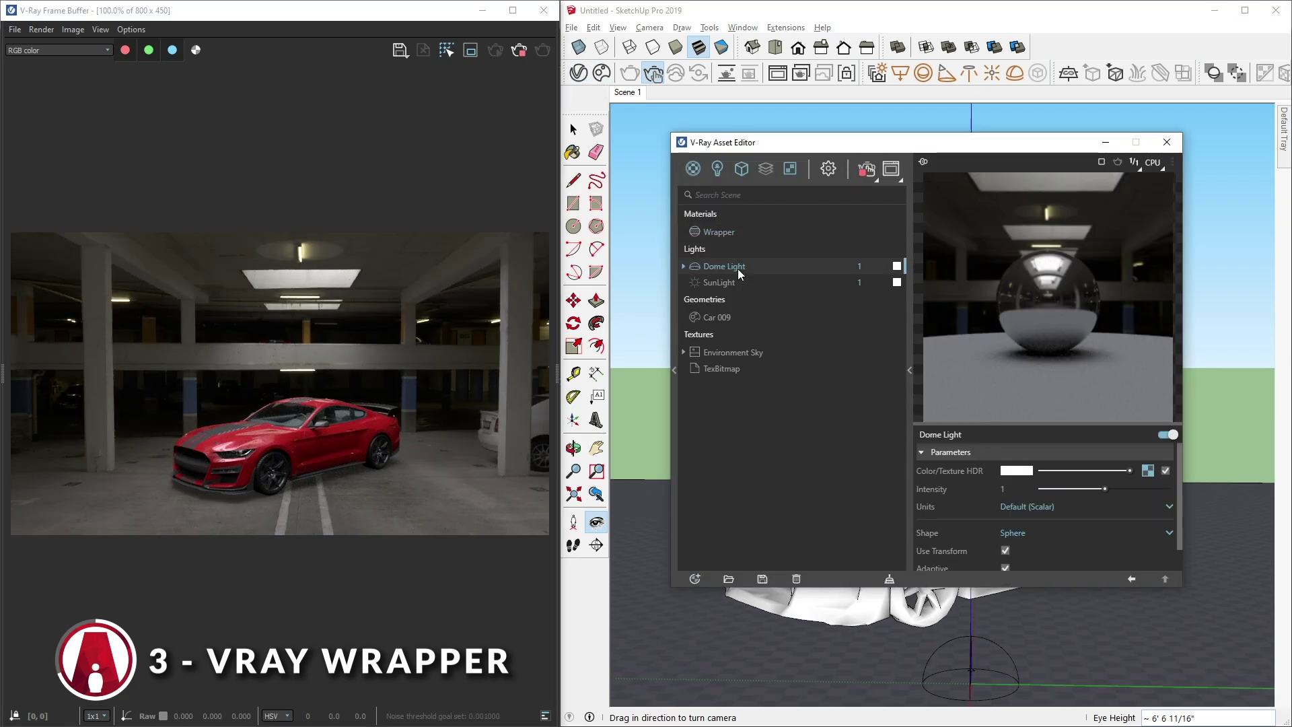
click(829, 168)
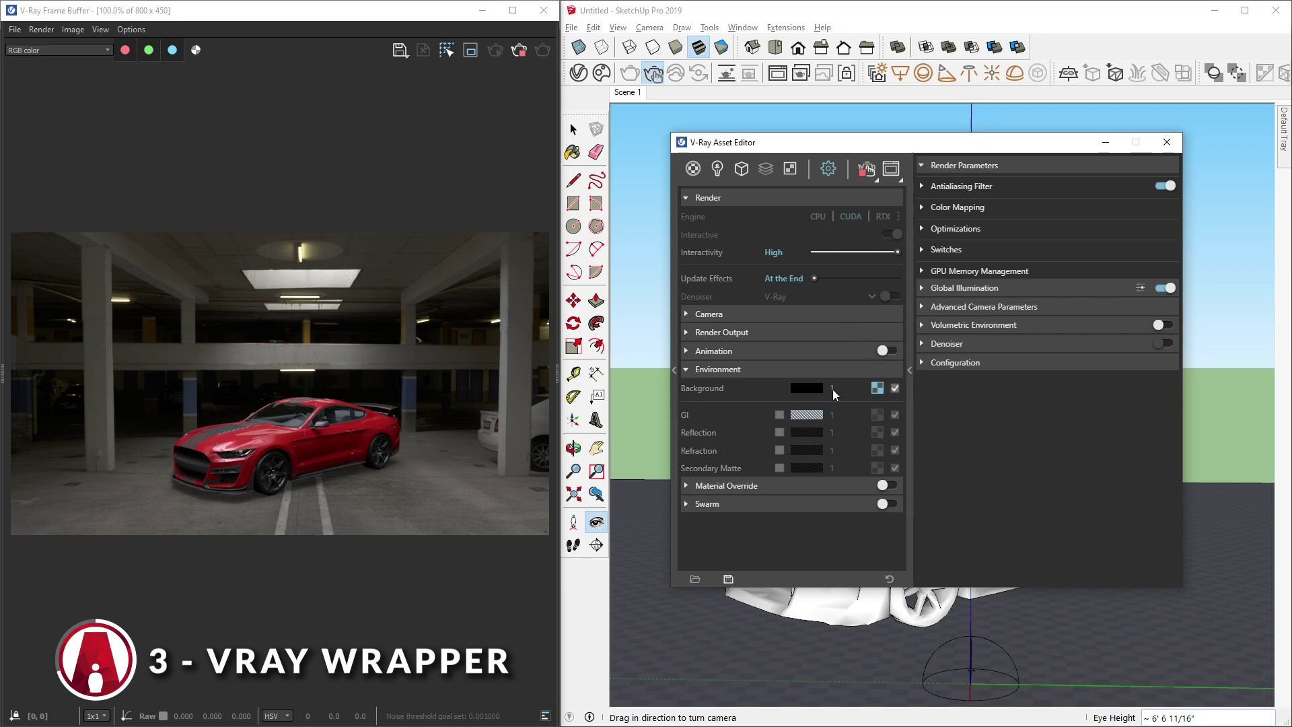
right_click(877, 391)
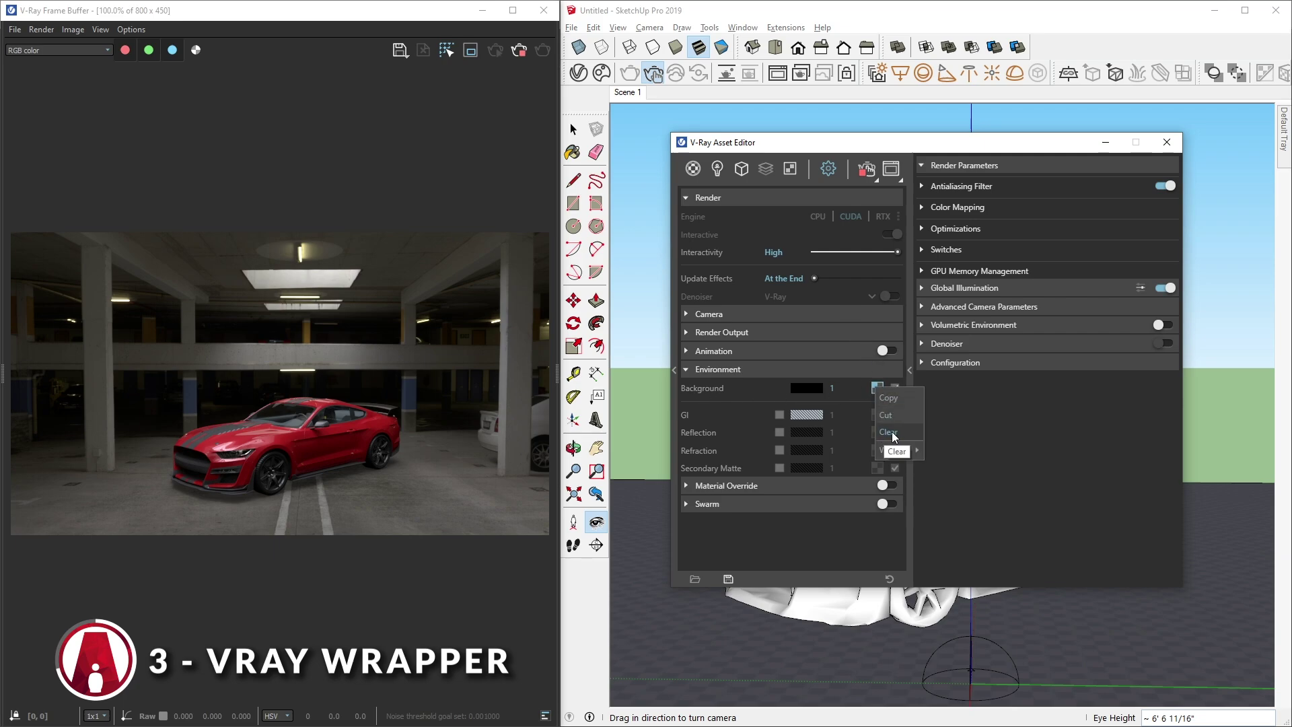
click(890, 433)
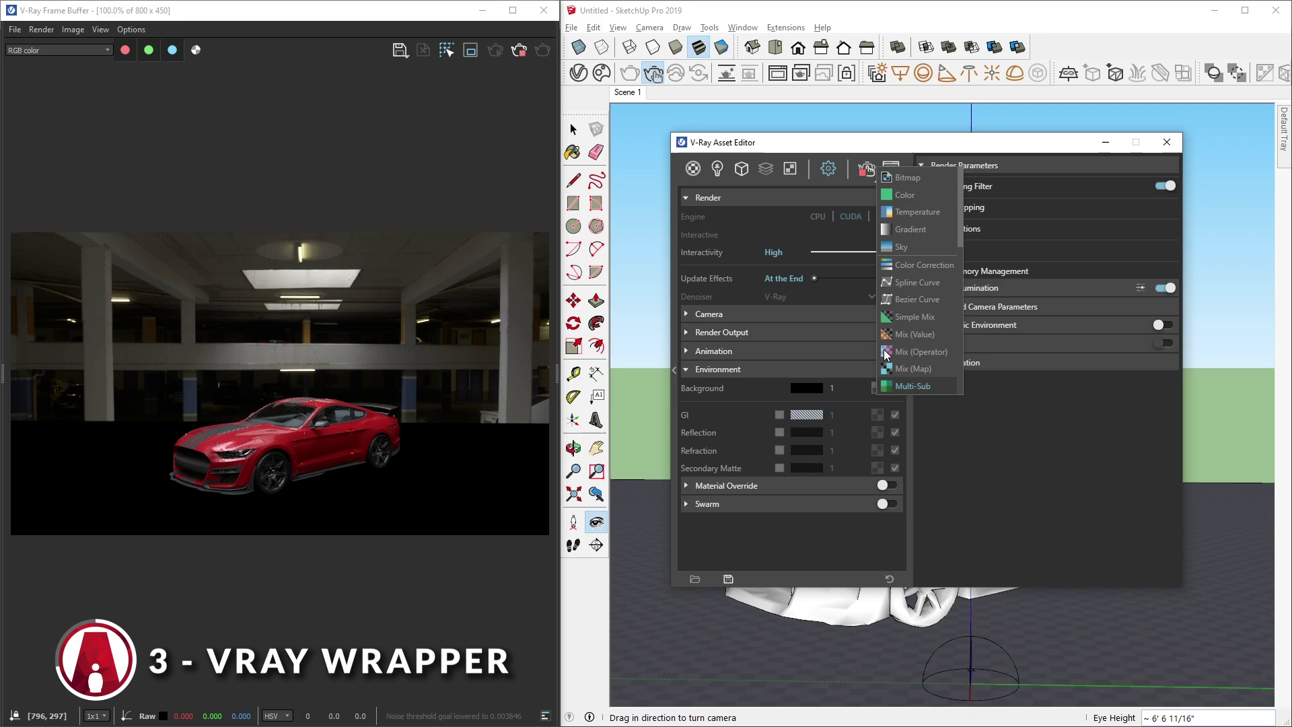
click(906, 178)
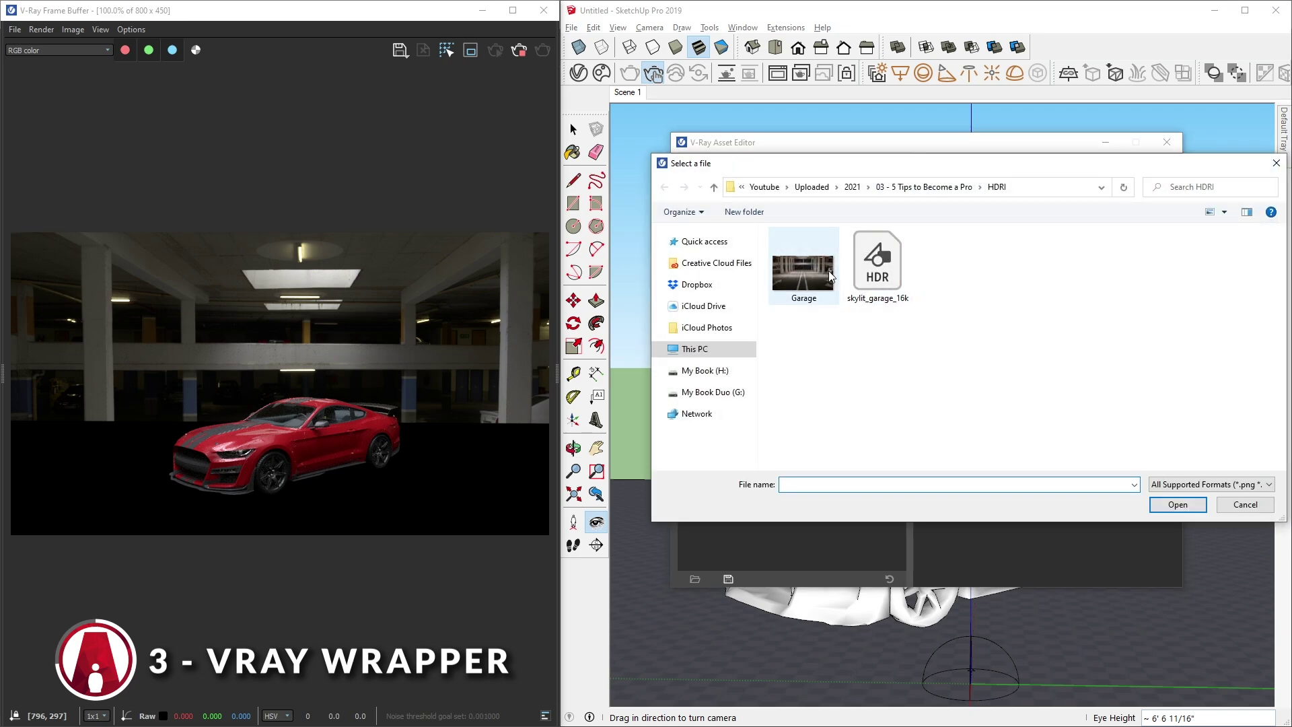
- Load the Garage photo as the background and make the Dome Light invisible
double_click(808, 276)
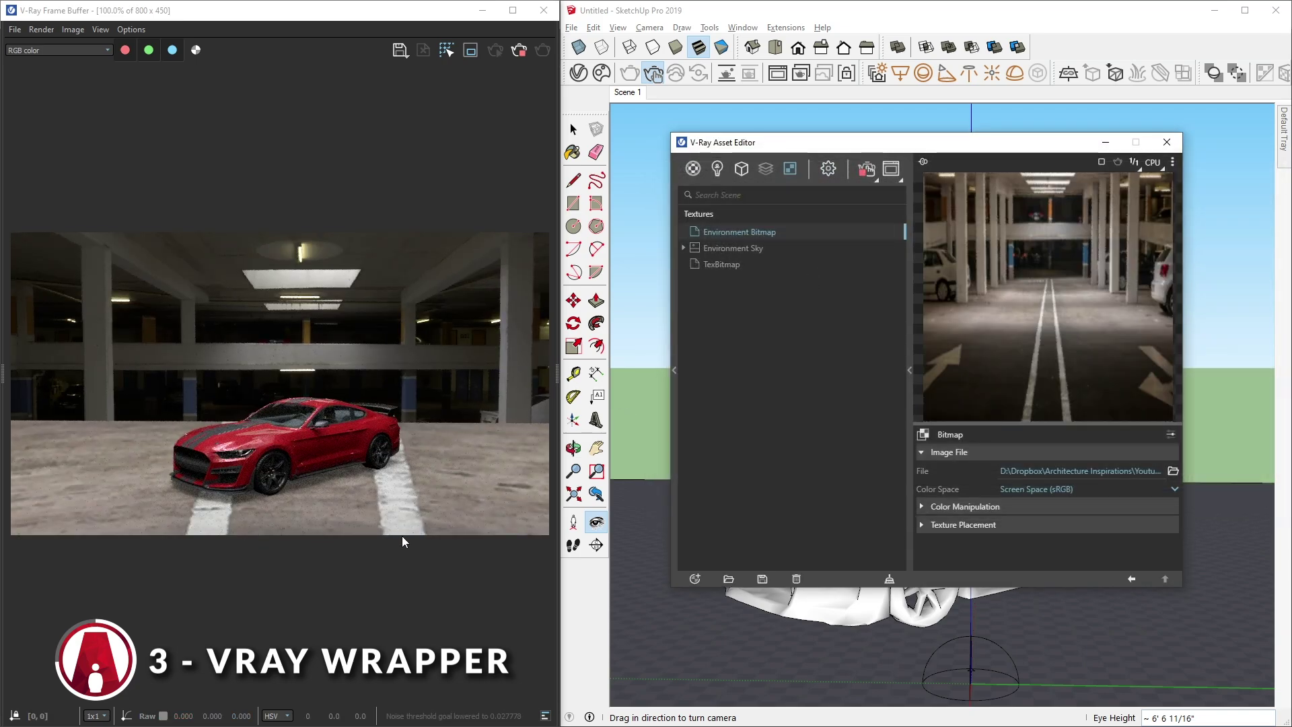
click(718, 169)
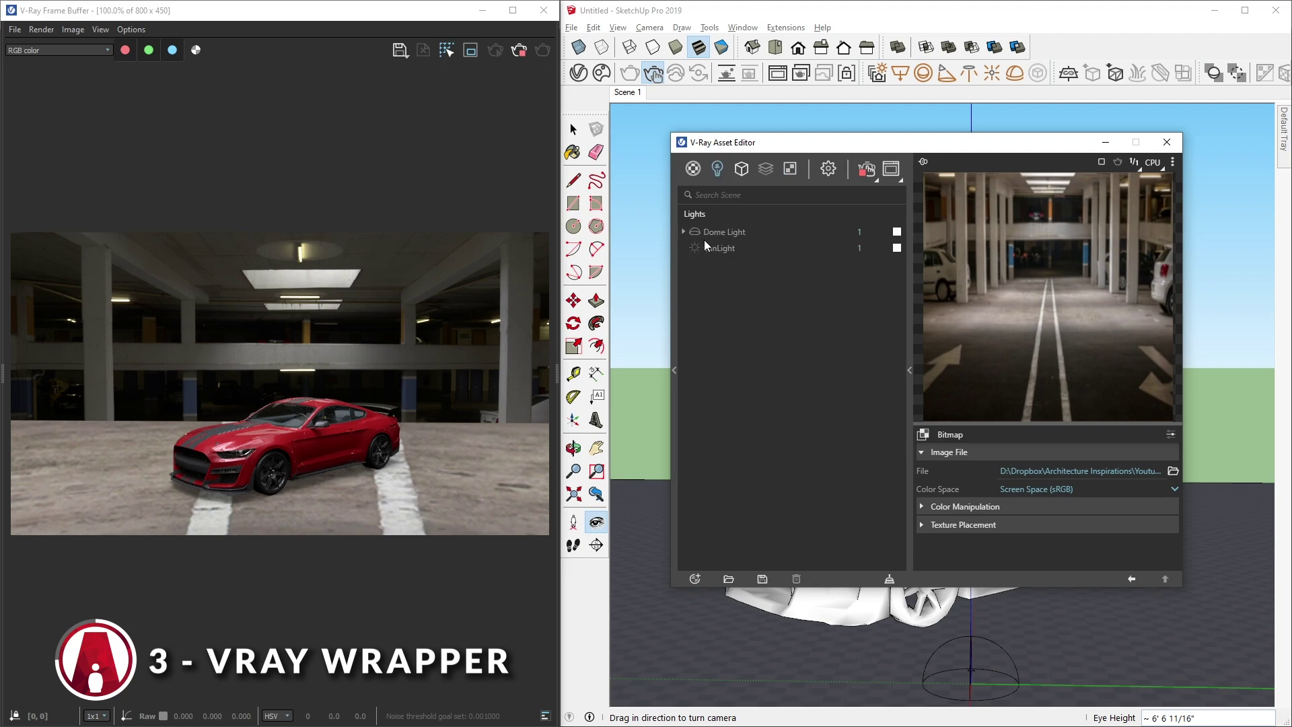
click(751, 235)
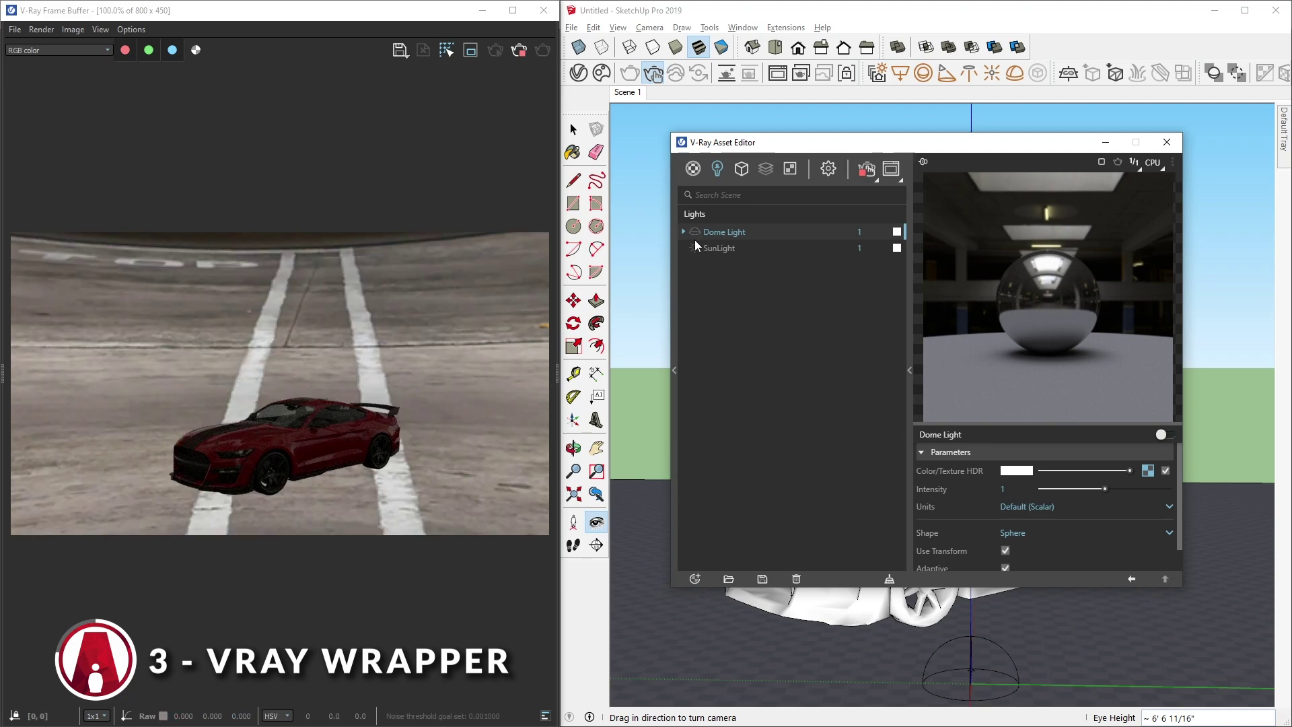
scroll(982, 539, down, 1)
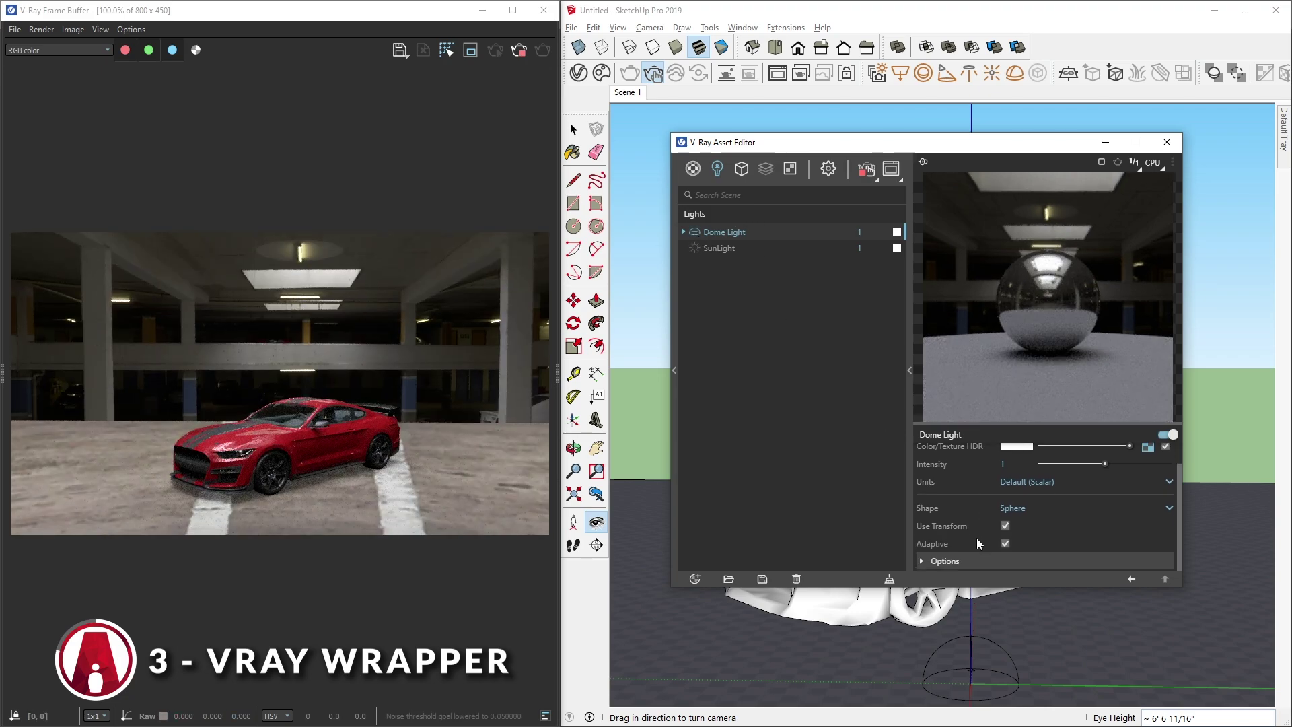
click(979, 563)
scroll(978, 543, down, 1)
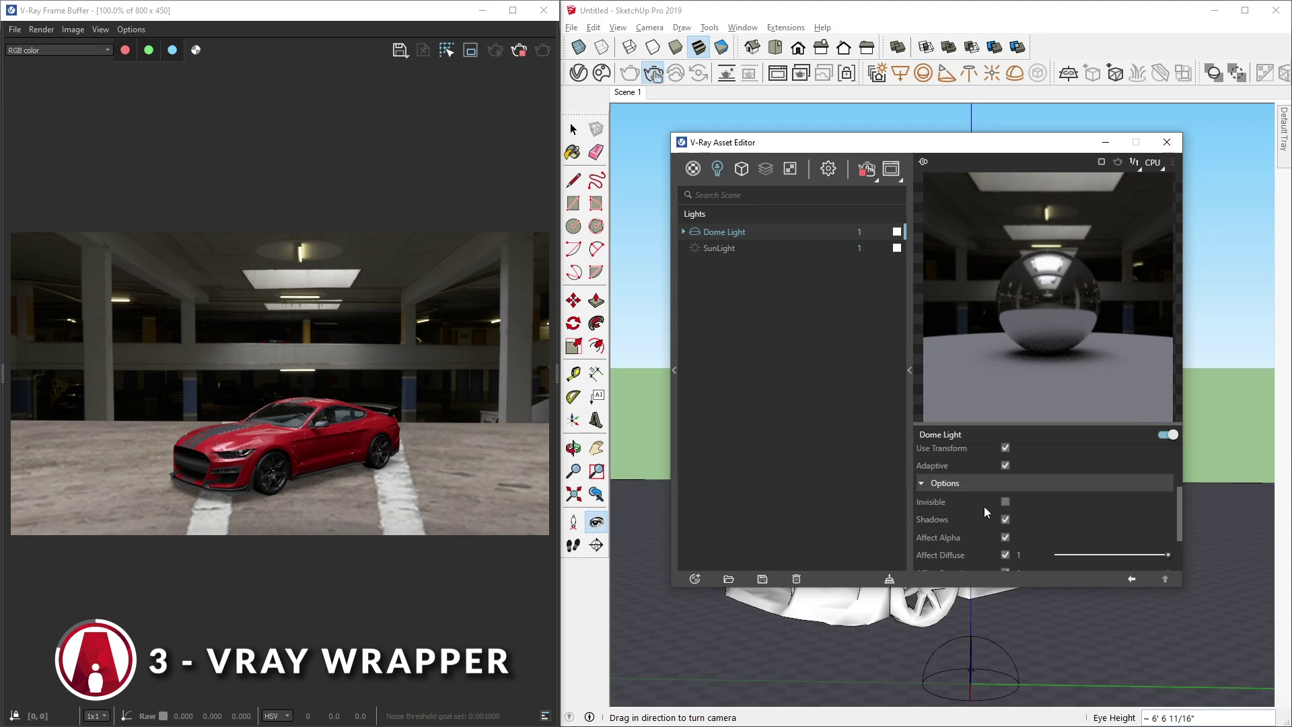
click(1005, 502)
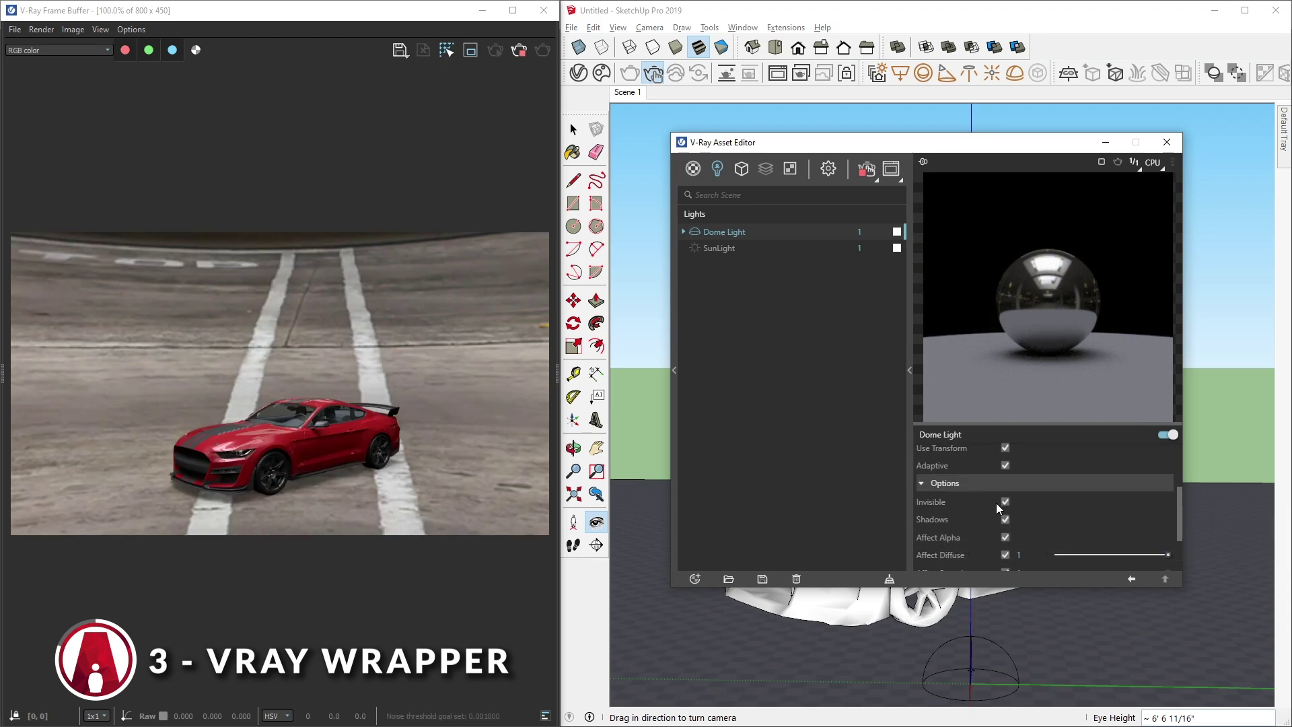
- Set the Environment background bitmap's Texture Placement mapping to Screen
click(829, 169)
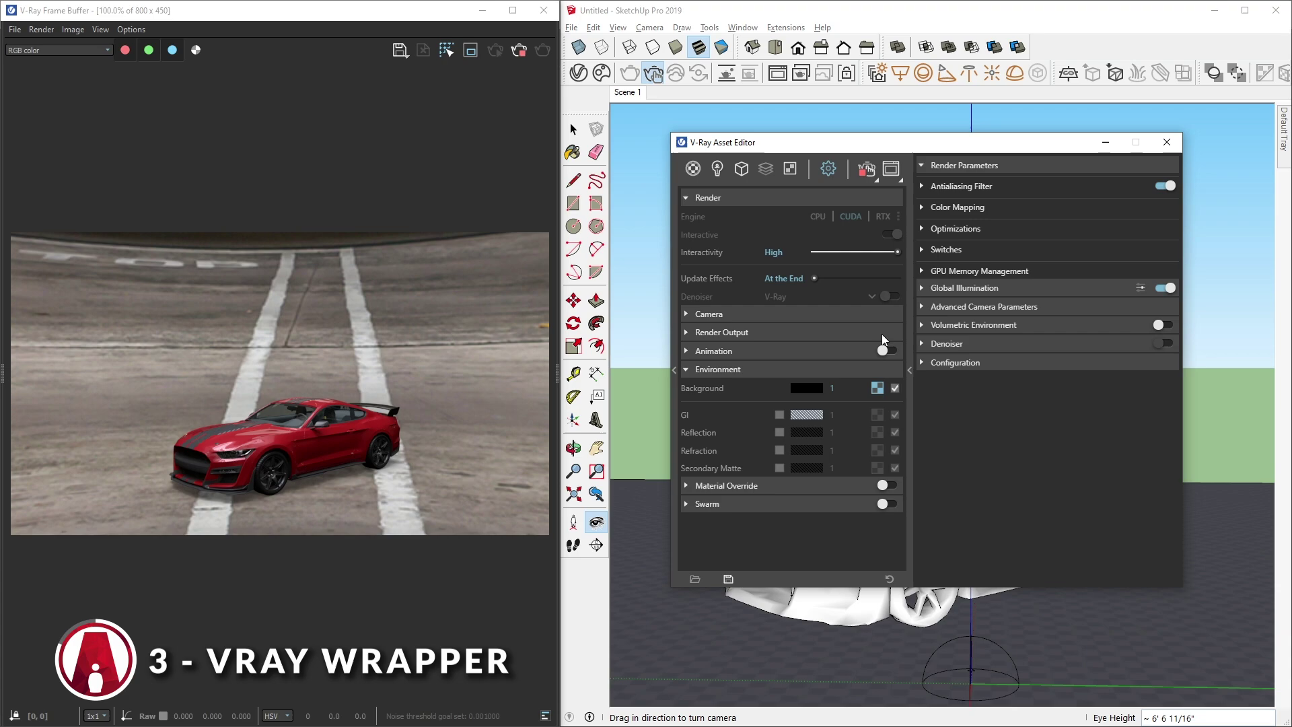
click(884, 389)
click(969, 525)
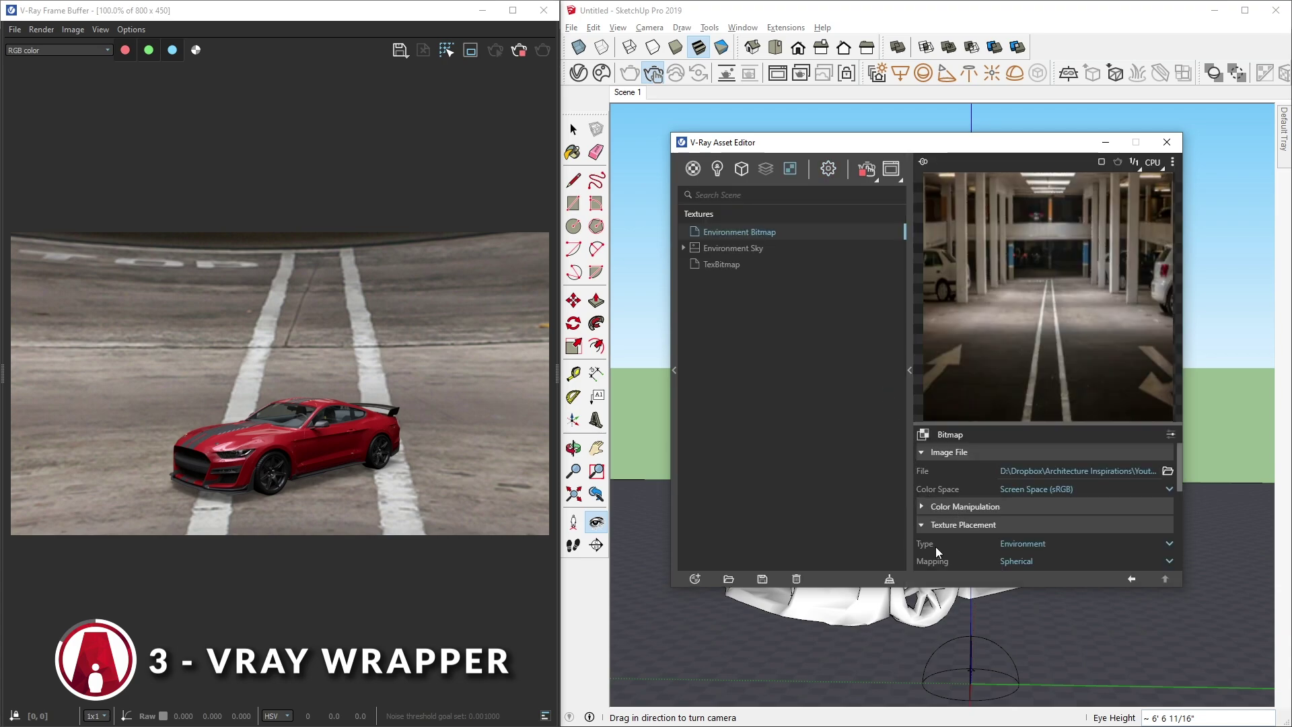
click(1019, 563)
click(1020, 547)
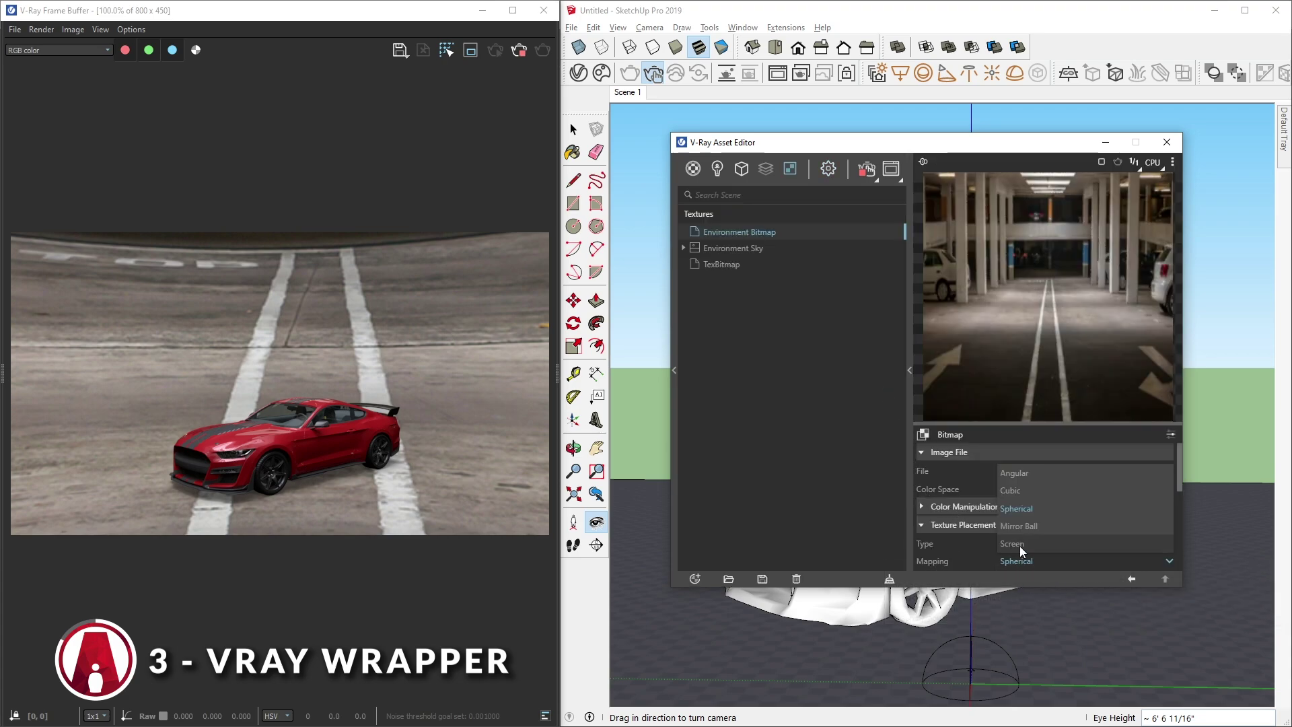
click(357, 422)
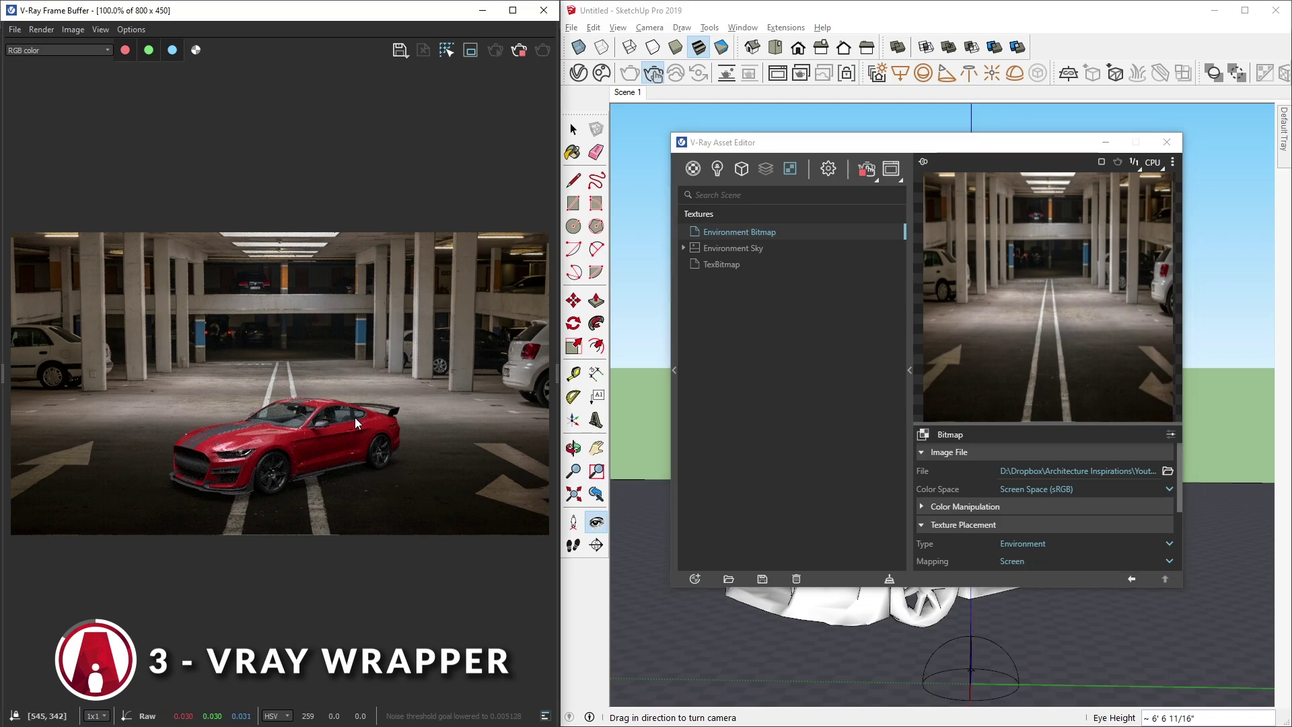
- Close the Asset Editor and move the red car to a new spot
click(1168, 142)
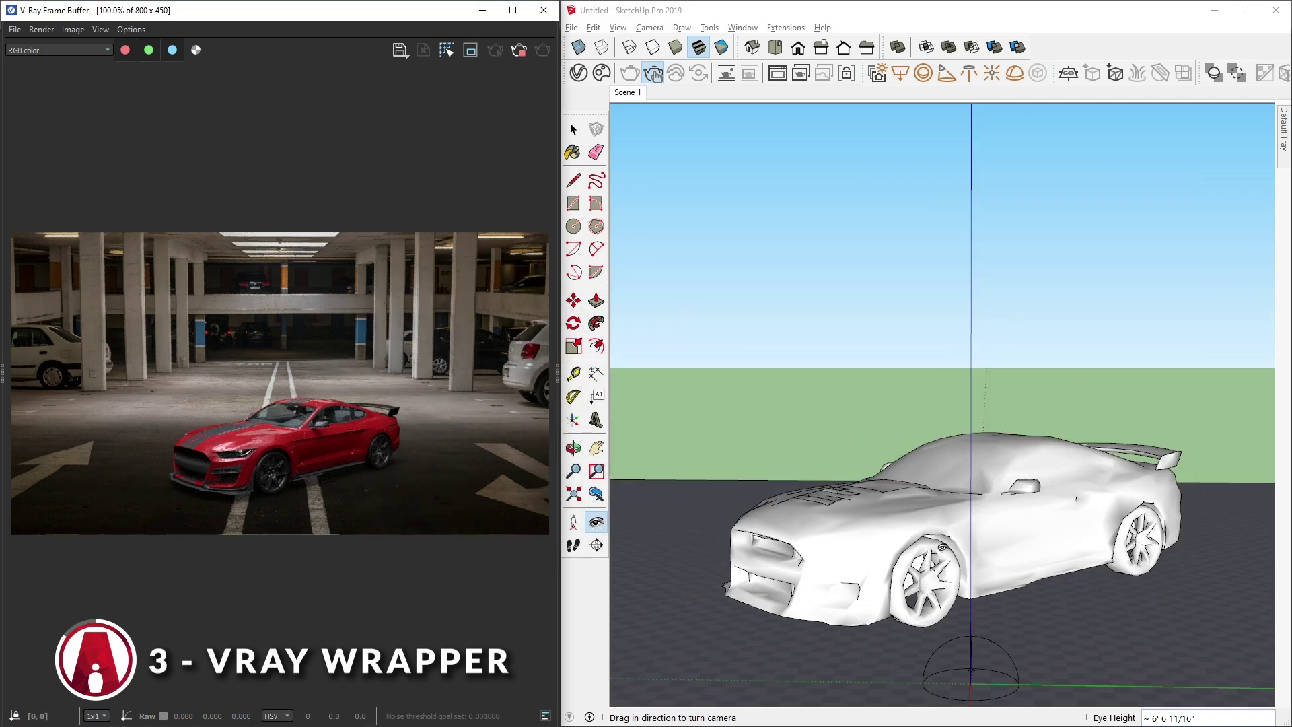
key(m)
middle_drag(1062, 471, 1037, 541)
scroll(1037, 542, down, 3)
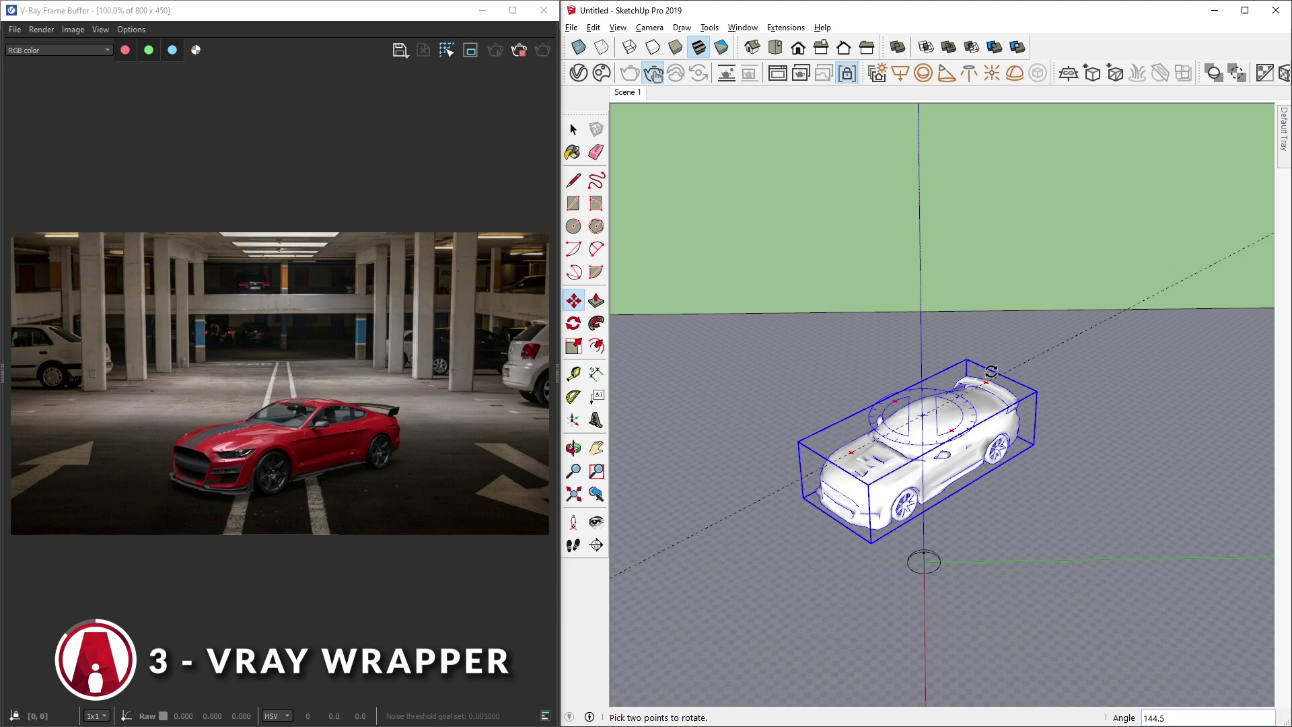
scroll(1037, 542, up, 2)
click(1038, 542)
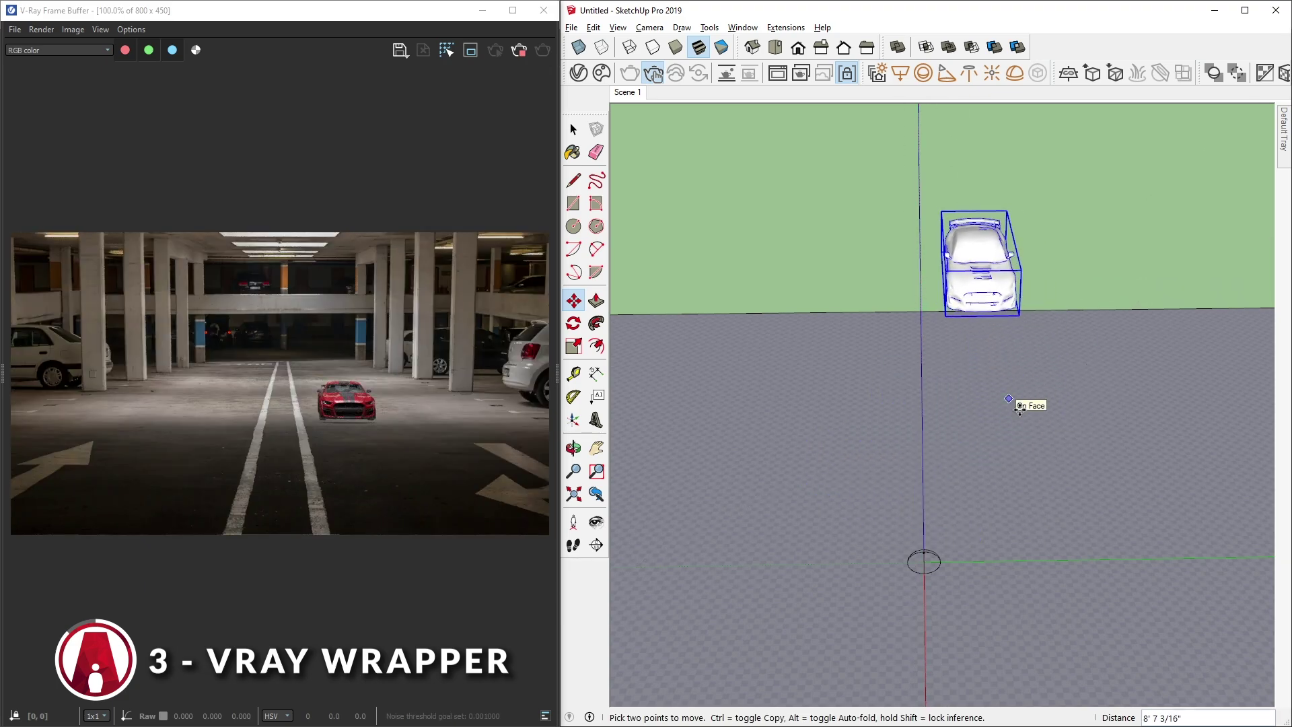
click(1043, 546)
key(space)
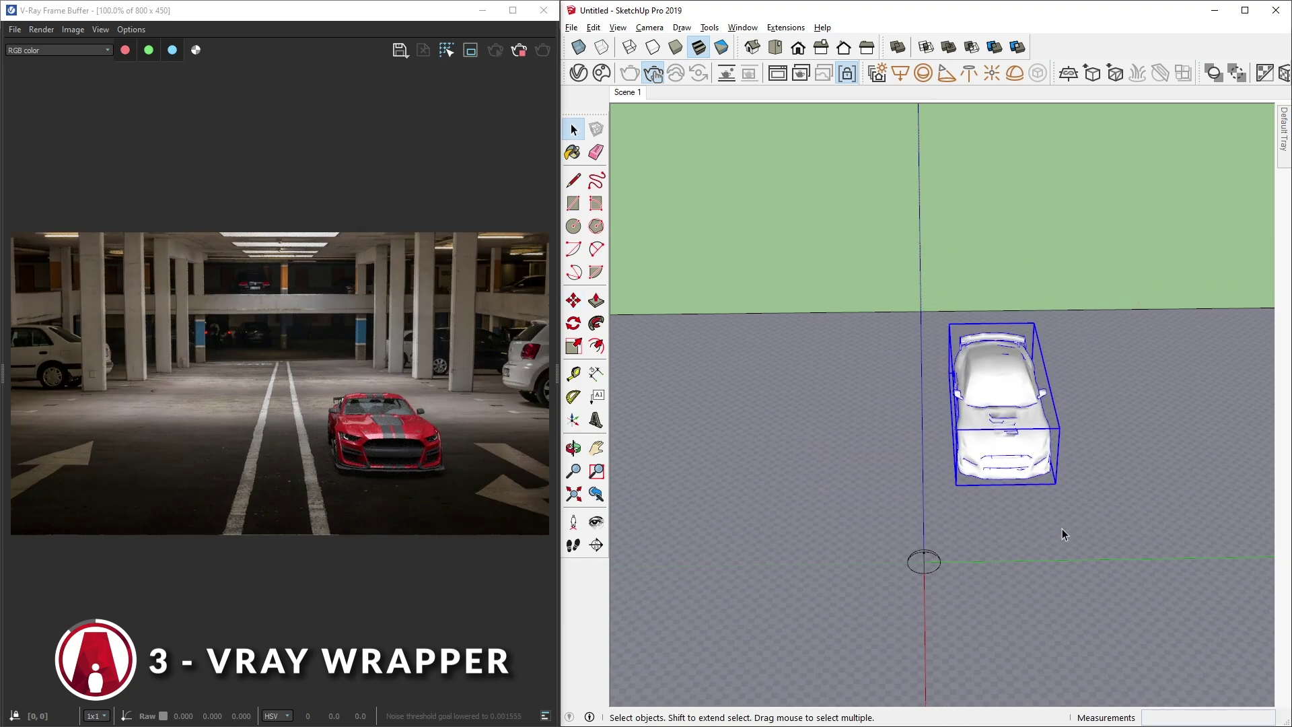
- Narrow the camera's field of view with the Zoom tool
mouse_move(1061, 534)
middle_down()
mouse_move(1039, 265)
mouse_move(1119, 478)
middle_up()
scroll(1114, 480, up, 3)
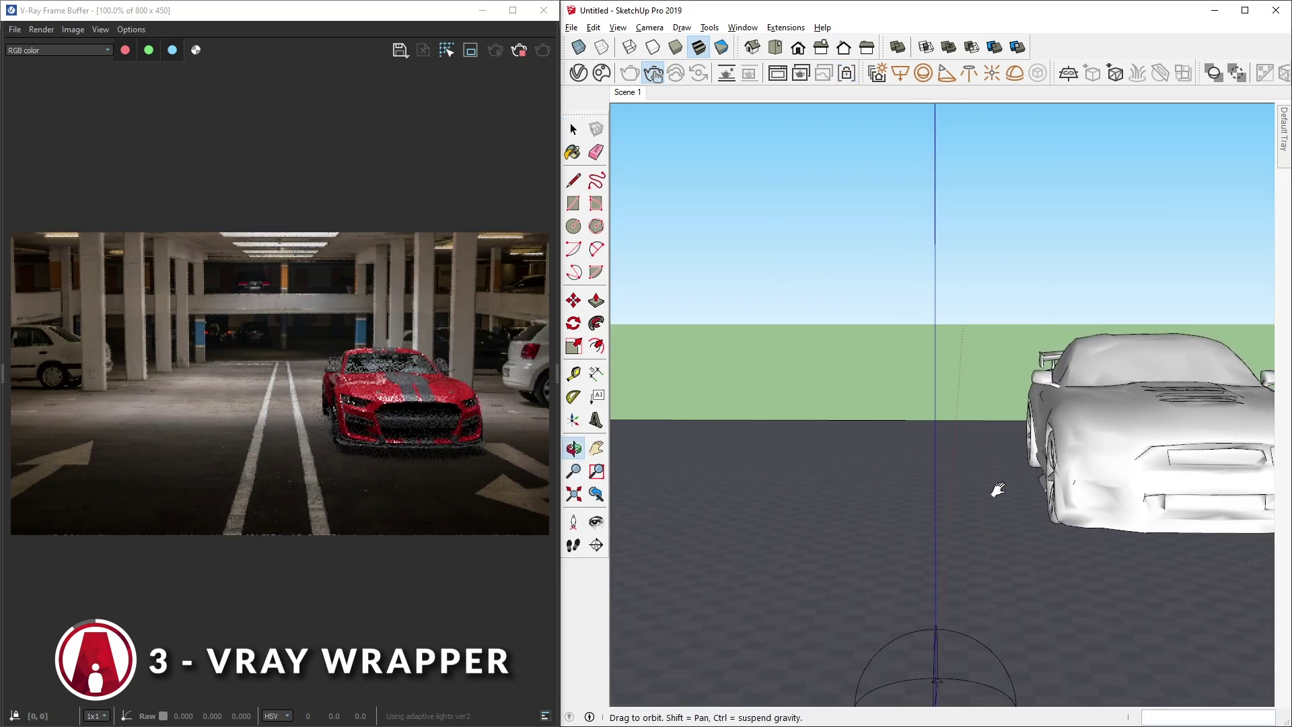
key(z)
scroll(994, 487, down, 3)
shift+drag(1024, 496, 709, 162)
- Import a grey sedan from Chaos Cosmos vehicles and place it beside the red car
click(602, 73)
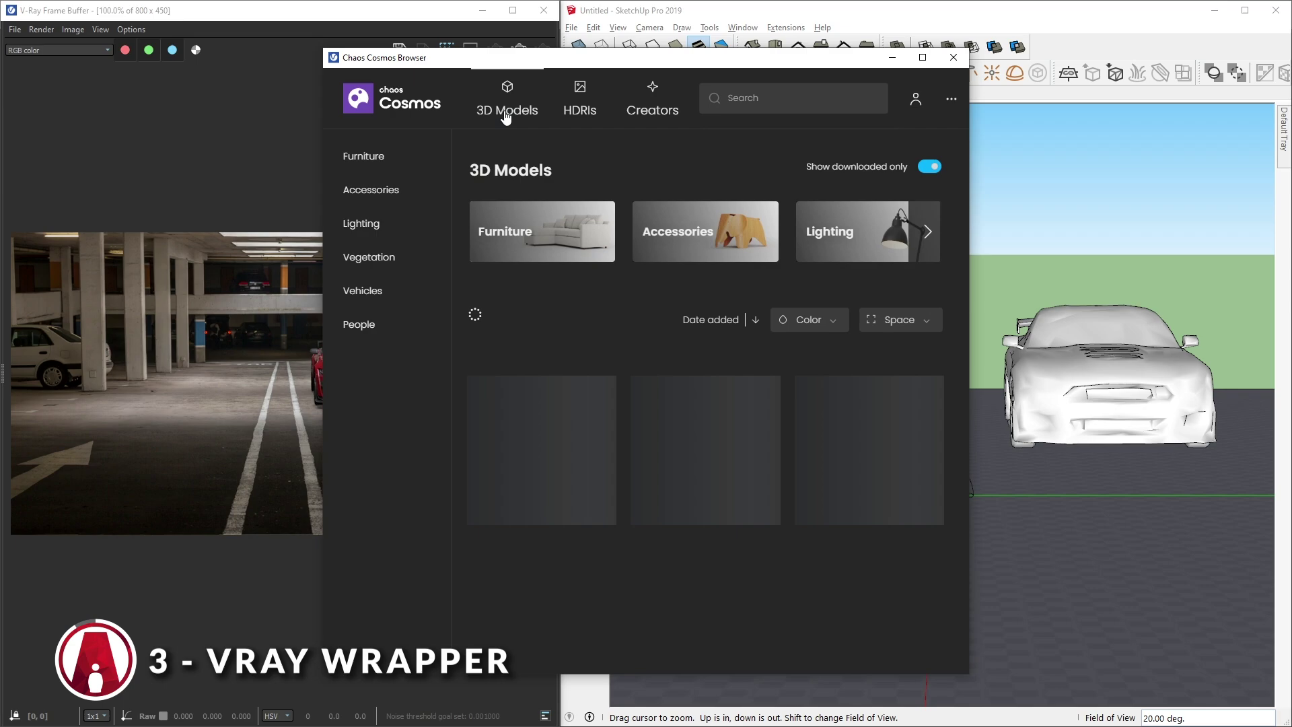
click(362, 290)
scroll(652, 313, down, 8)
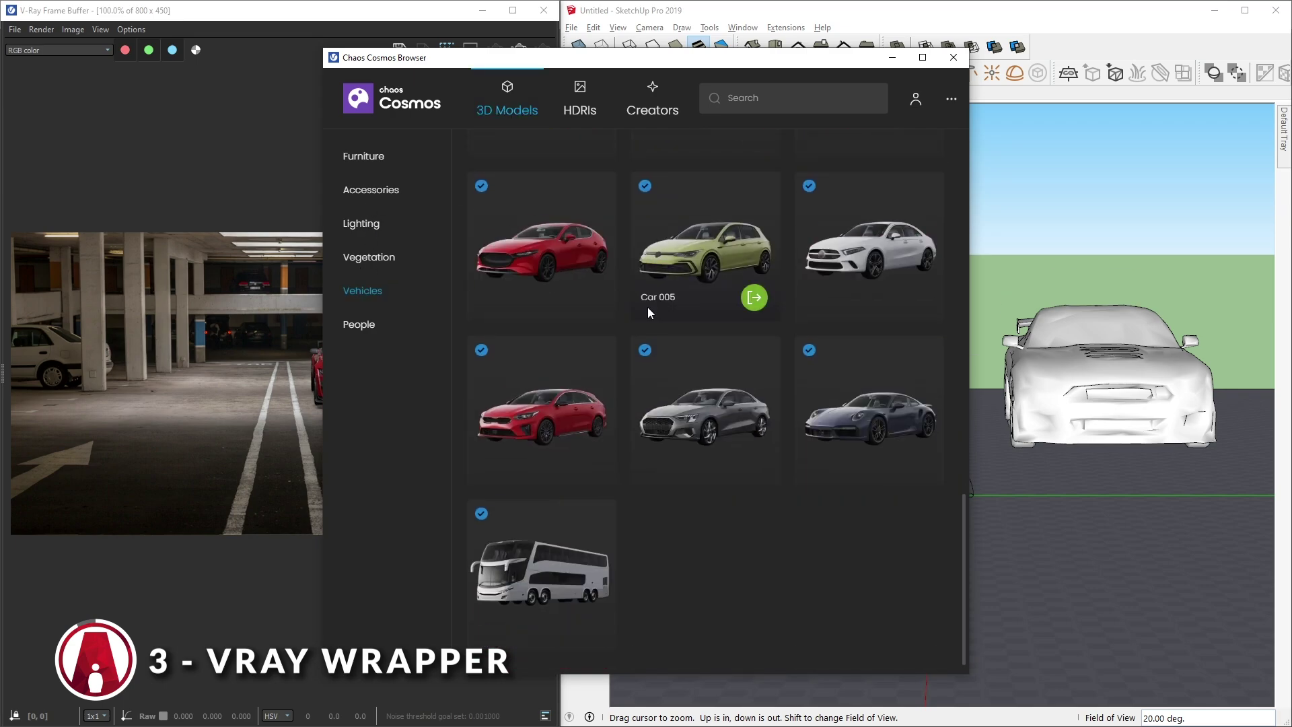
click(754, 461)
click(785, 462)
- Rotate the sedan about 90 degrees and move it into position
key(q)
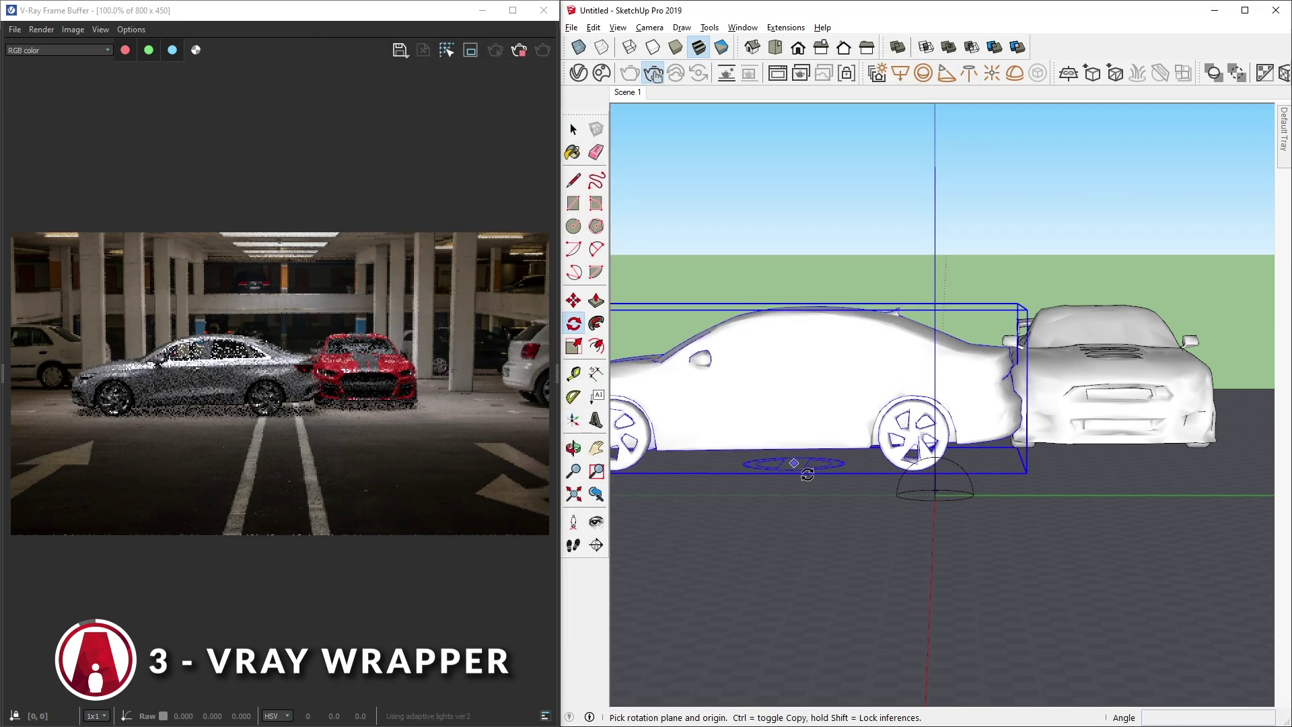
click(934, 497)
click(973, 497)
click(777, 508)
key(m)
click(888, 548)
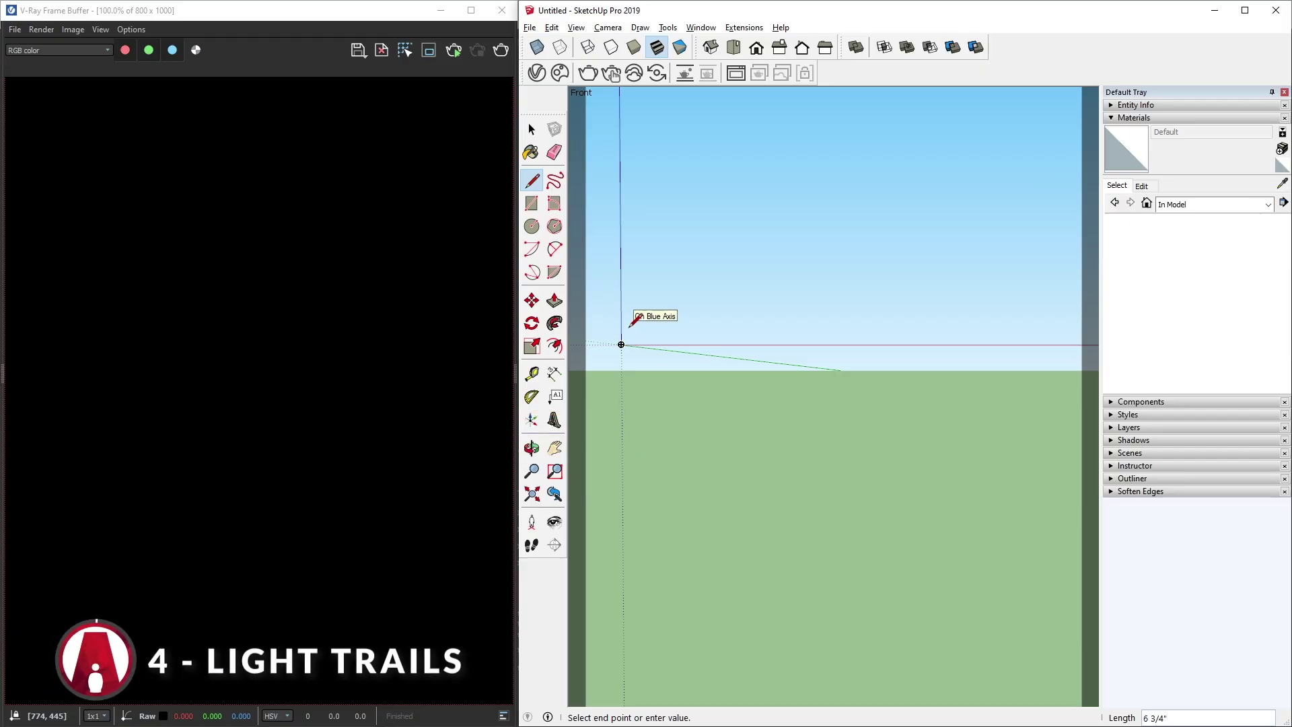
- Draw a 6" by 7' rectangular face, then show the V-Ray scene assets
key(Return)
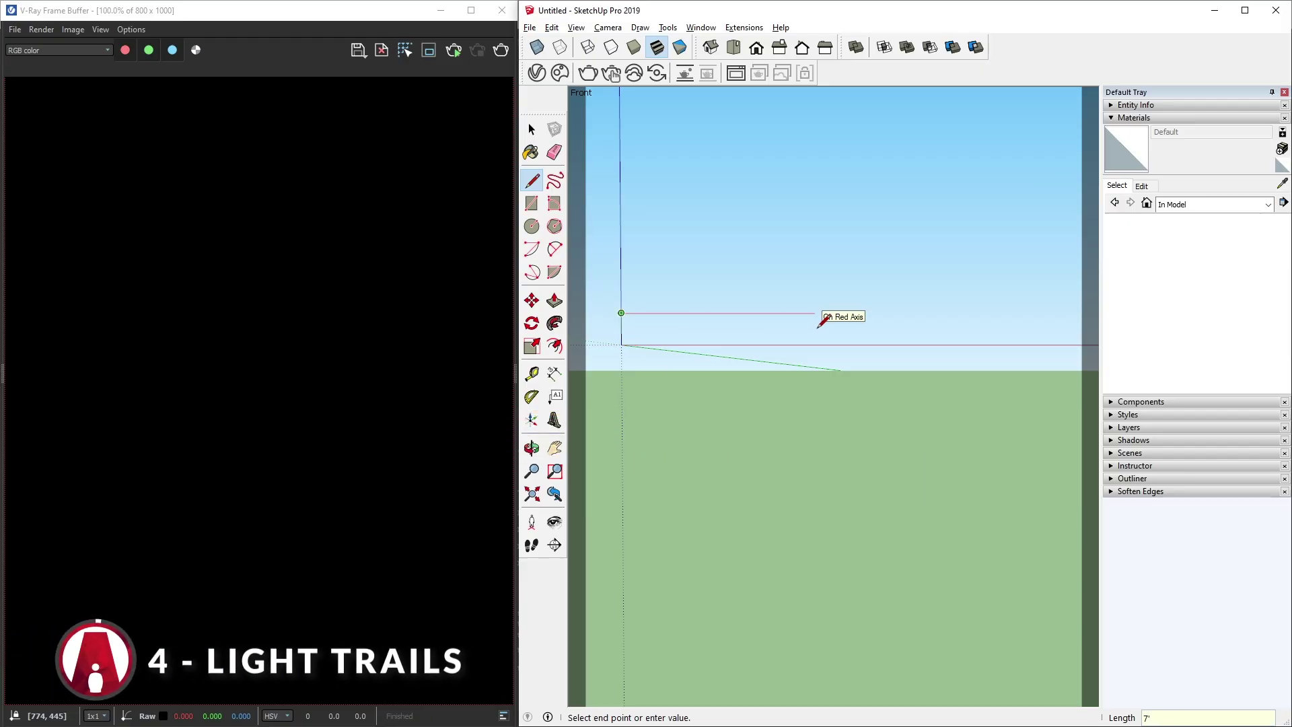
key(Return)
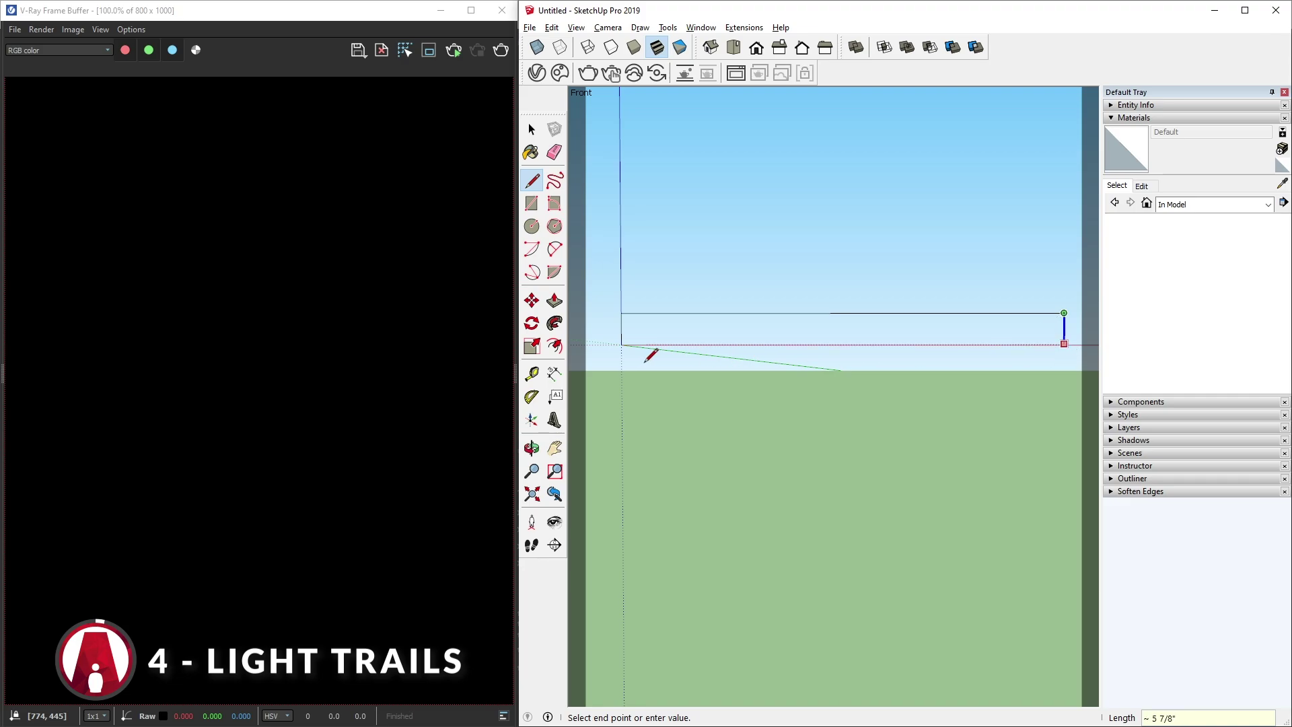
click(630, 362)
key(space)
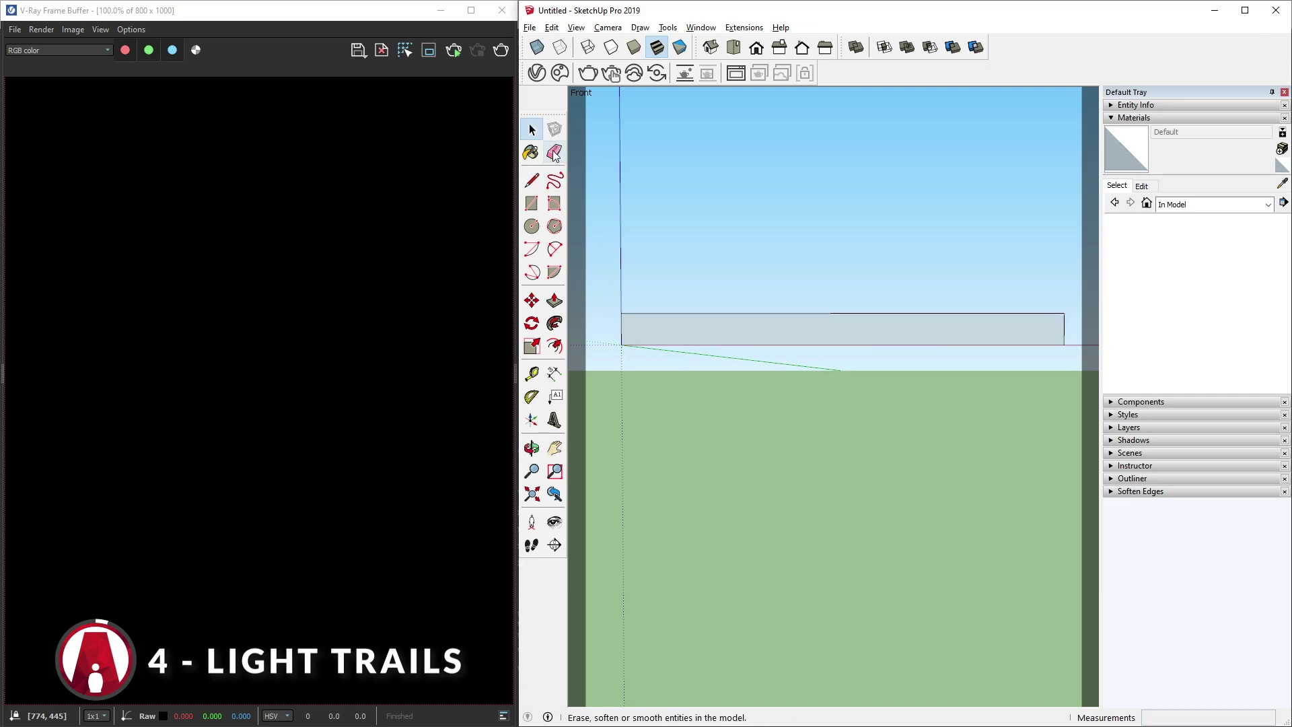
click(536, 73)
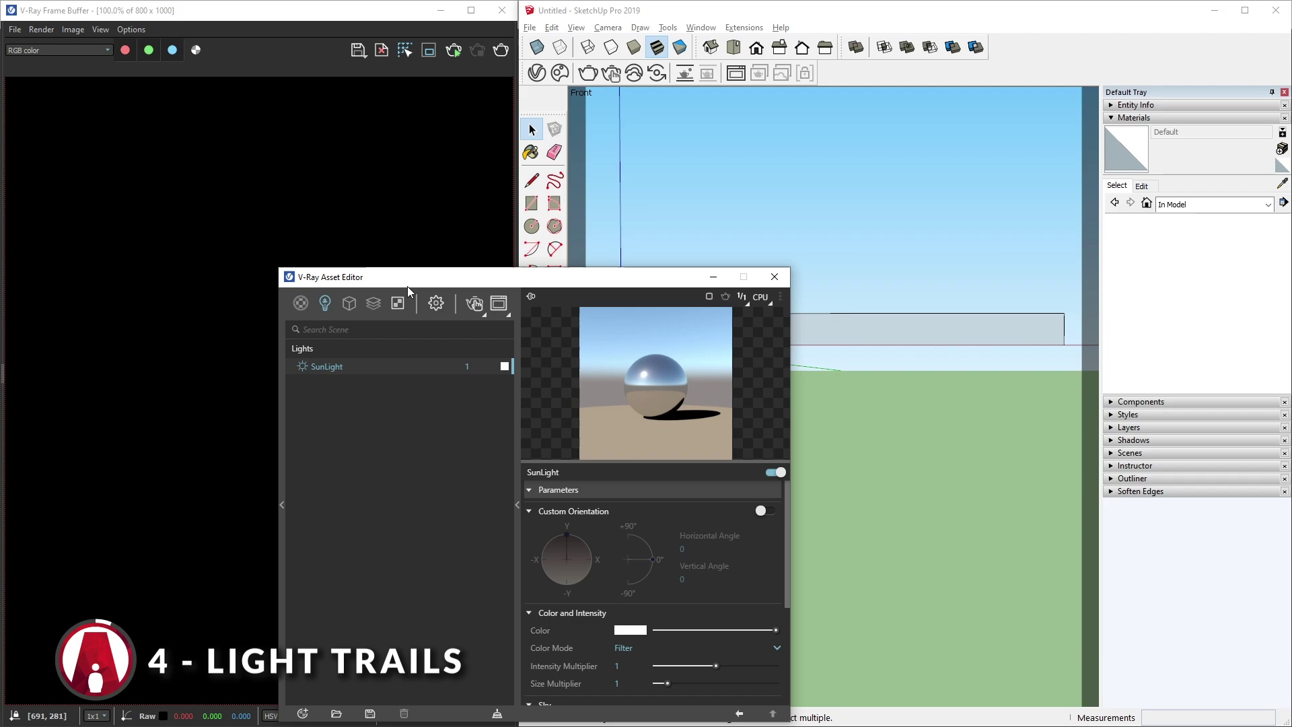
- Create a new Emissive material with a Gradient texture on its colour
click(304, 305)
click(333, 347)
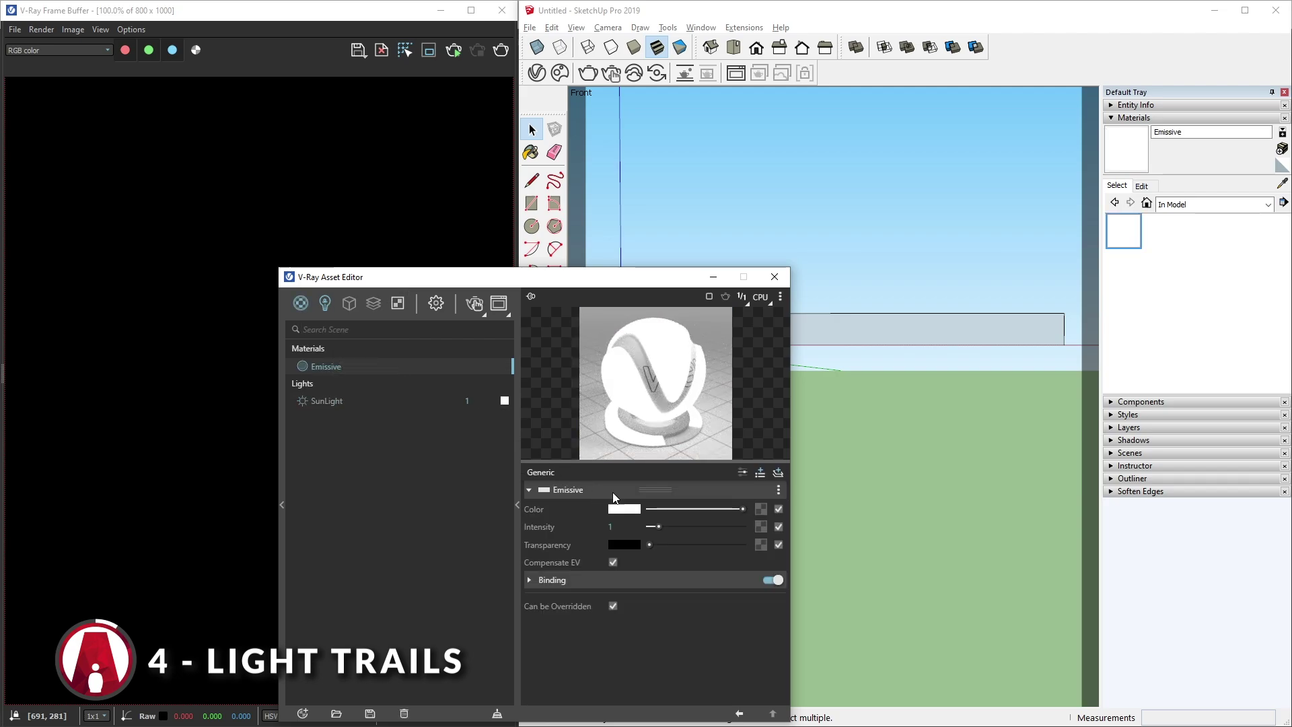
click(760, 509)
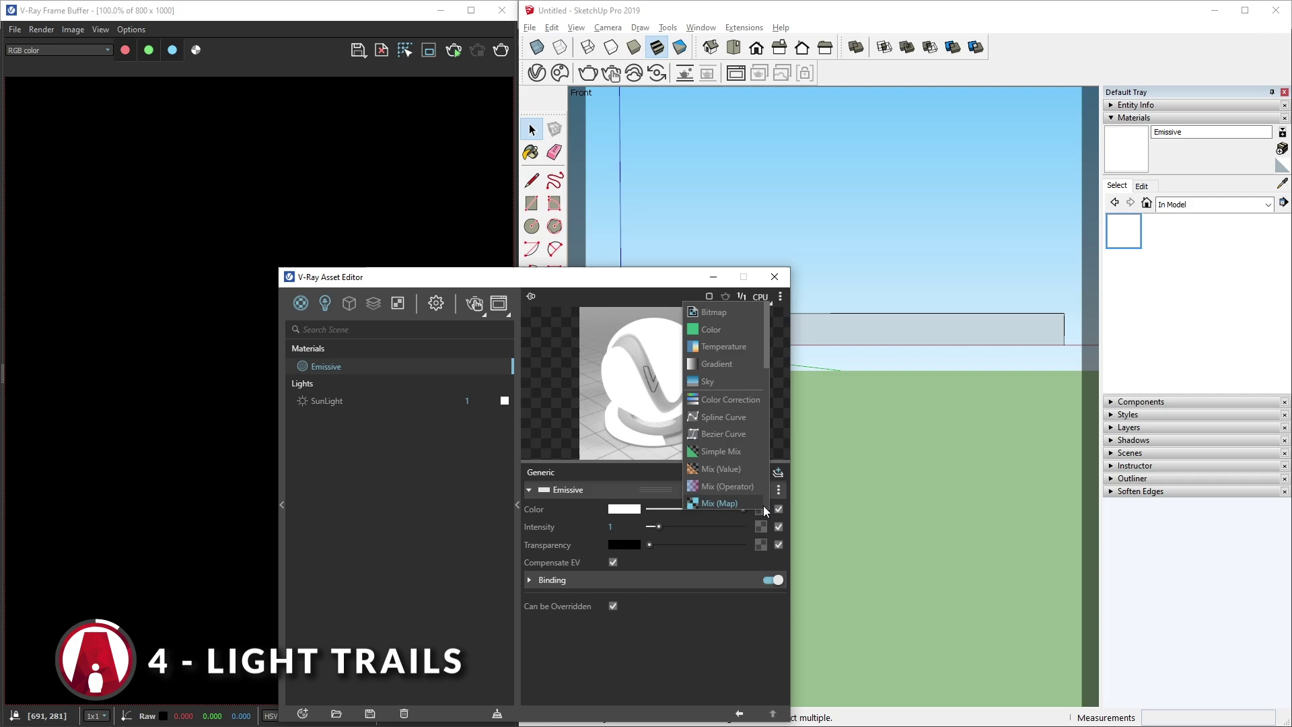
click(745, 366)
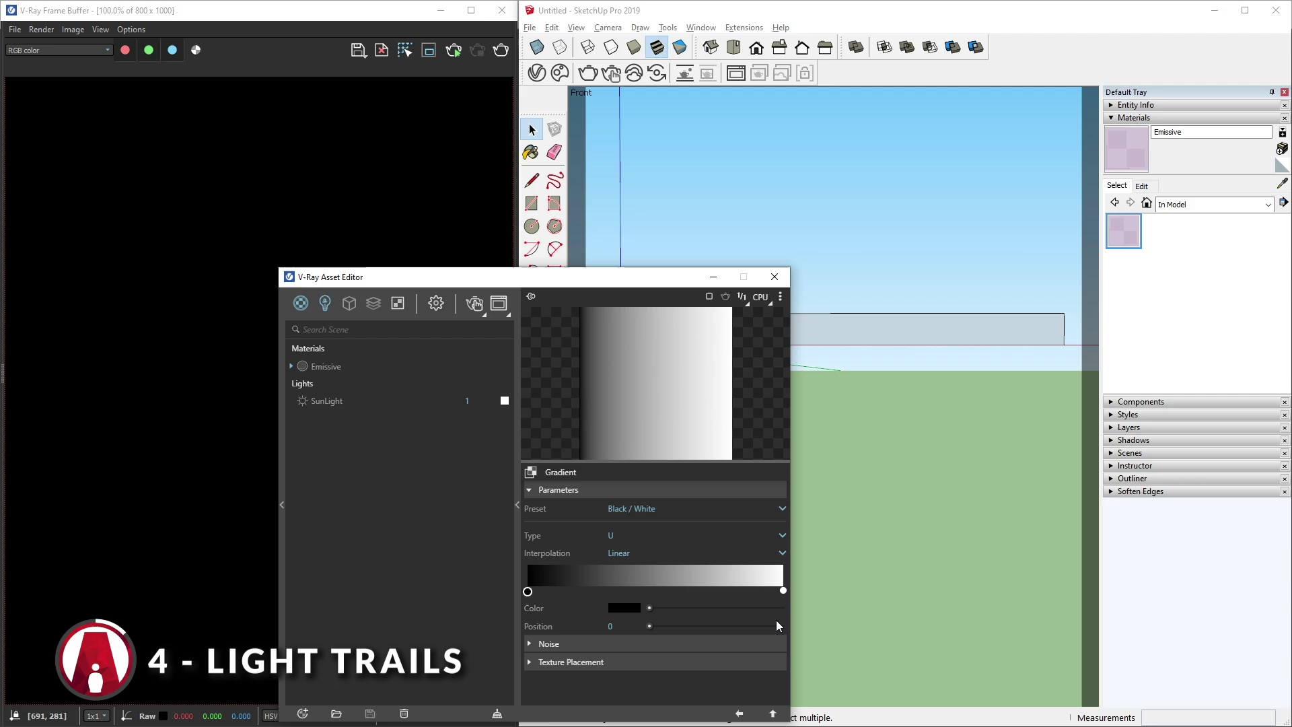
- Add a middle gradient stop at 0.5
click(783, 591)
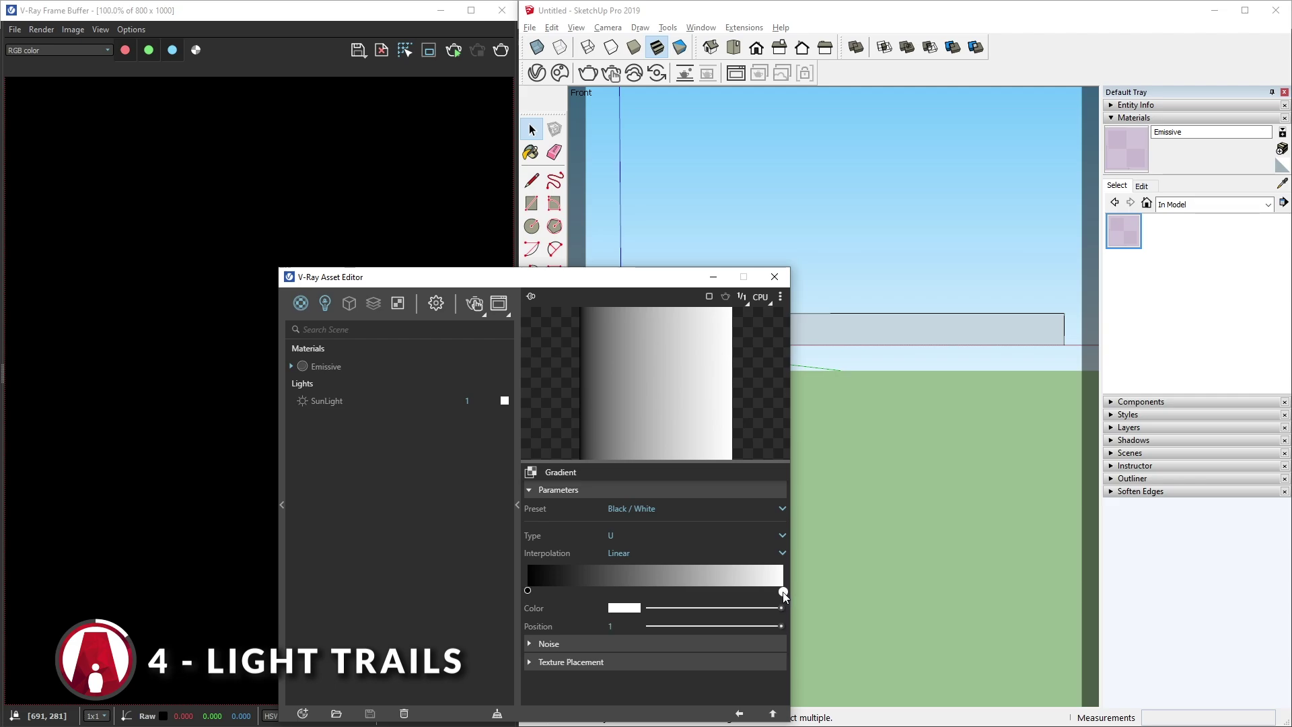
click(528, 591)
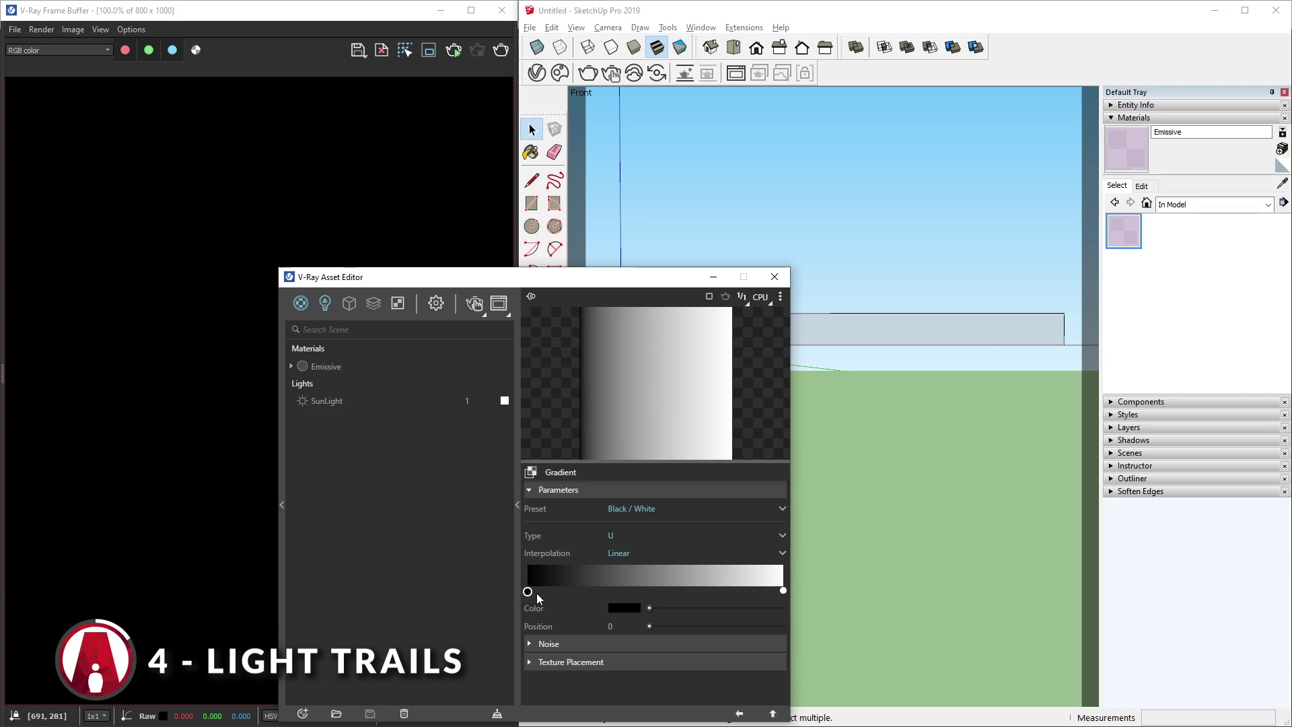
click(657, 591)
mouse_move(657, 590)
mouse_down()
mouse_move(672, 590)
mouse_move(620, 590)
mouse_move(659, 590)
mouse_up()
click(527, 590)
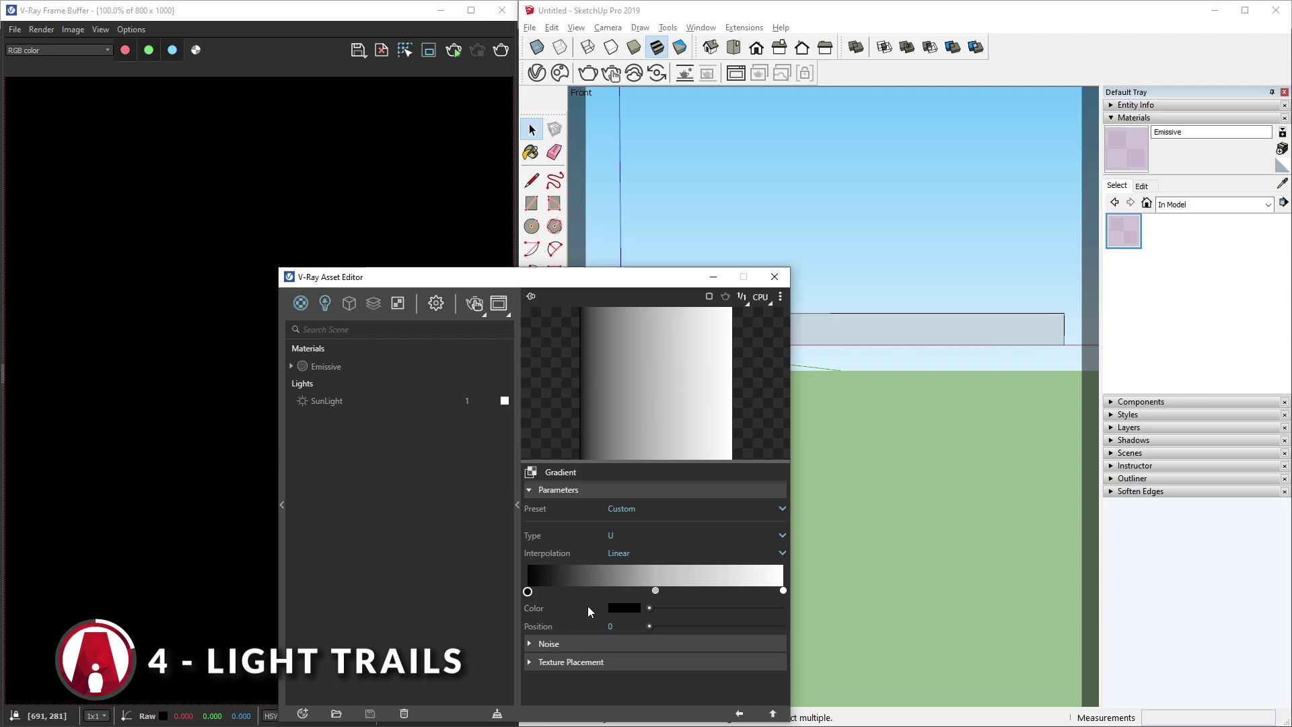
- Colour both gradient end stops red and the middle stop orange-yellow
click(621, 609)
click(468, 164)
click(512, 76)
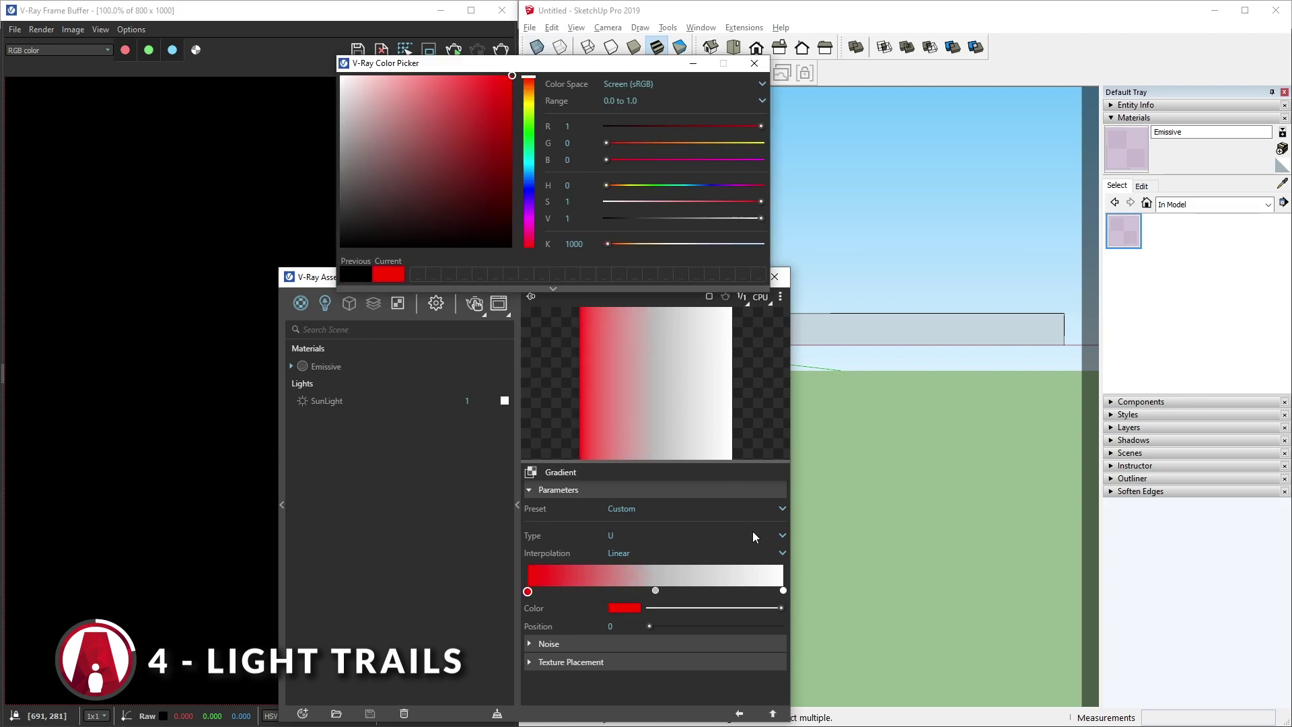
click(785, 591)
click(512, 75)
click(655, 591)
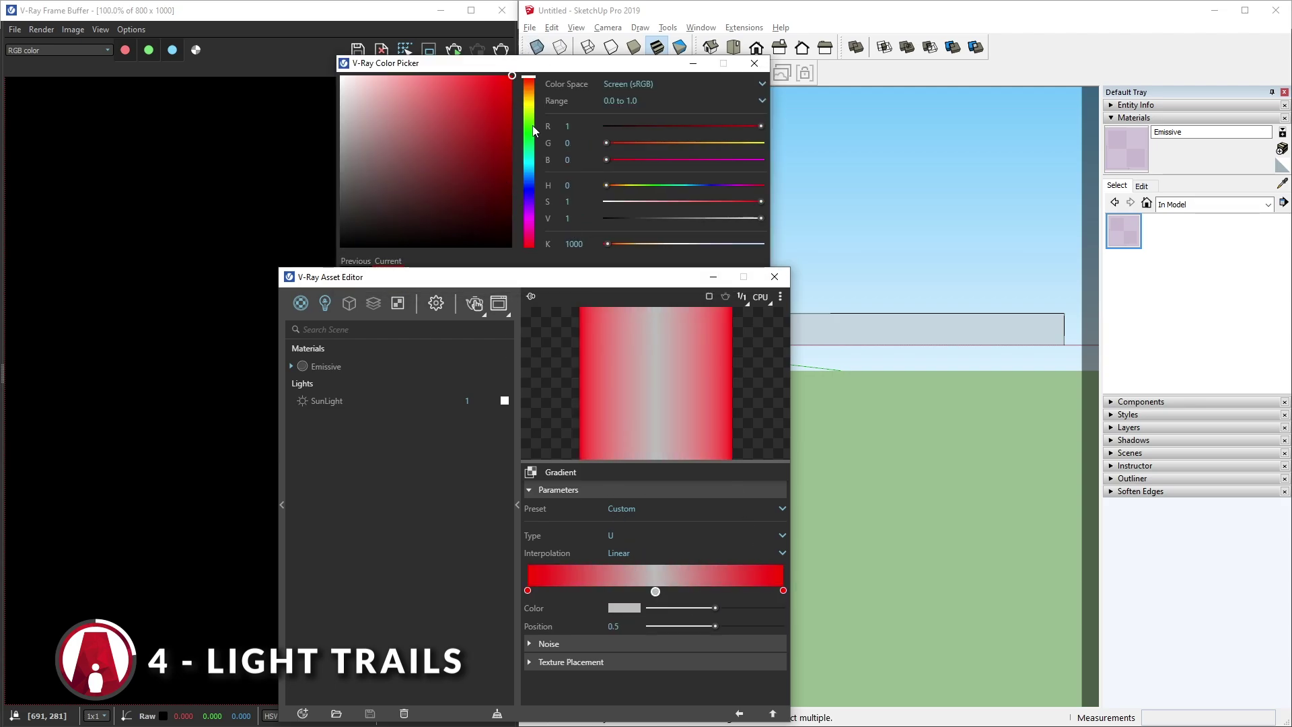
drag(534, 130, 535, 100)
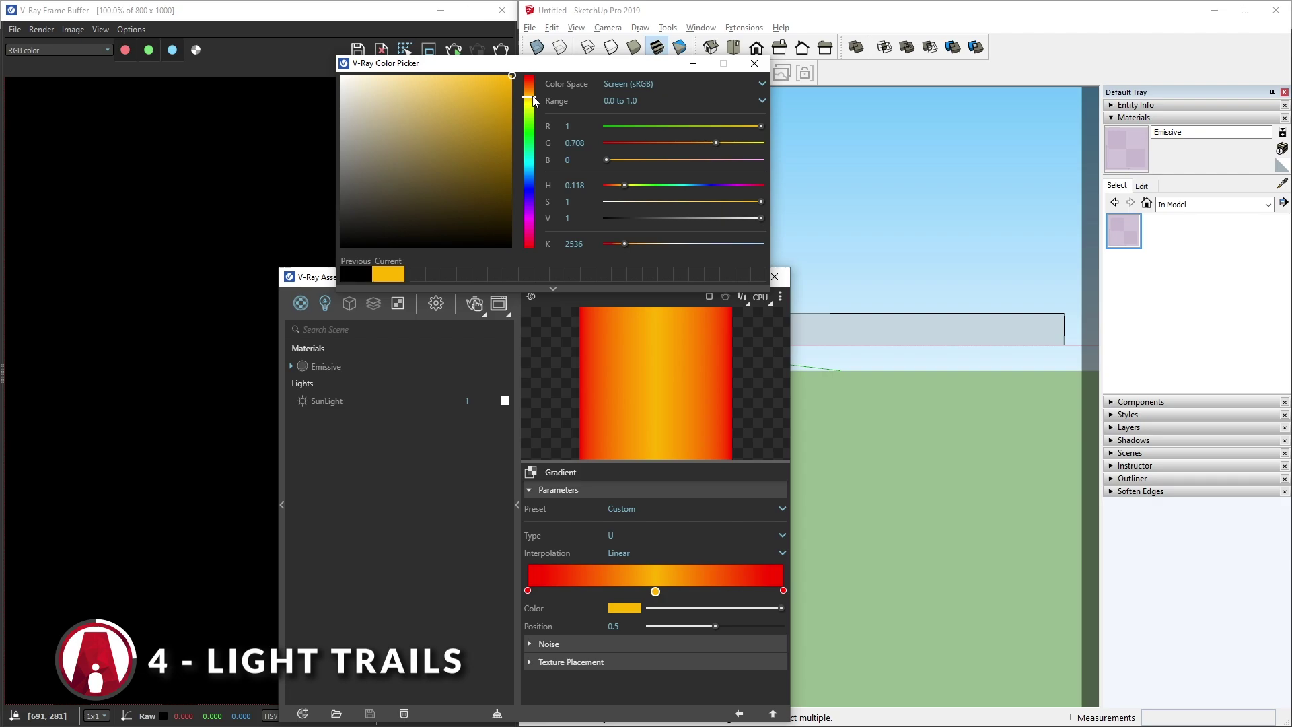
click(756, 64)
- Paint the rectangle with the Emissive material and start an Interactive render
click(867, 334)
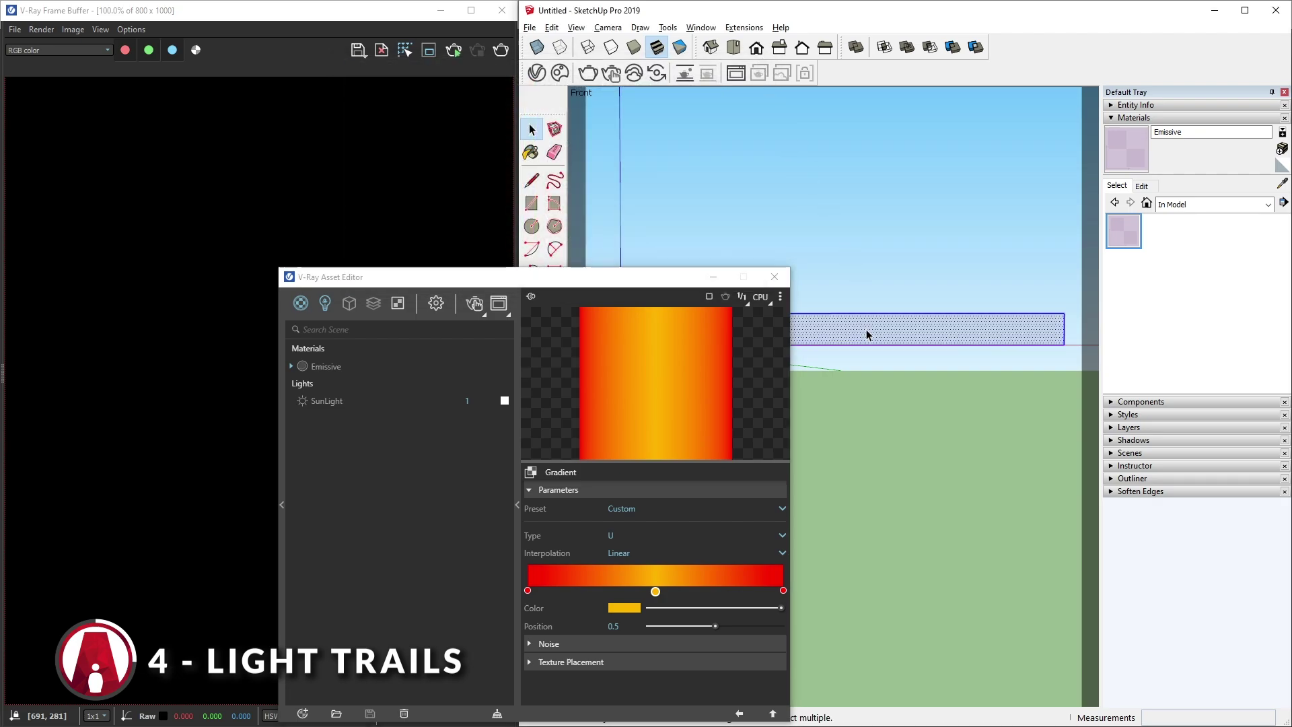
shift+middle_drag(887, 334, 886, 202)
click(886, 202)
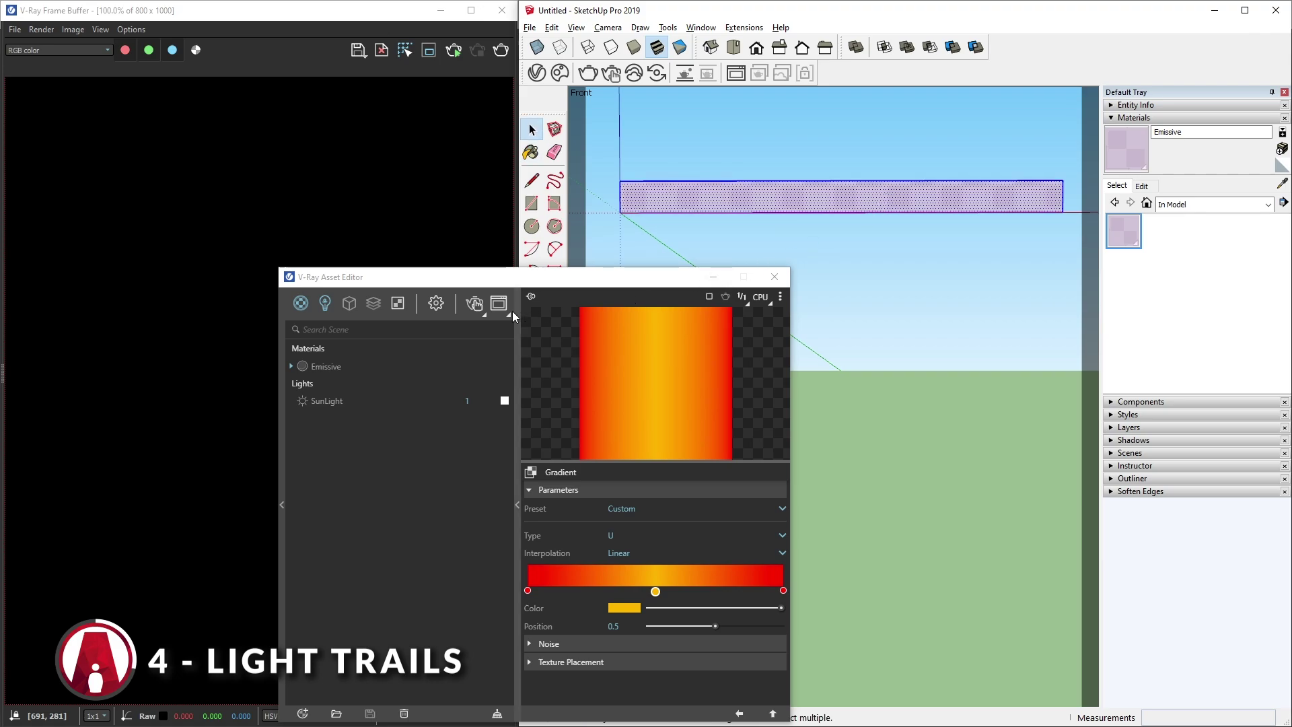
click(474, 304)
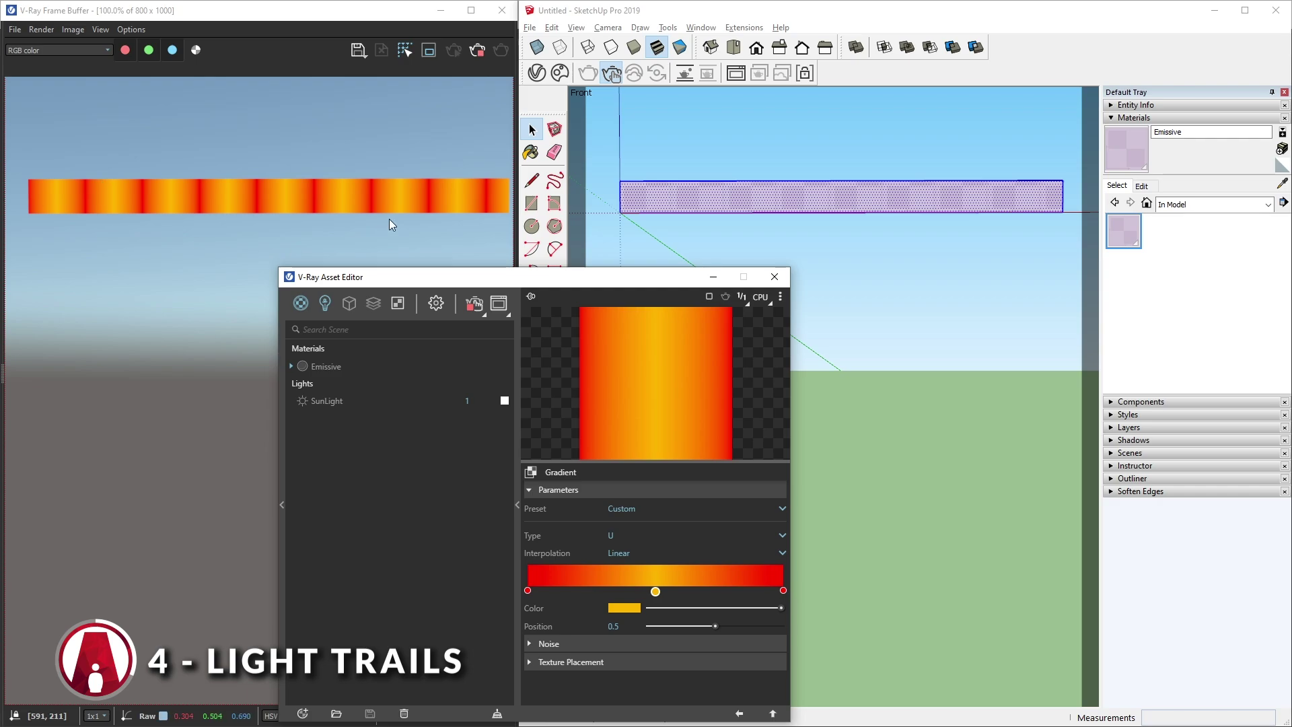
- Set the Gradient Type to V after trying Box and UV
click(626, 534)
click(642, 548)
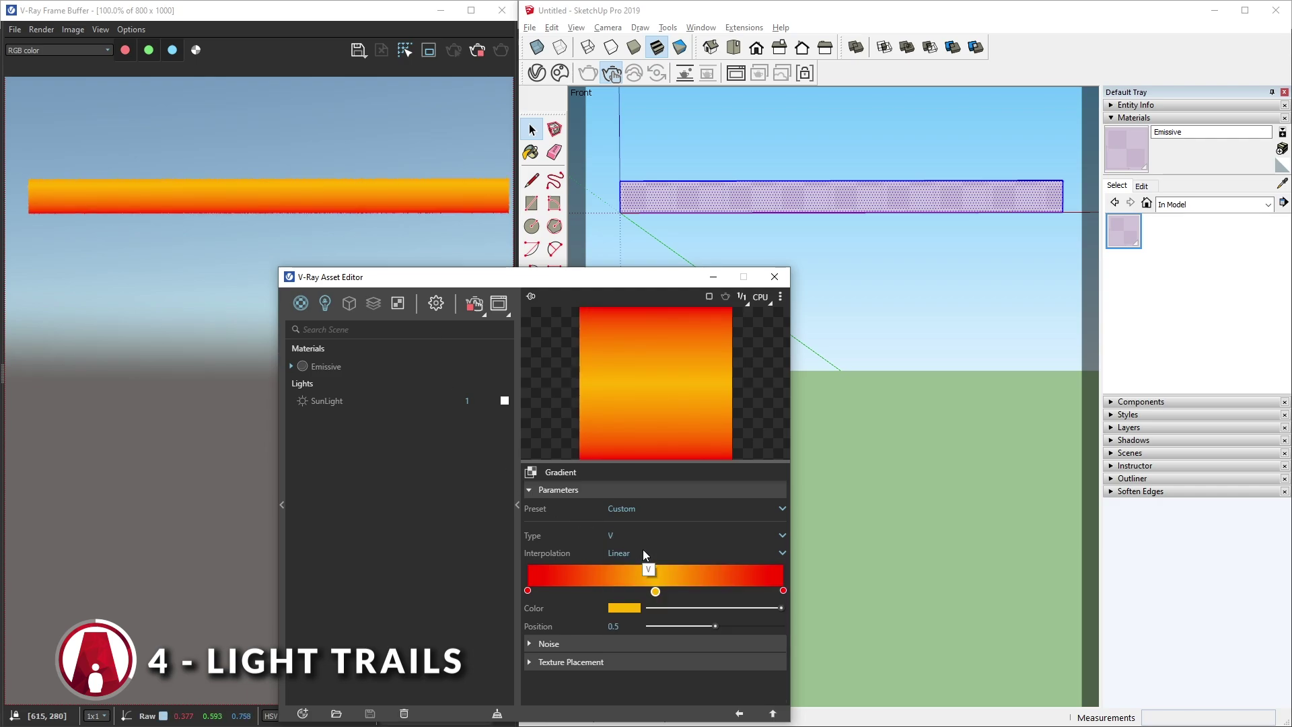
click(686, 535)
click(680, 632)
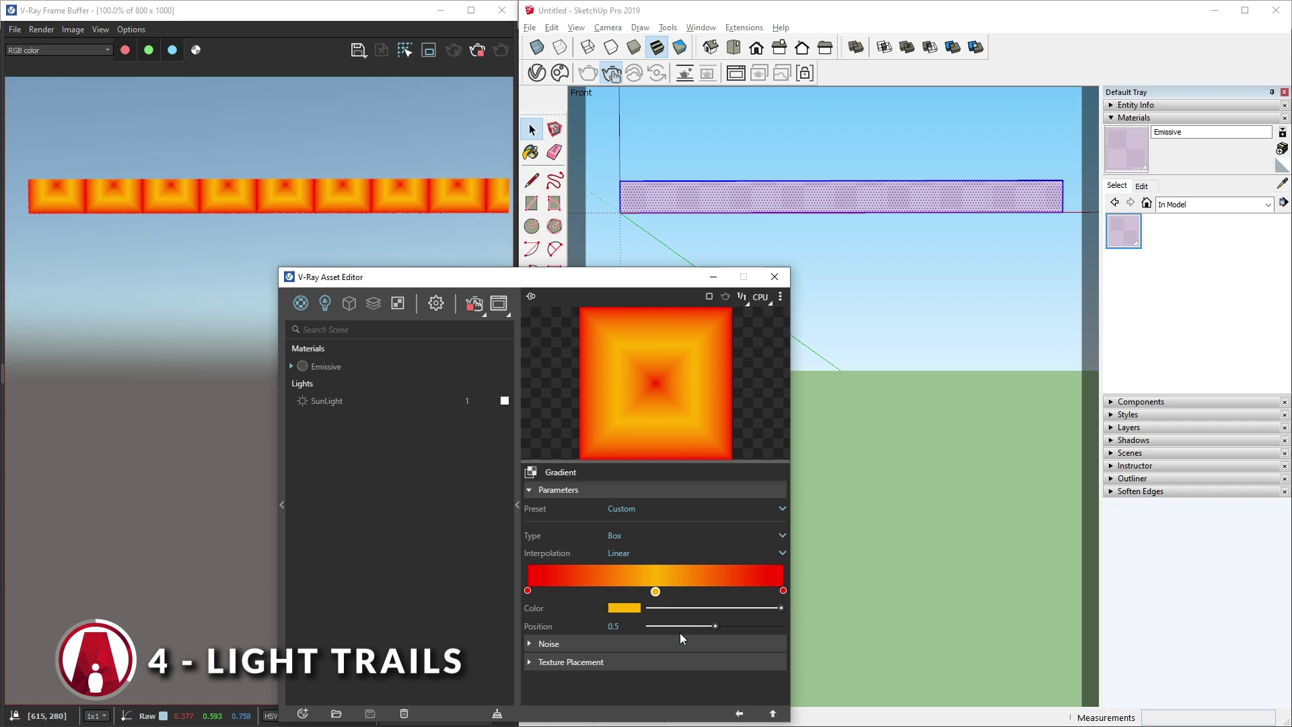
click(687, 536)
click(687, 657)
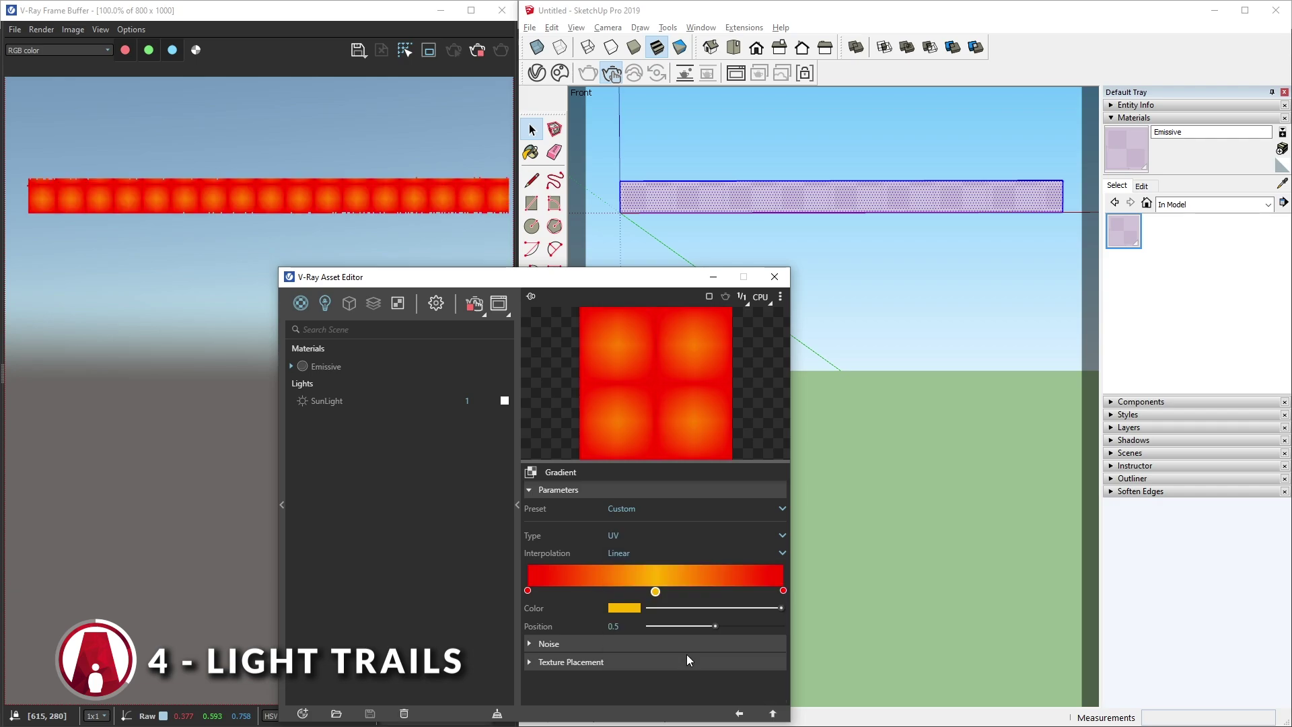
click(688, 535)
click(686, 551)
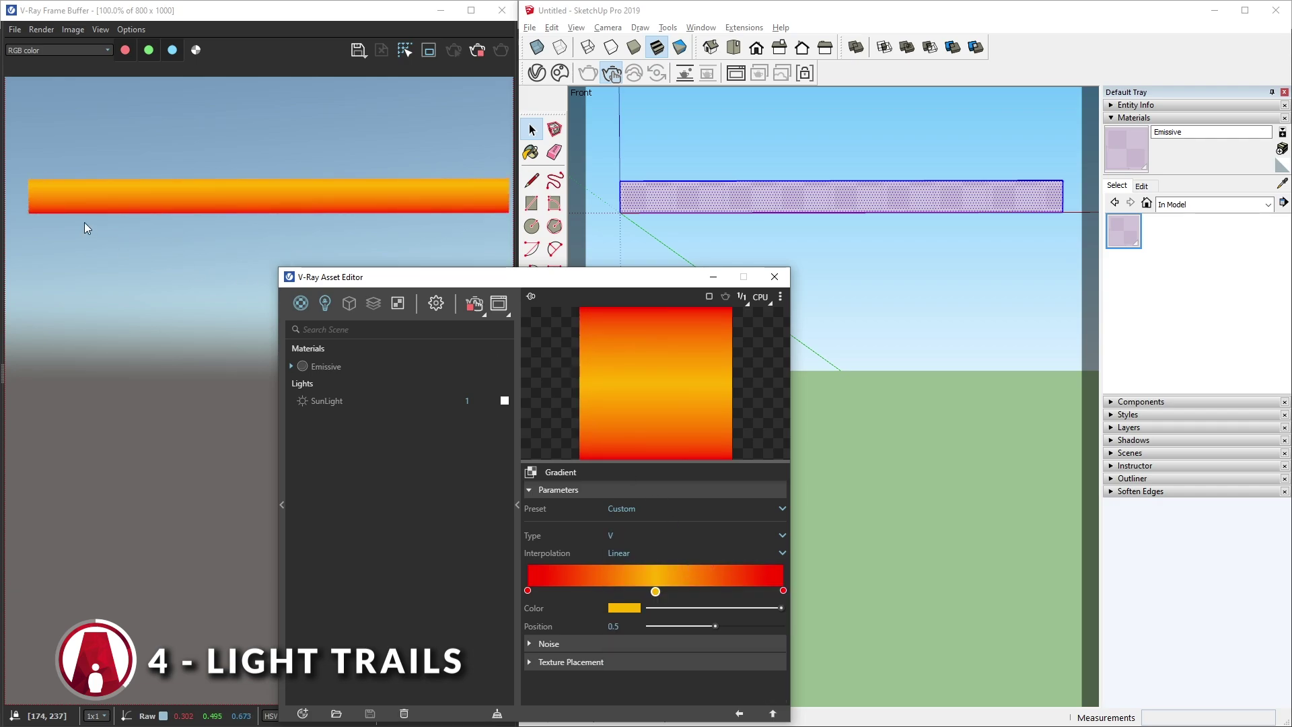
- Set the Emissive material's texture width to 6"
click(1142, 186)
click(1138, 339)
text(6)
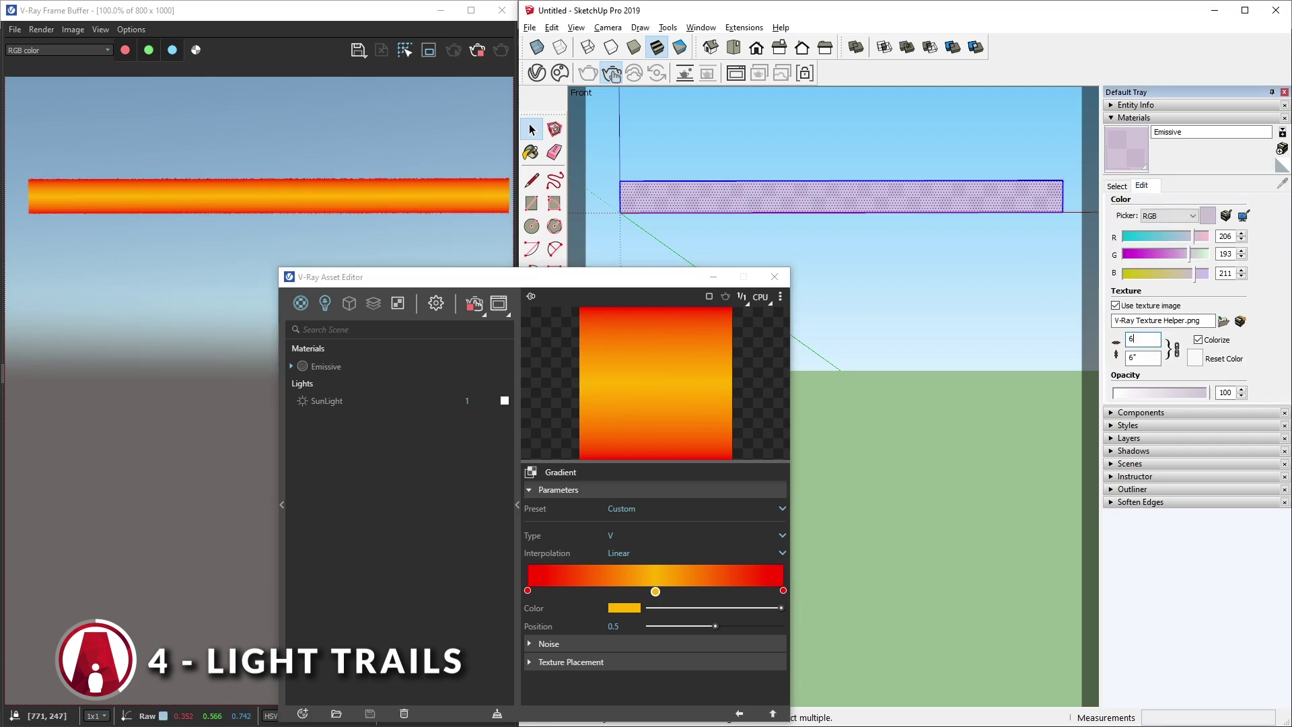
key(Return)
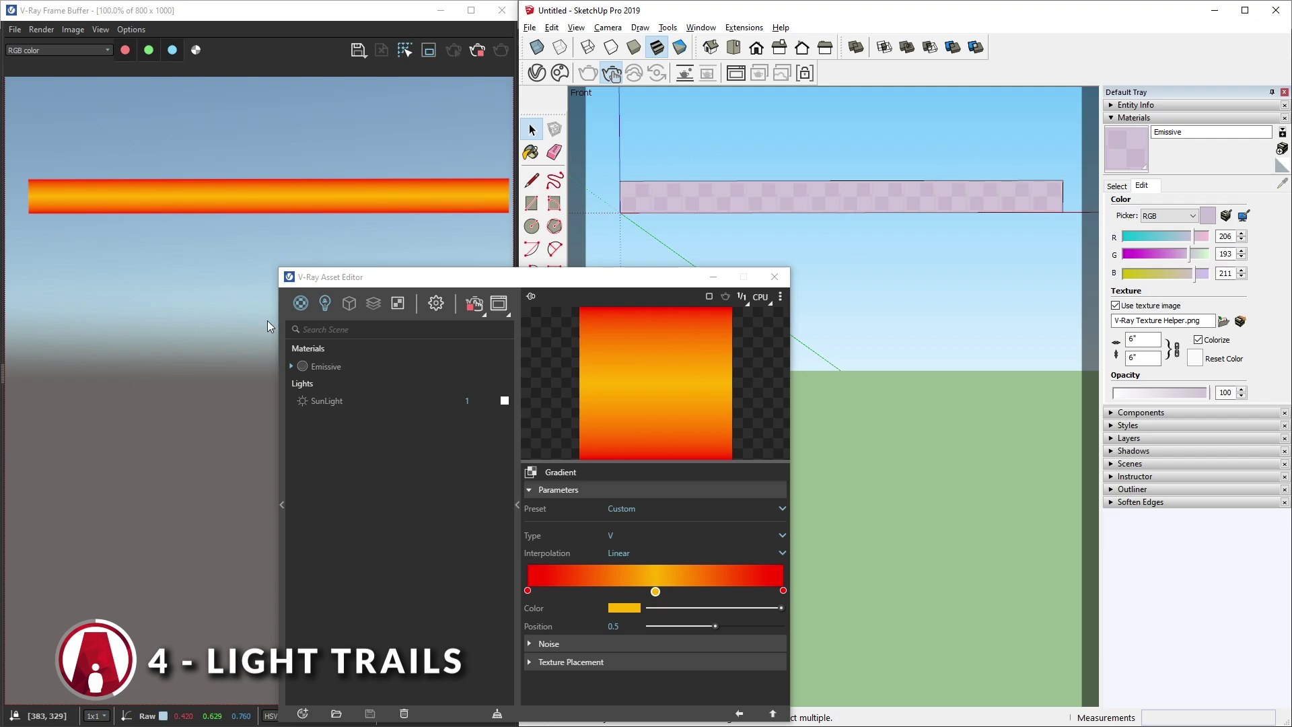
- Enable SunLight Custom Orientation and drop the vertical angle to -52.9 for night
click(368, 401)
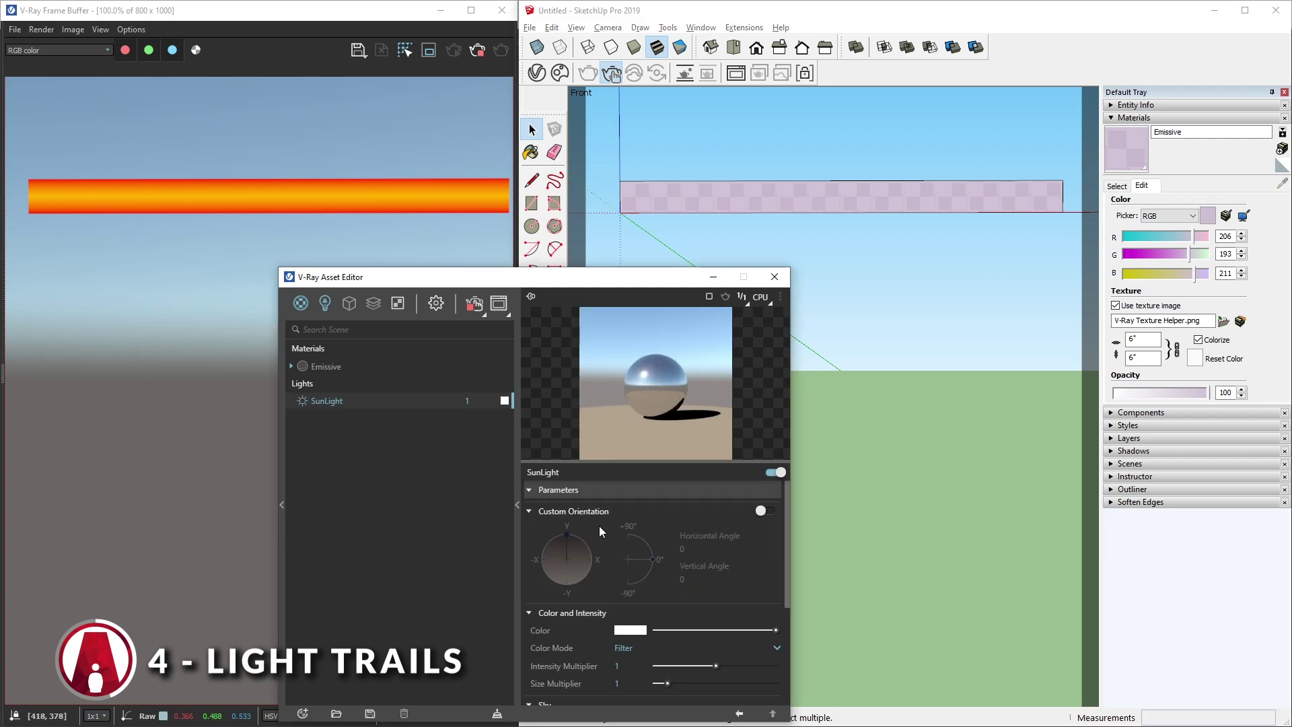
click(761, 511)
drag(651, 560, 644, 579)
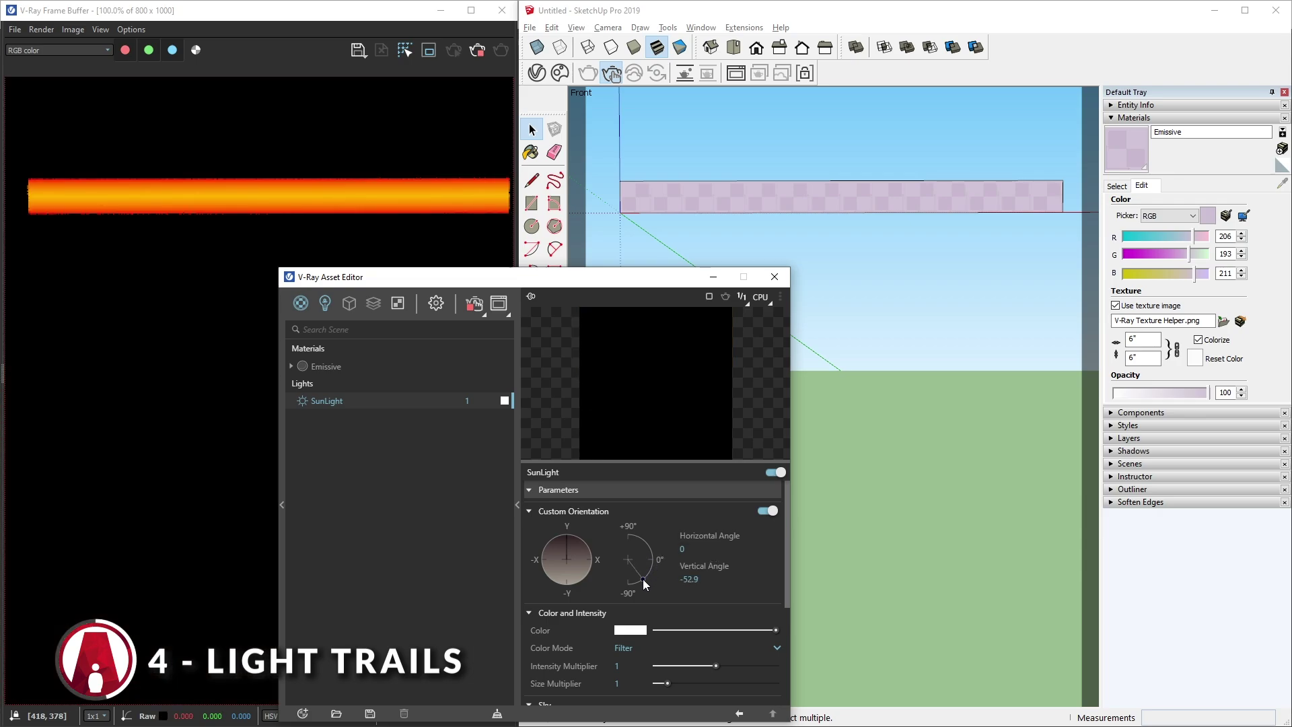
- Try Exponential Up, Bump and Spike gradient interpolation, then settle on Linear
click(441, 367)
click(761, 510)
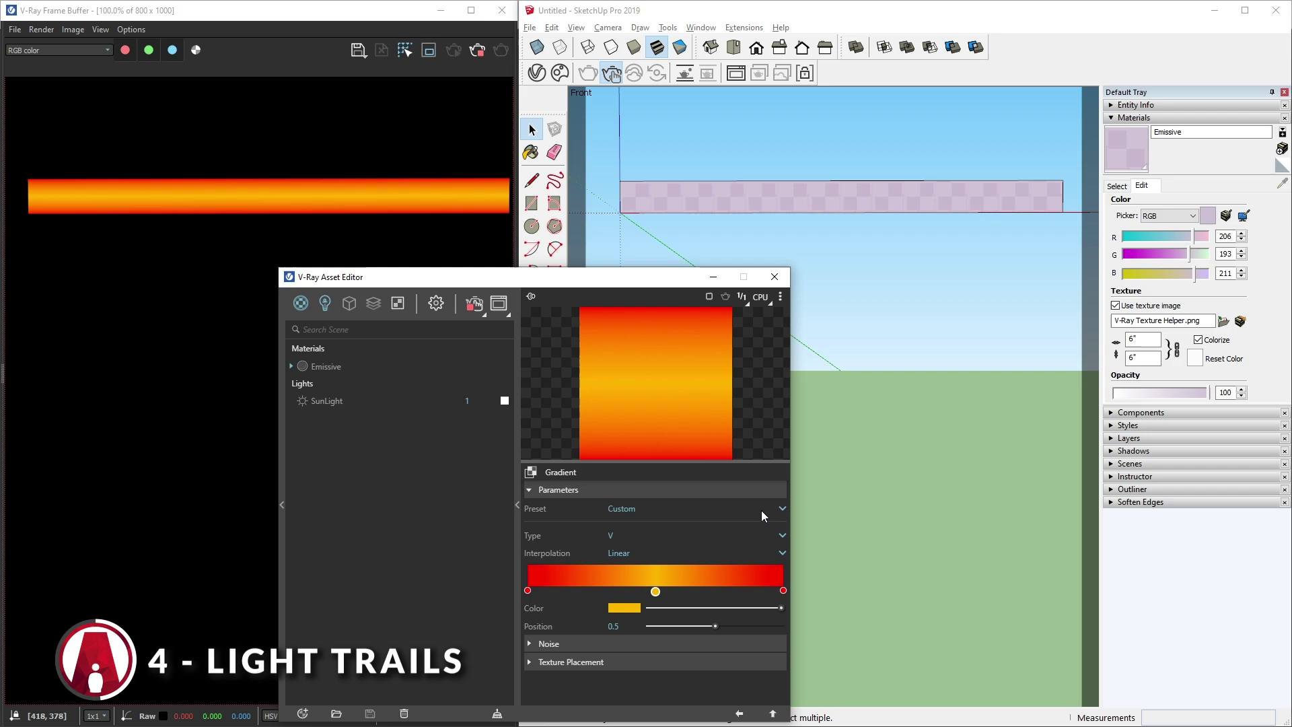
click(617, 558)
click(643, 610)
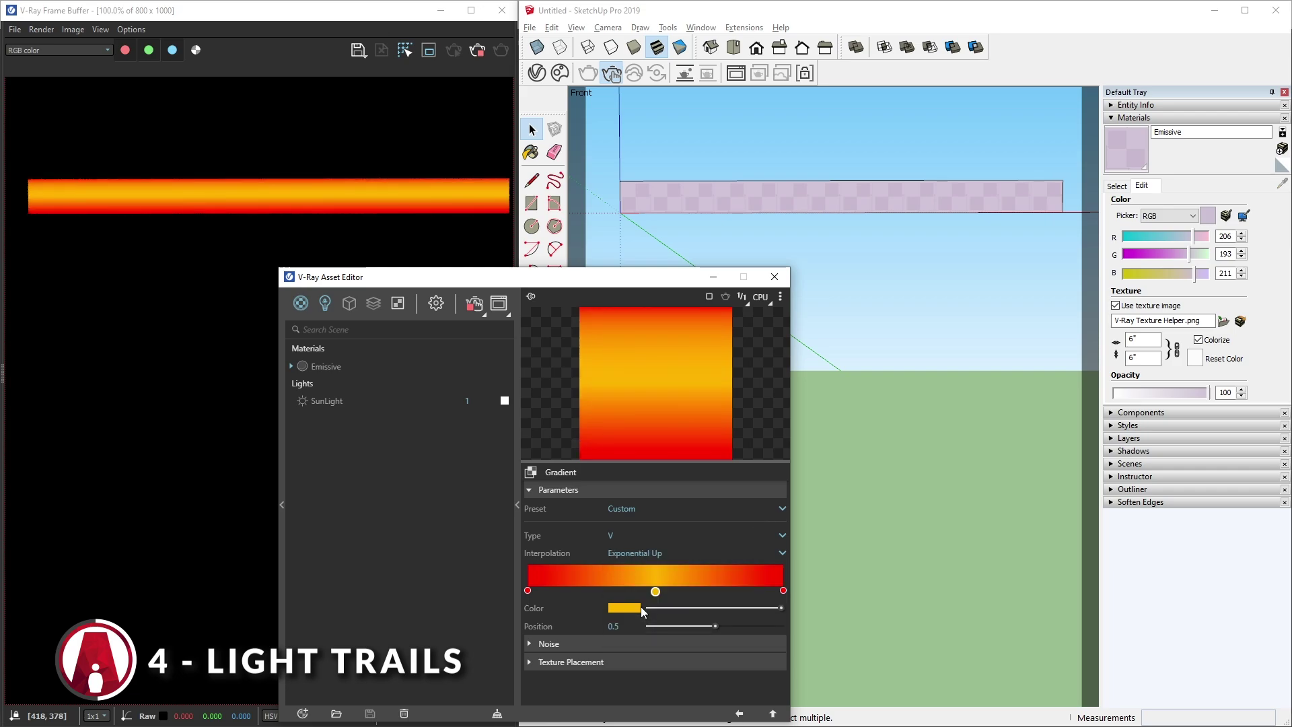
click(645, 554)
click(645, 657)
click(639, 554)
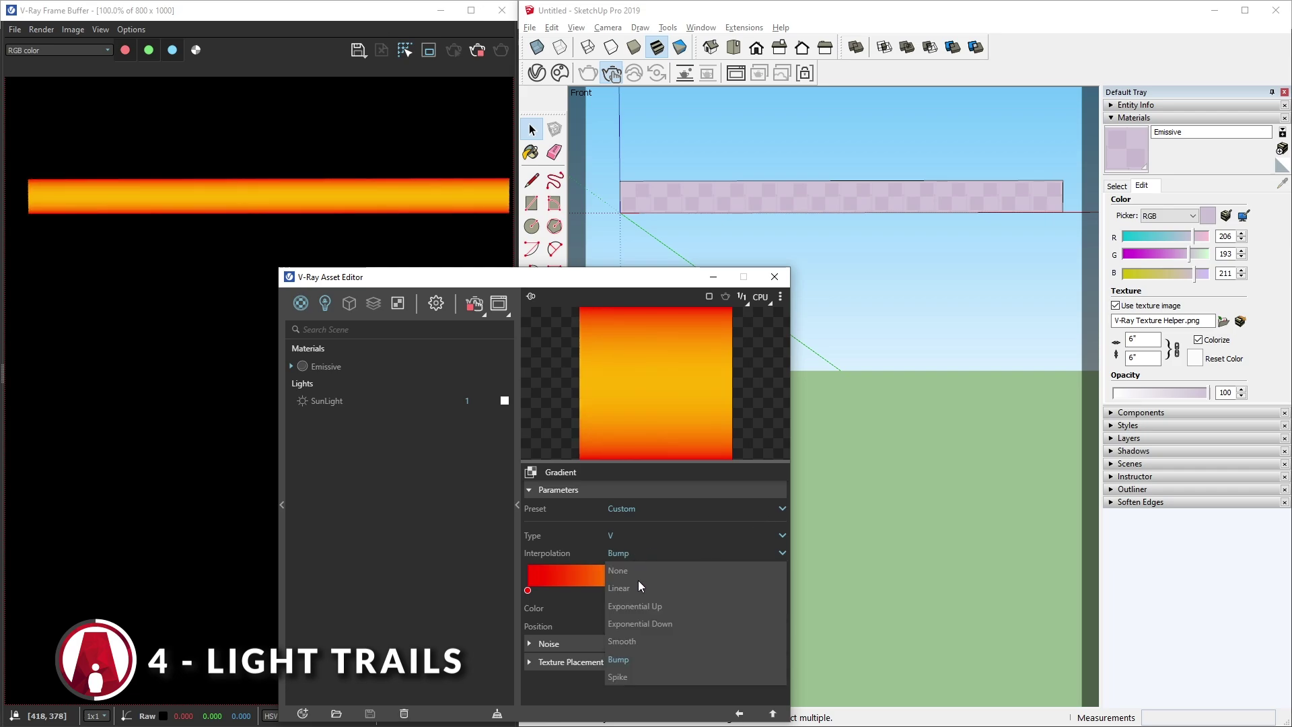
click(645, 678)
click(633, 552)
click(641, 597)
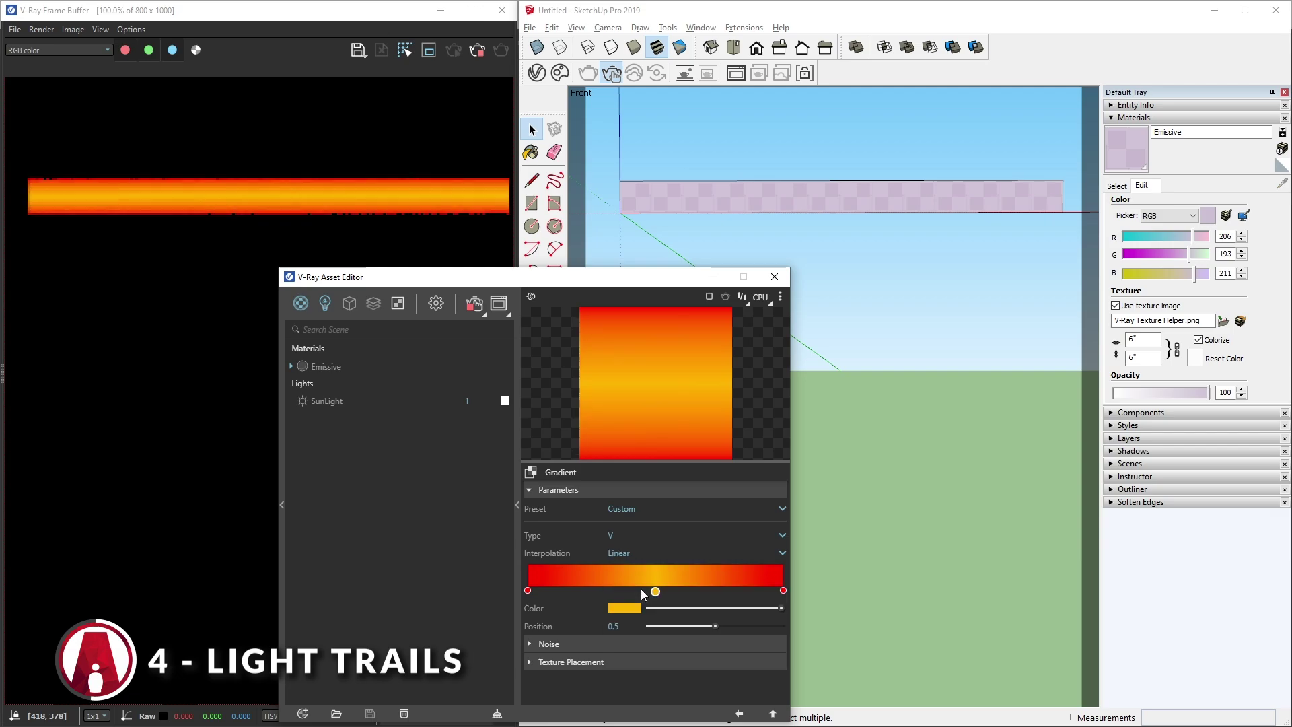
- Add orange gradient stops around 0.36 and 0.66, discarding a trial yellow-green stop
click(592, 591)
double_click(594, 591)
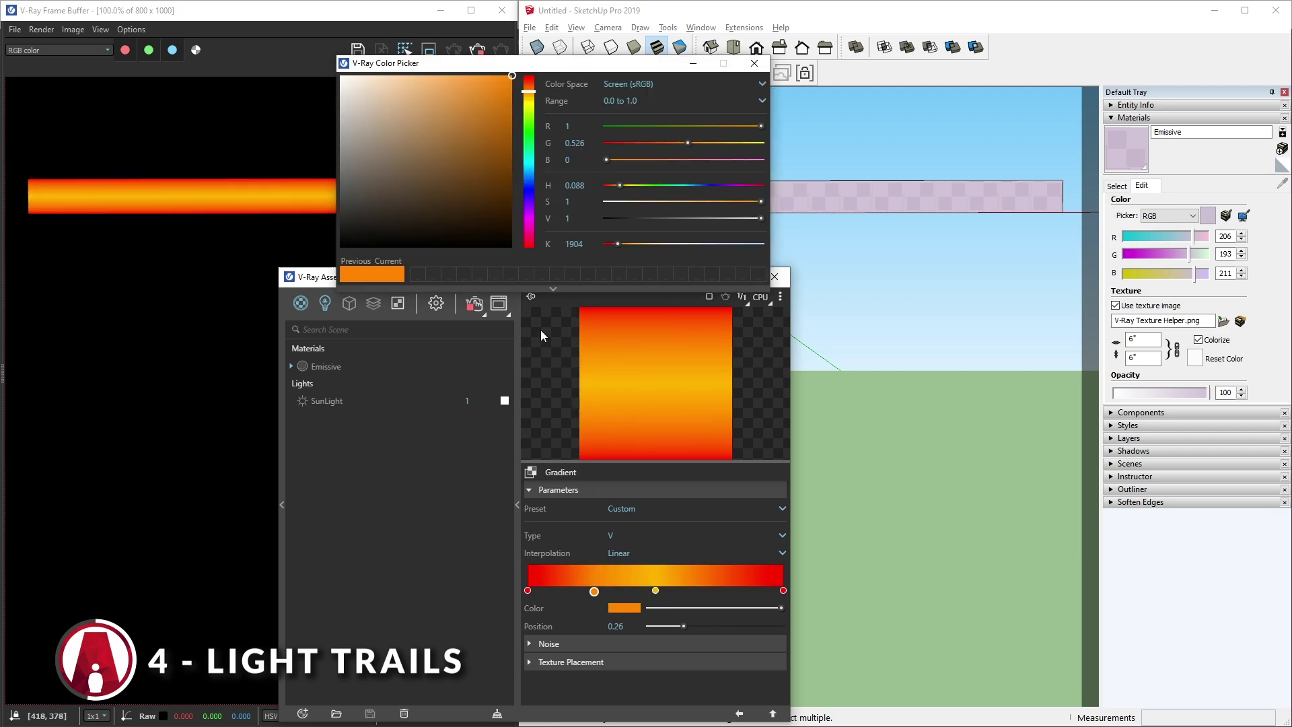
click(530, 124)
mouse_move(530, 123)
mouse_down()
mouse_move(531, 103)
mouse_move(530, 124)
mouse_move(537, 113)
mouse_up()
click(594, 591)
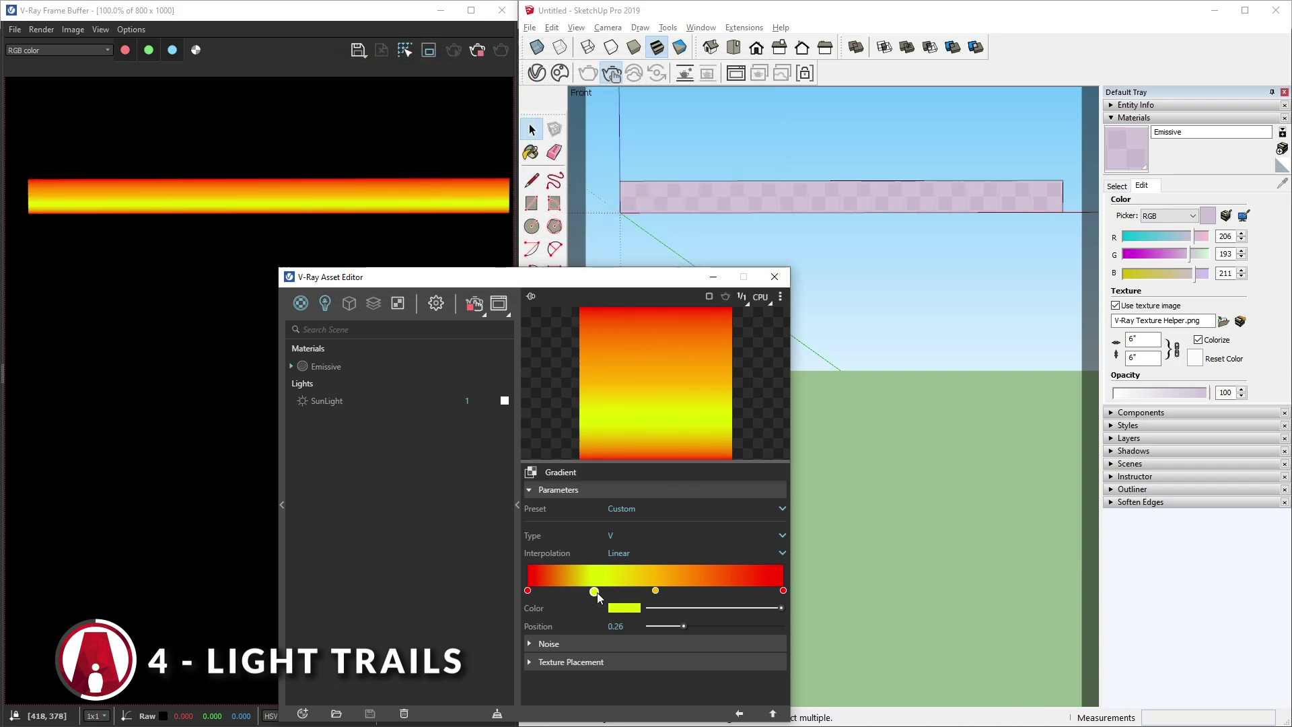
key(Delete)
click(596, 591)
drag(596, 591, 694, 591)
click(697, 591)
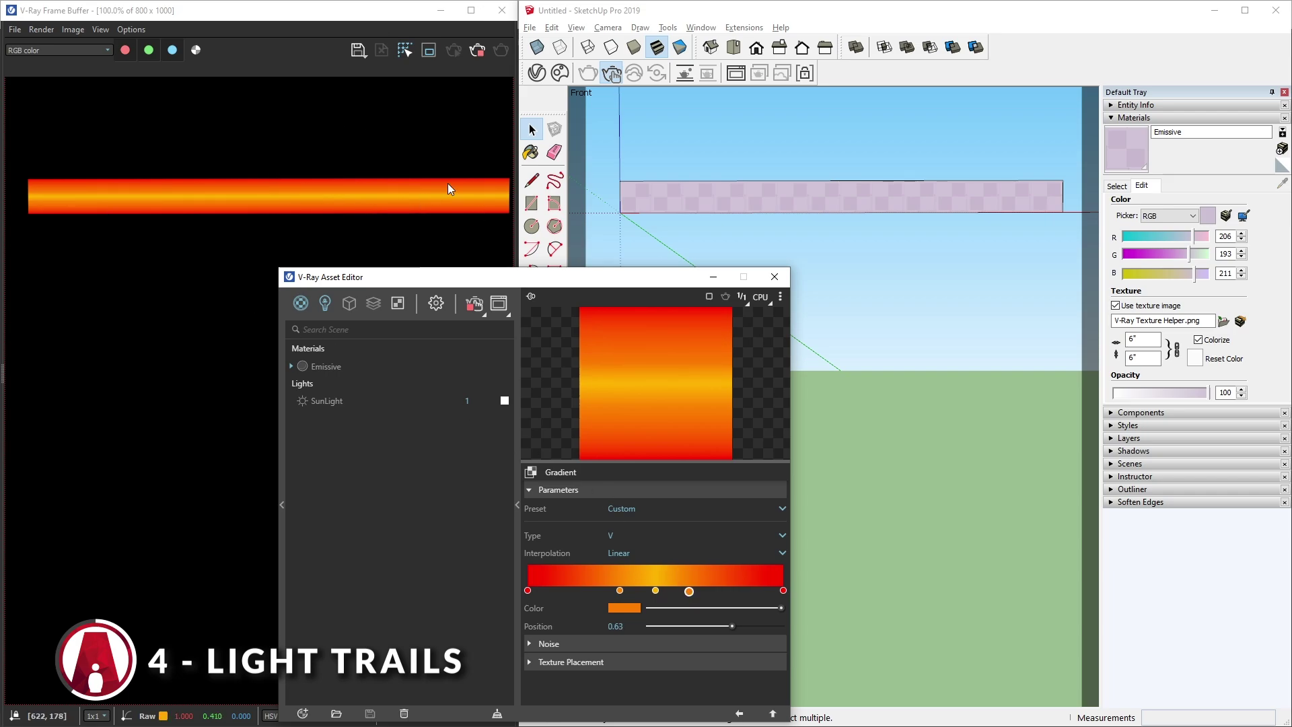
- Turn on bloom and glare in the V-Ray Frame Buffer's Lens Effects
click(483, 60)
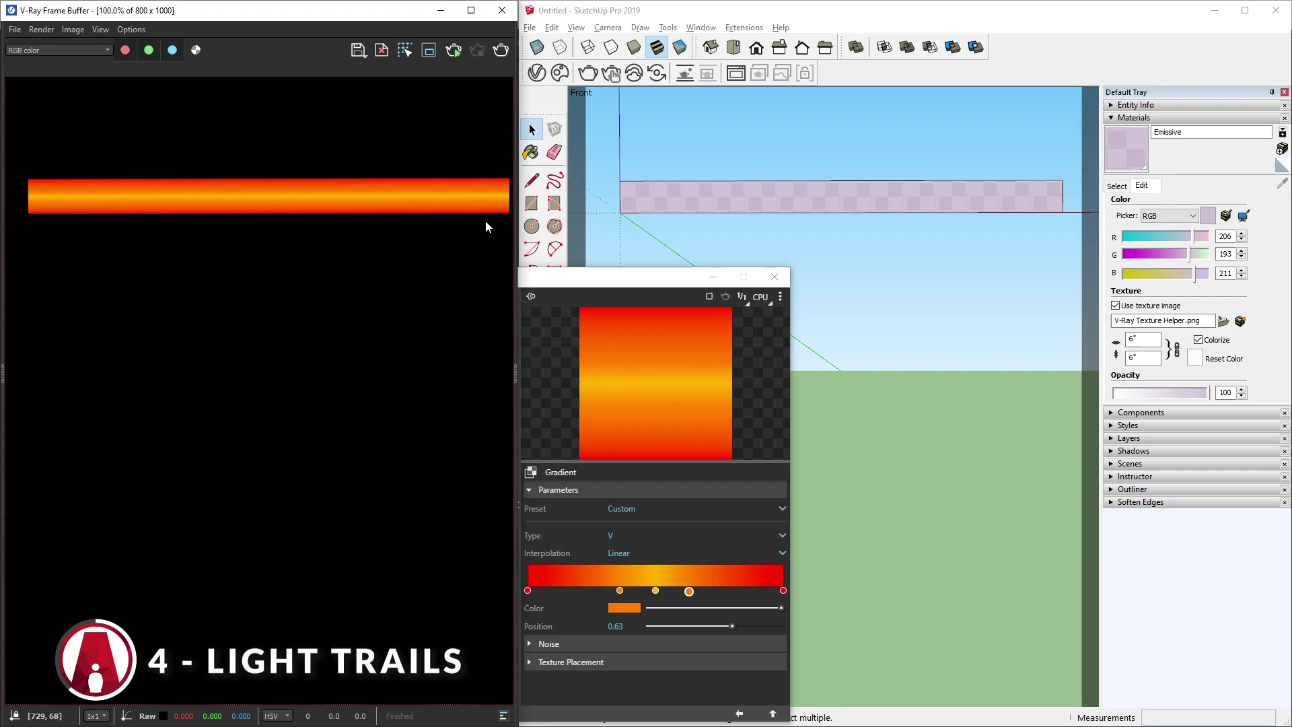
click(518, 375)
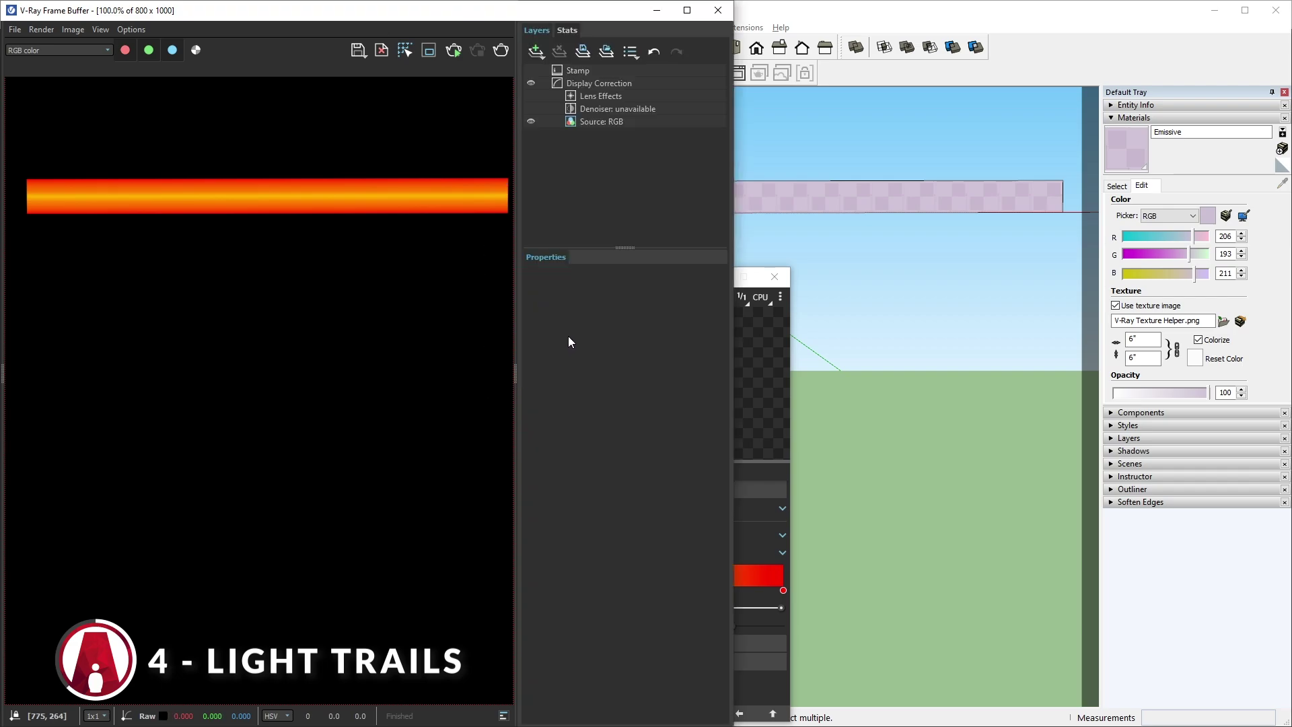
click(608, 97)
click(532, 314)
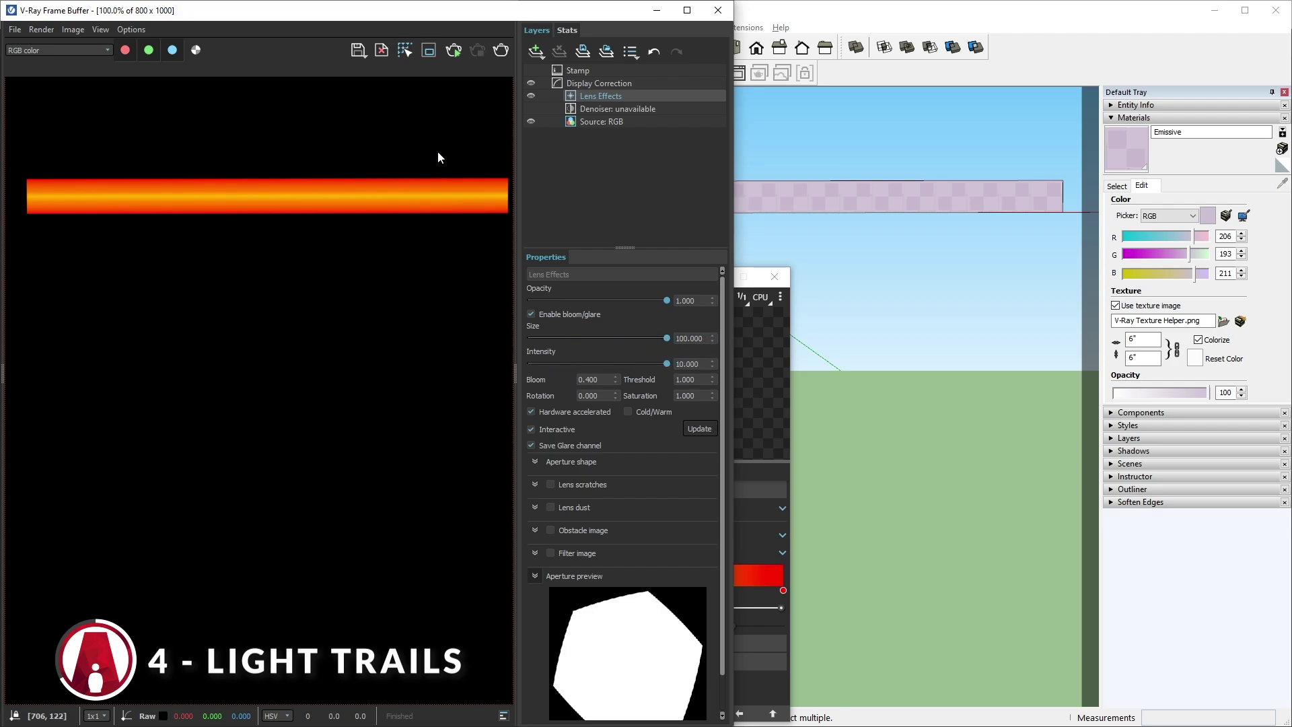
- Set the Emissive material's intensity to 10 and check the render
click(765, 409)
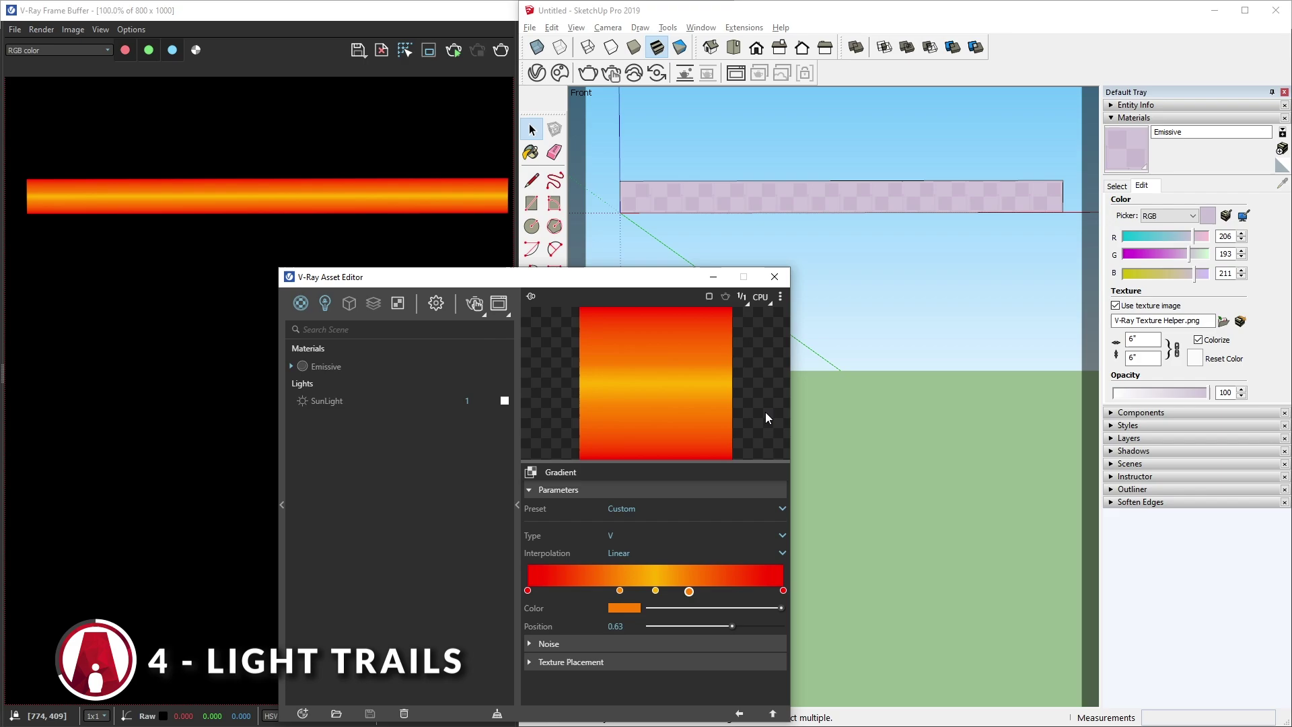
click(384, 367)
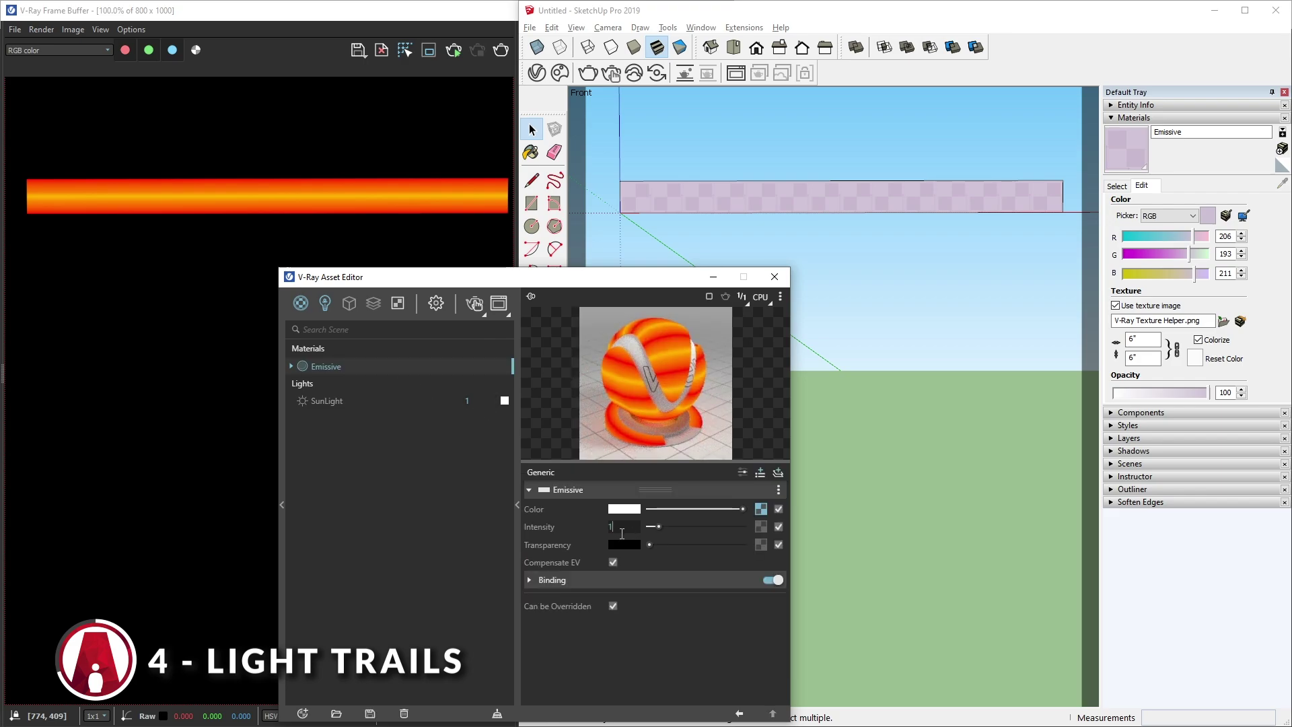
text(10)
key(Return)
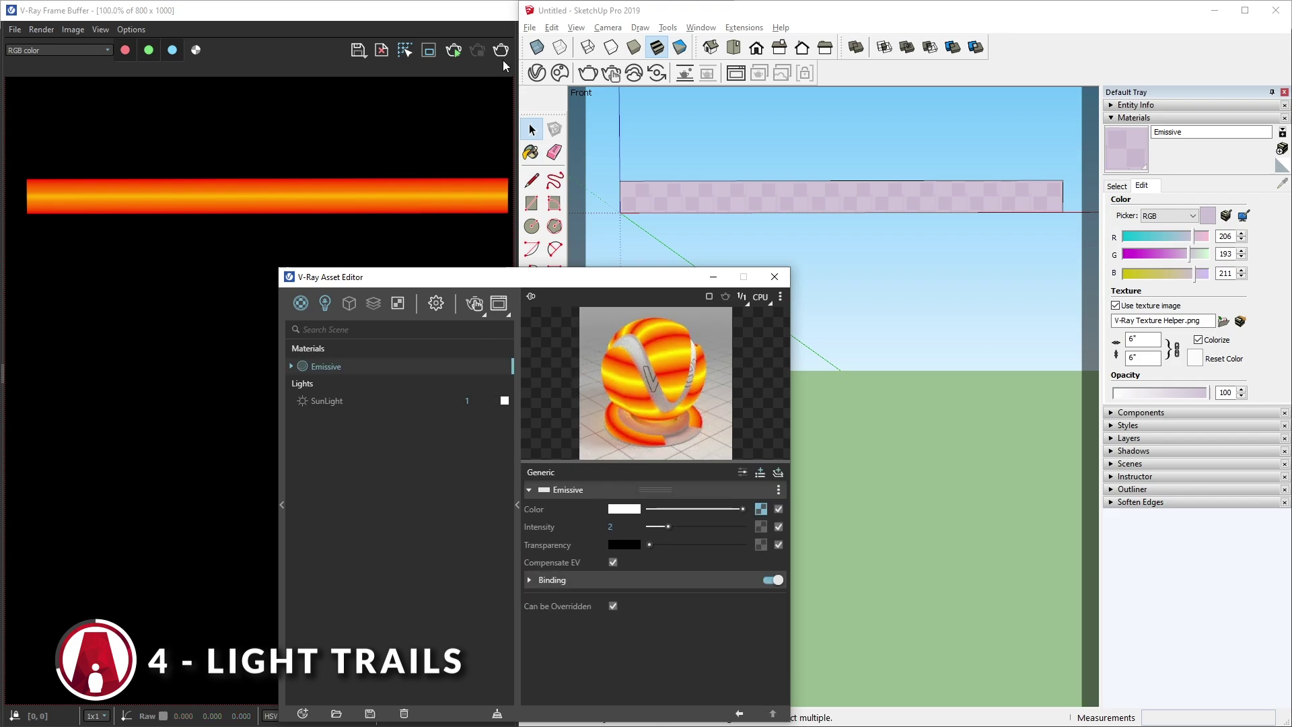
click(499, 54)
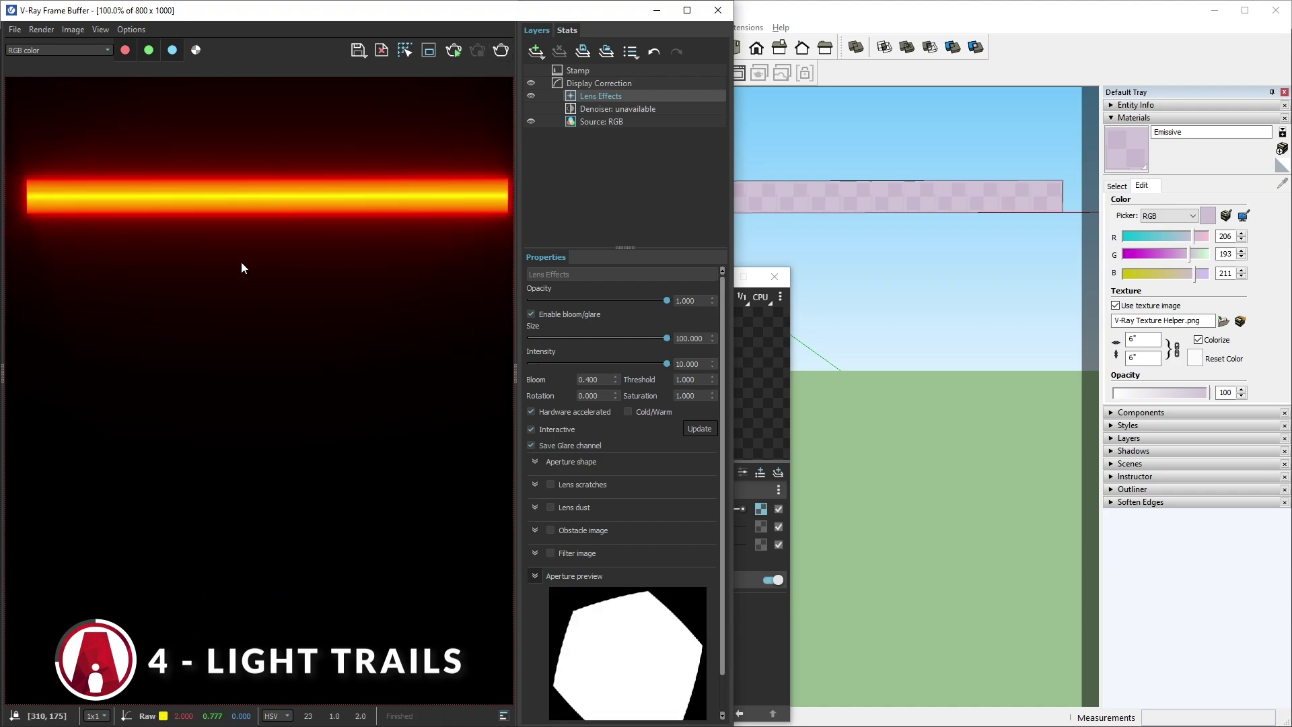
- Return to the model to thin the strip, then start an arc at the road's near edge
click(870, 353)
key(m)
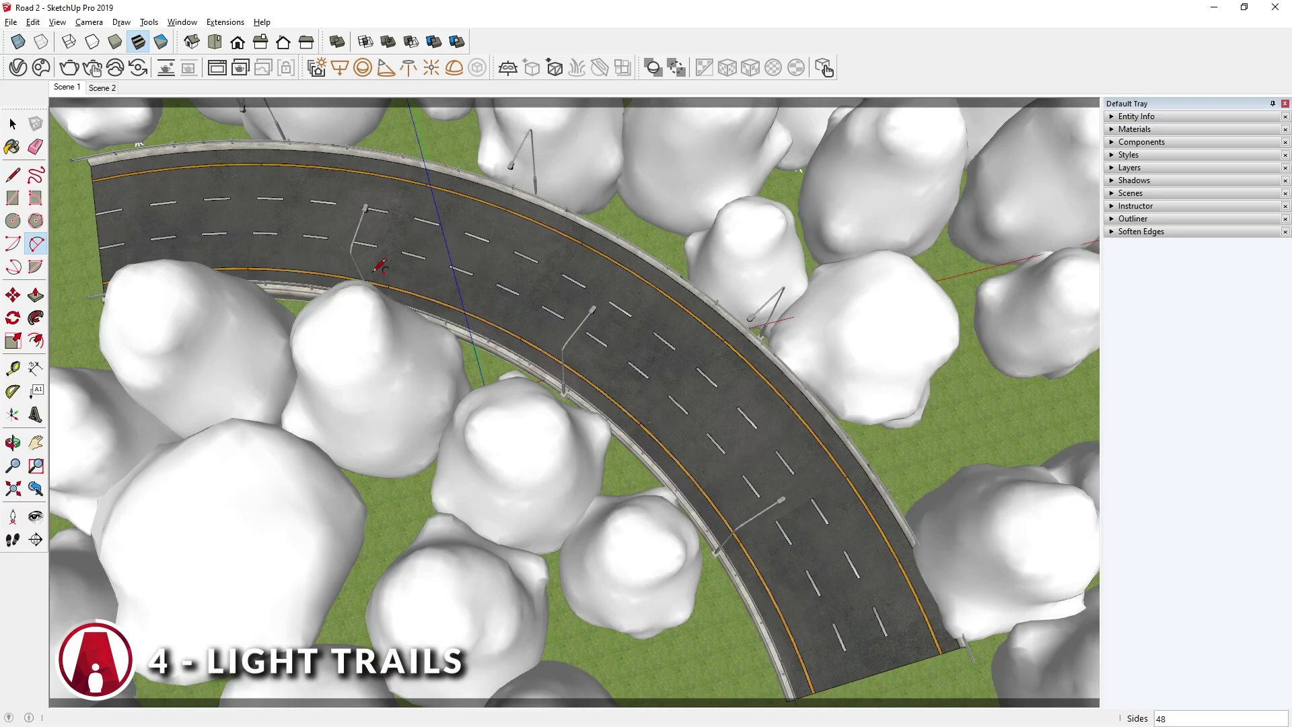
click(96, 220)
- Finish the 2-point arc at the road's far end
scroll(102, 229, up, 4)
scroll(103, 229, down, 5)
scroll(761, 552, up, 5)
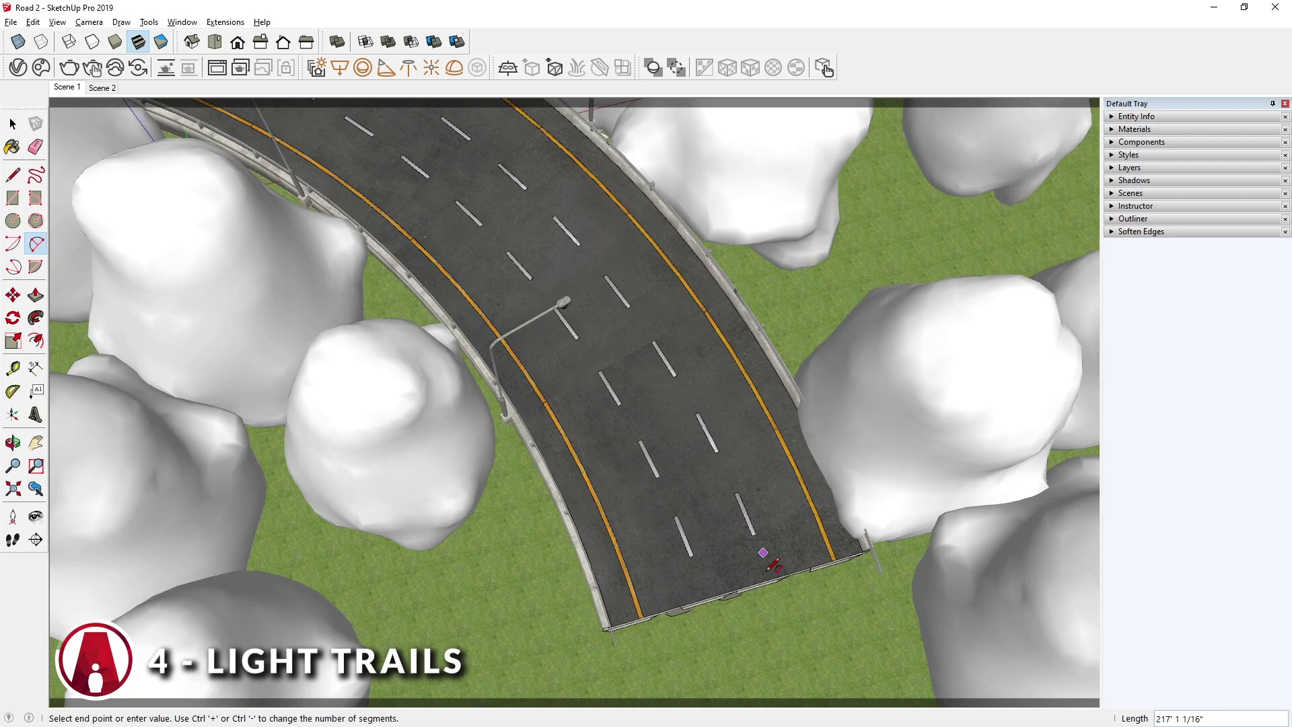
click(745, 560)
scroll(740, 545, down, 5)
scroll(552, 270, up, 5)
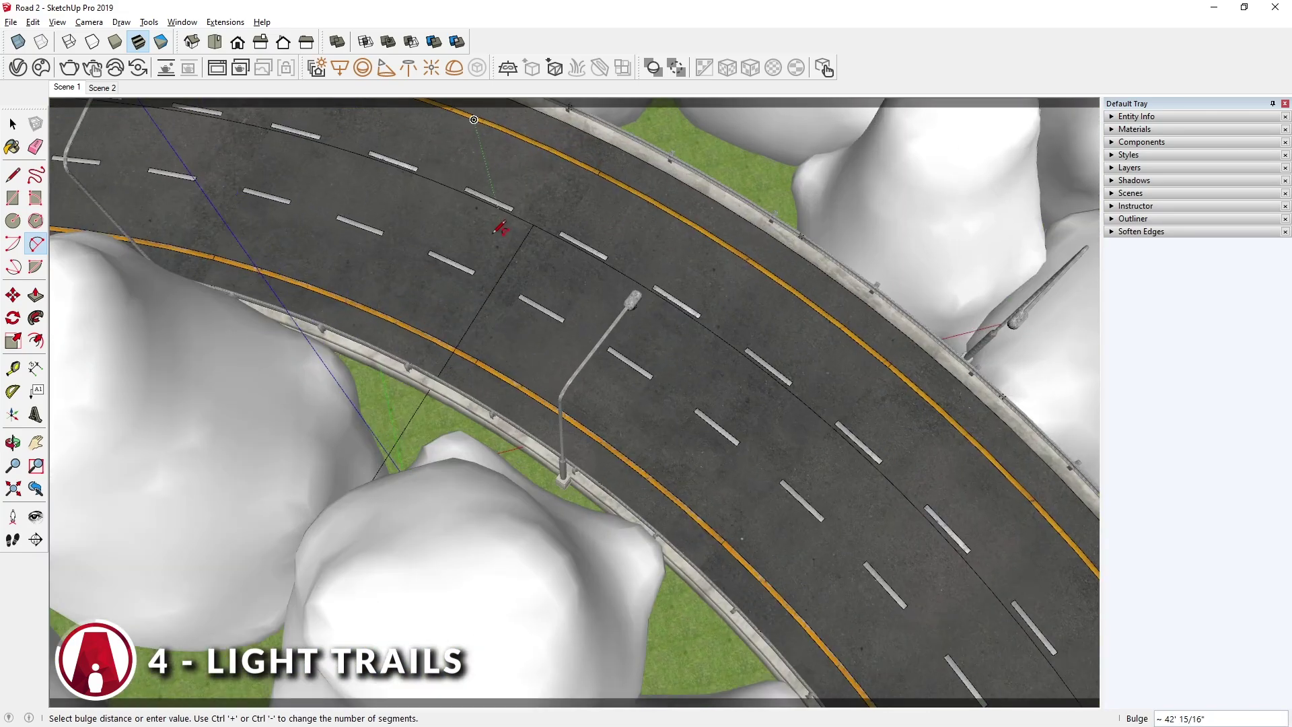
scroll(541, 246, down, 8)
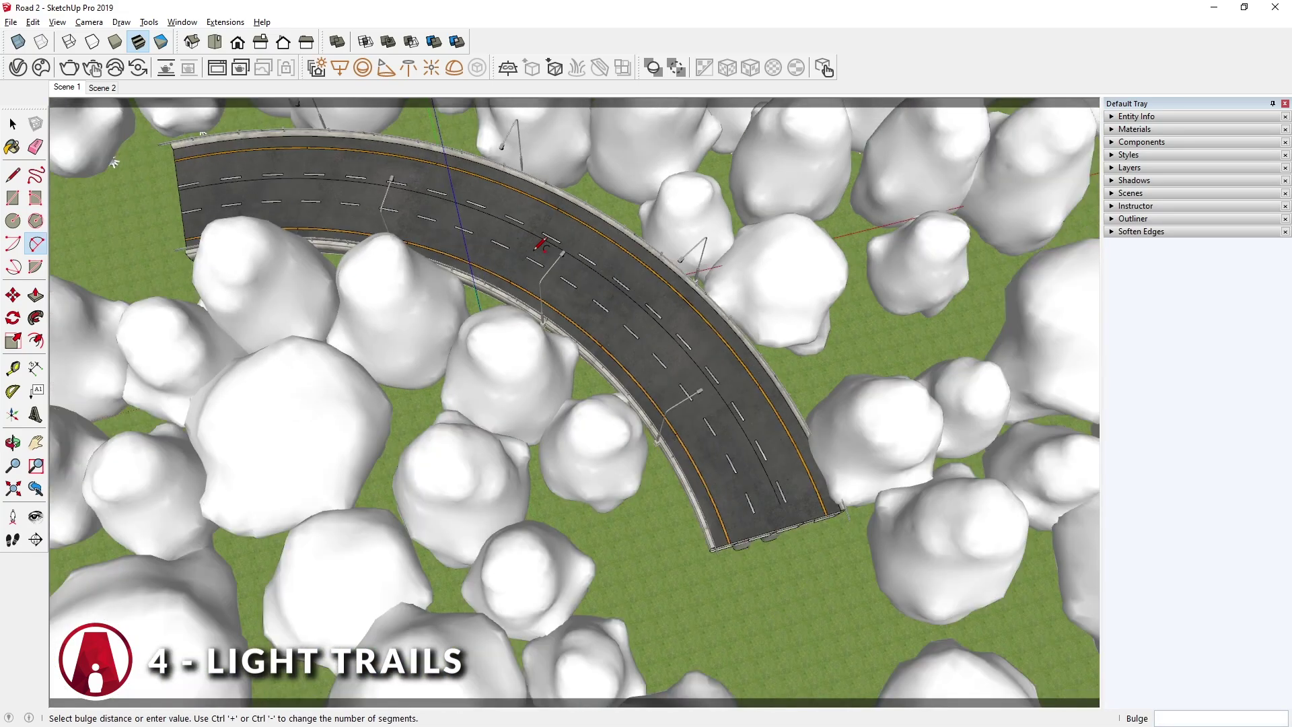
- Offset the arc twice to create parallel curves for each lane
key(space)
click(770, 489)
key(f)
scroll(538, 283, up, 8)
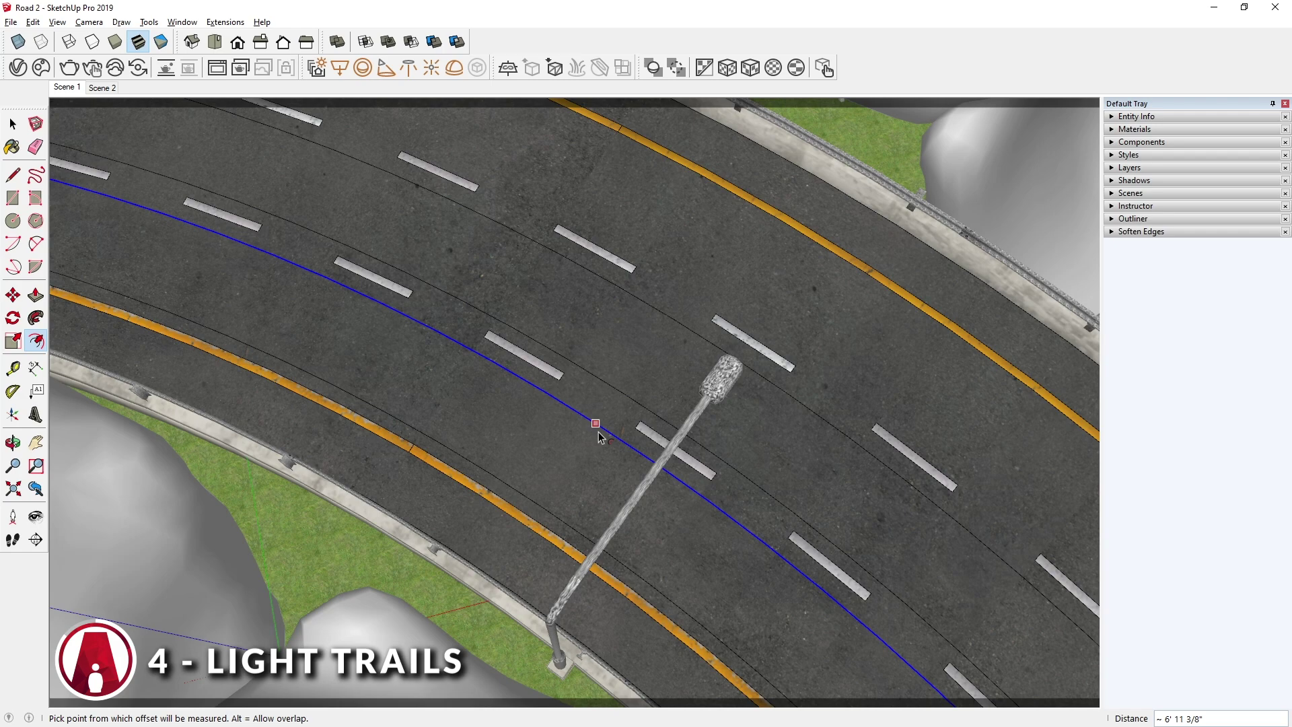
click(599, 425)
click(701, 296)
key(space)
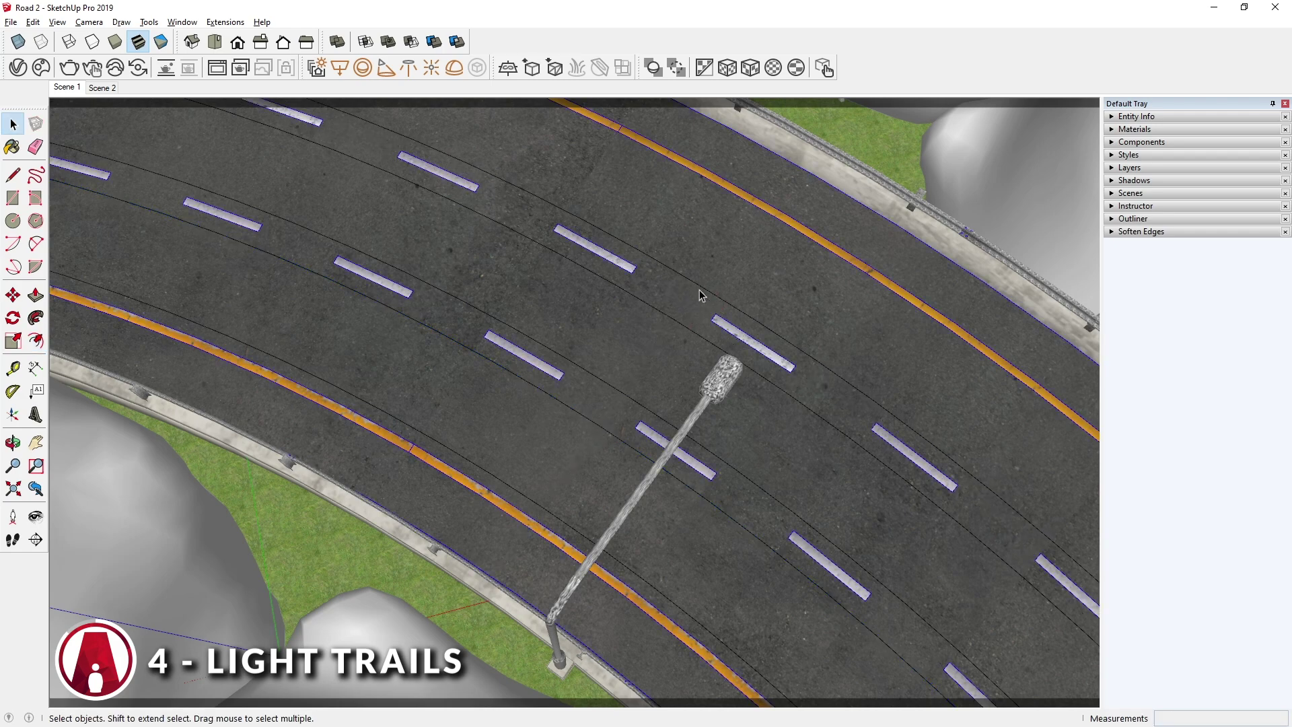
click(701, 288)
key(f)
click(693, 282)
click(741, 227)
key(space)
key(Page_Down)
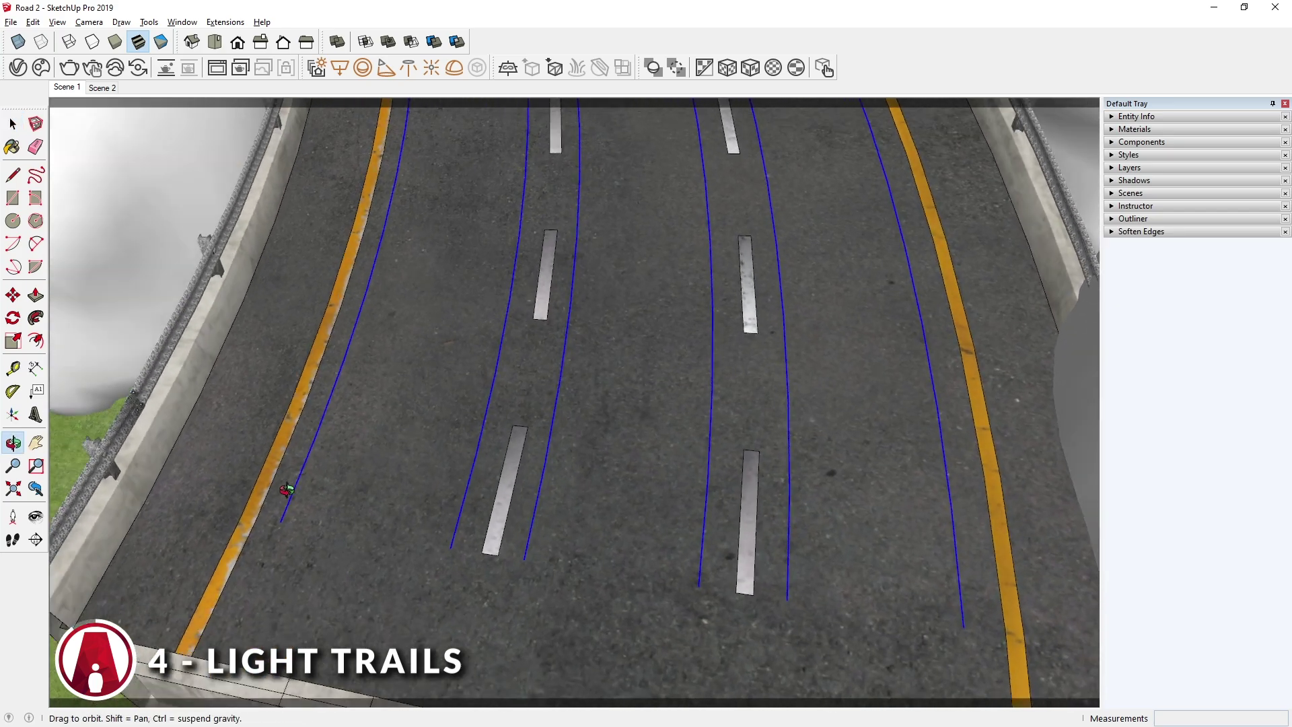
- Show the Extrusion Tools toolbar and extrude the lane curves upward along a vector
right_click(630, 44)
click(679, 286)
drag(269, 95, 627, 170)
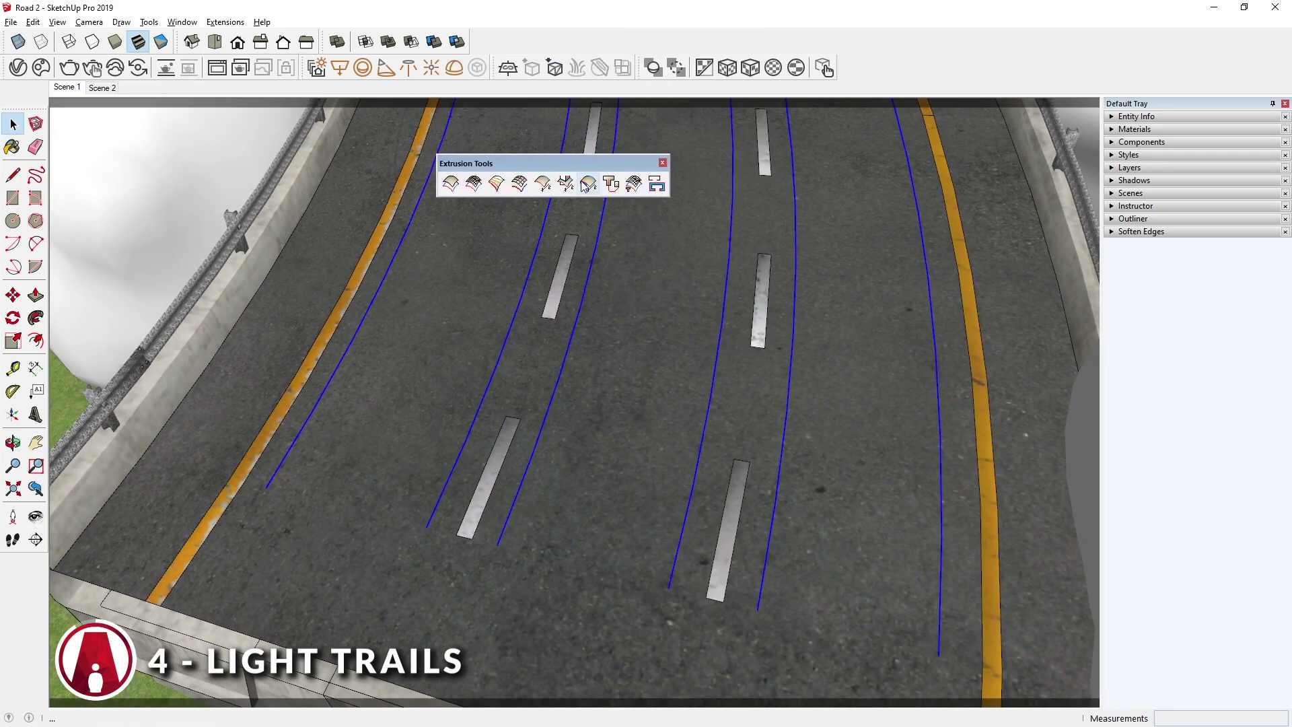
click(589, 183)
click(426, 527)
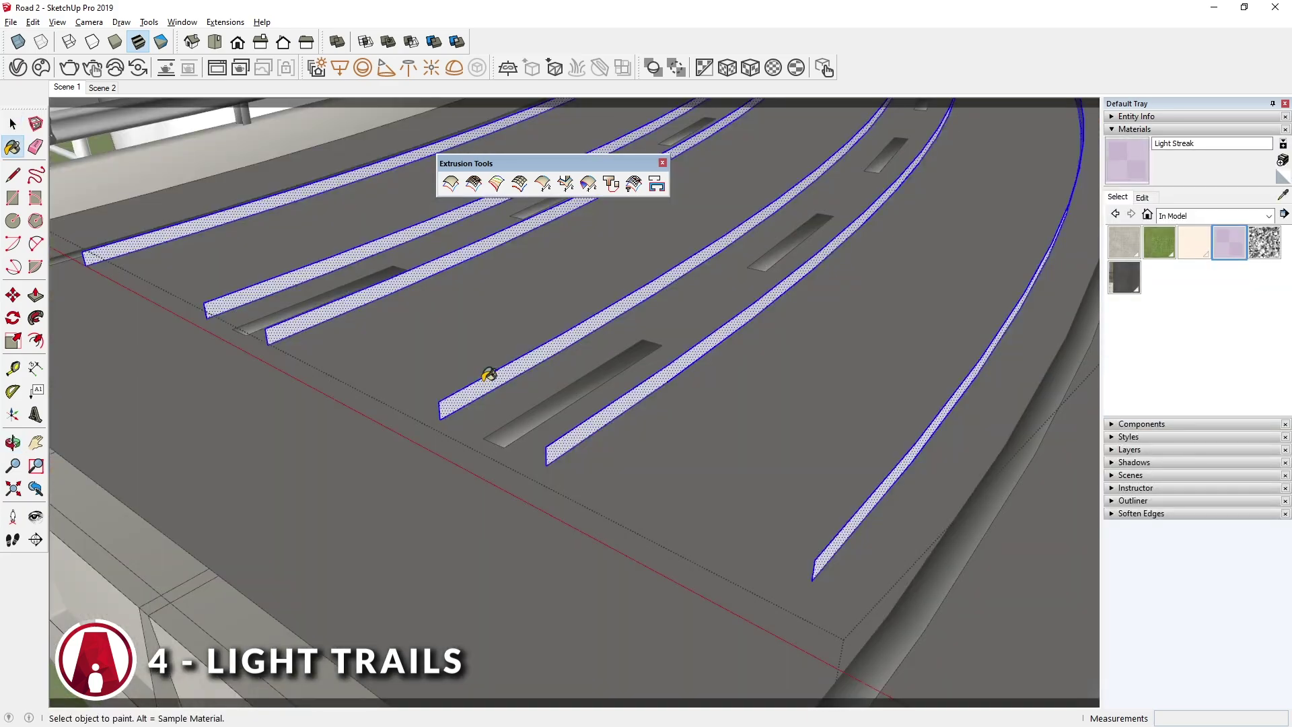
- Check the V-Ray material settings, then view the strips textured and zoomed out
click(17, 68)
click(1011, 153)
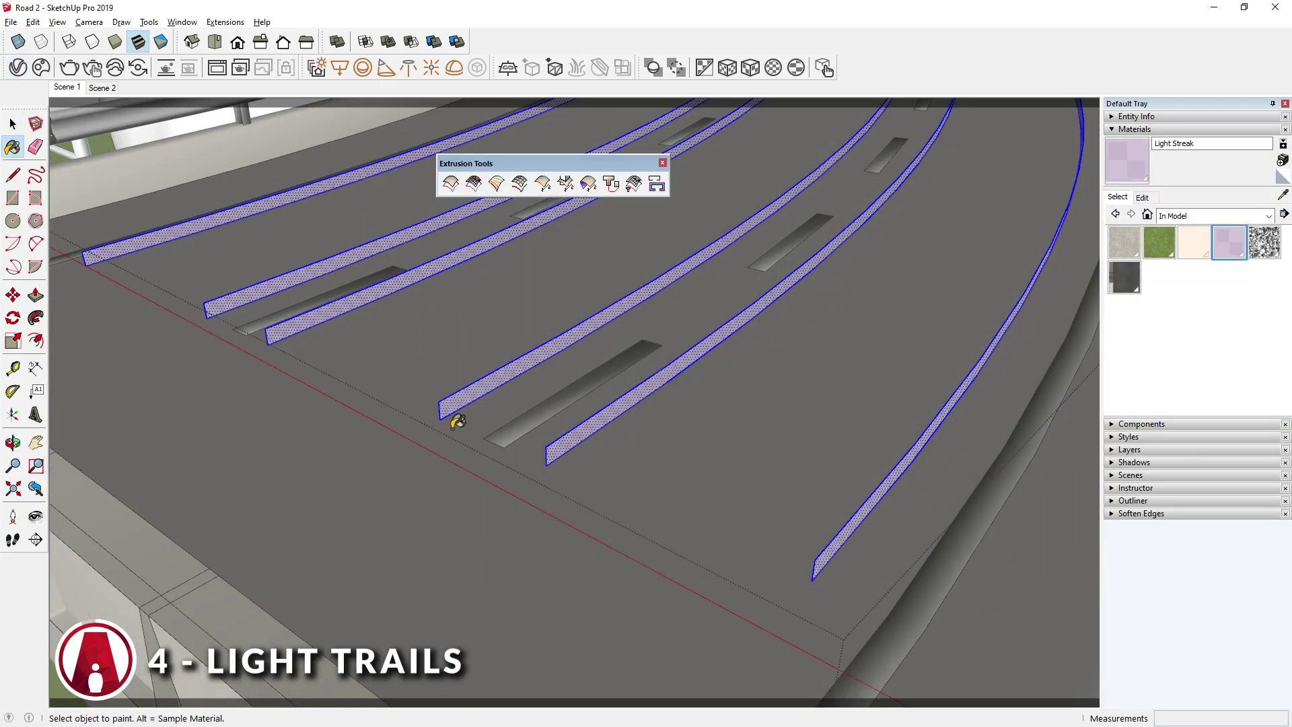
key(space)
key(m)
key(z)
scroll(701, 318, down, 5)
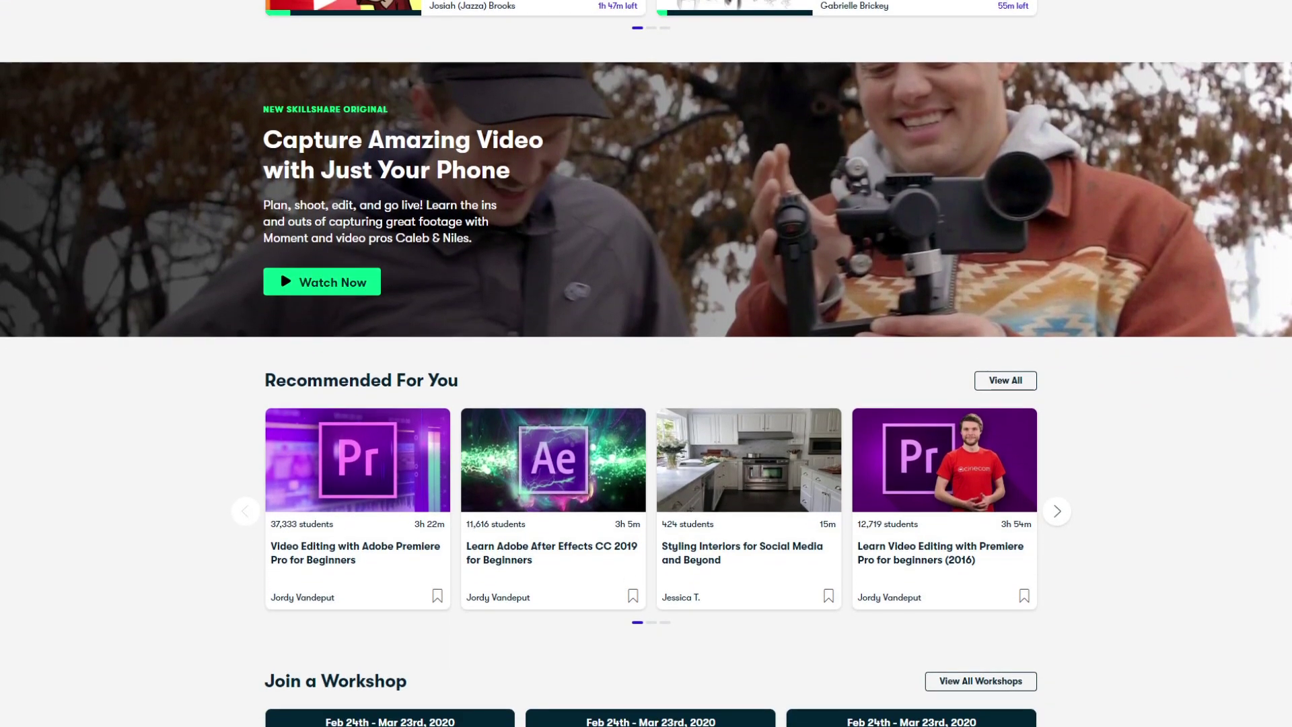
- Scroll through Skillshare's recommended classes and open the Film & Video category
scroll(646, 363, down, 4)
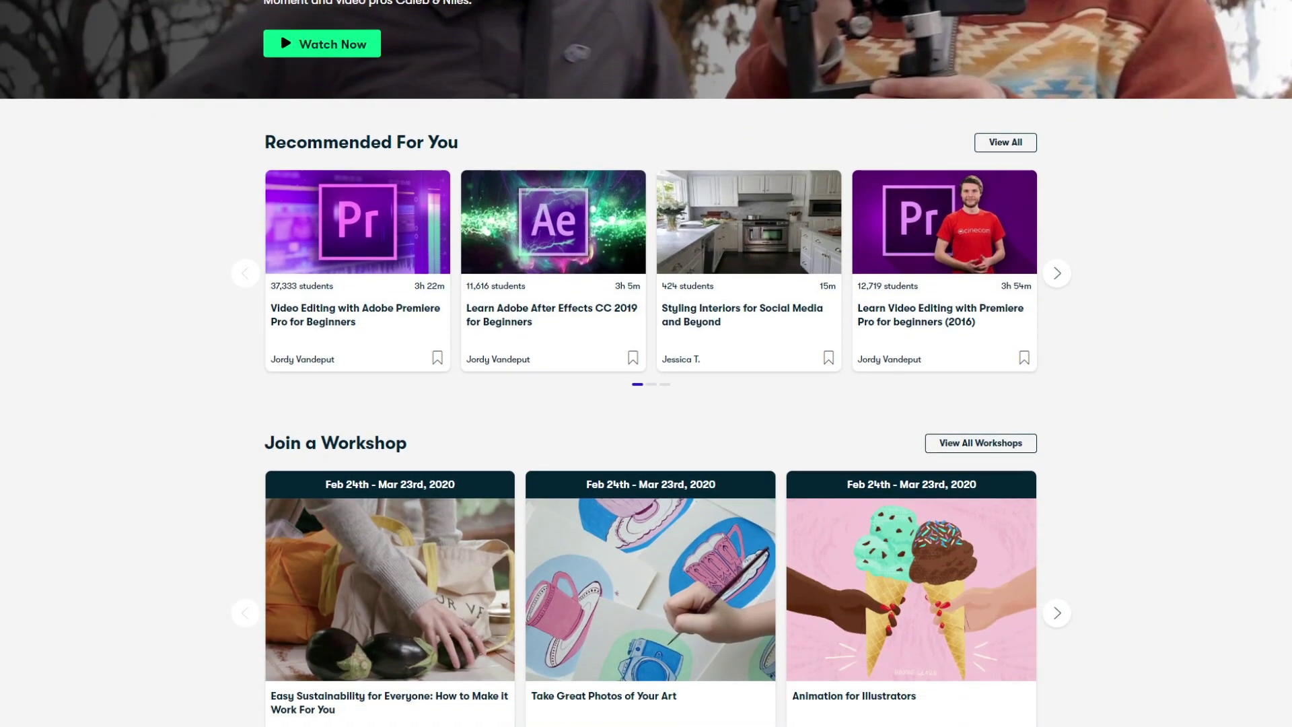
scroll(646, 363, down, 4)
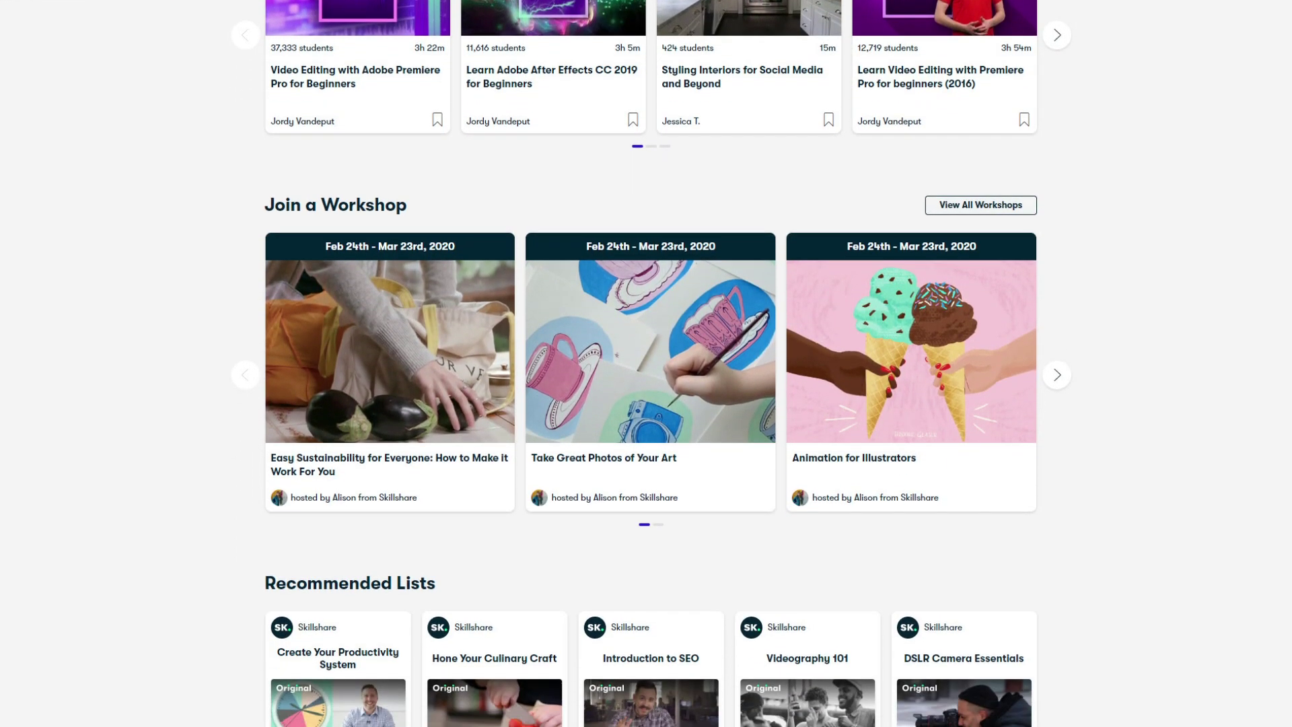
scroll(646, 363, down, 4)
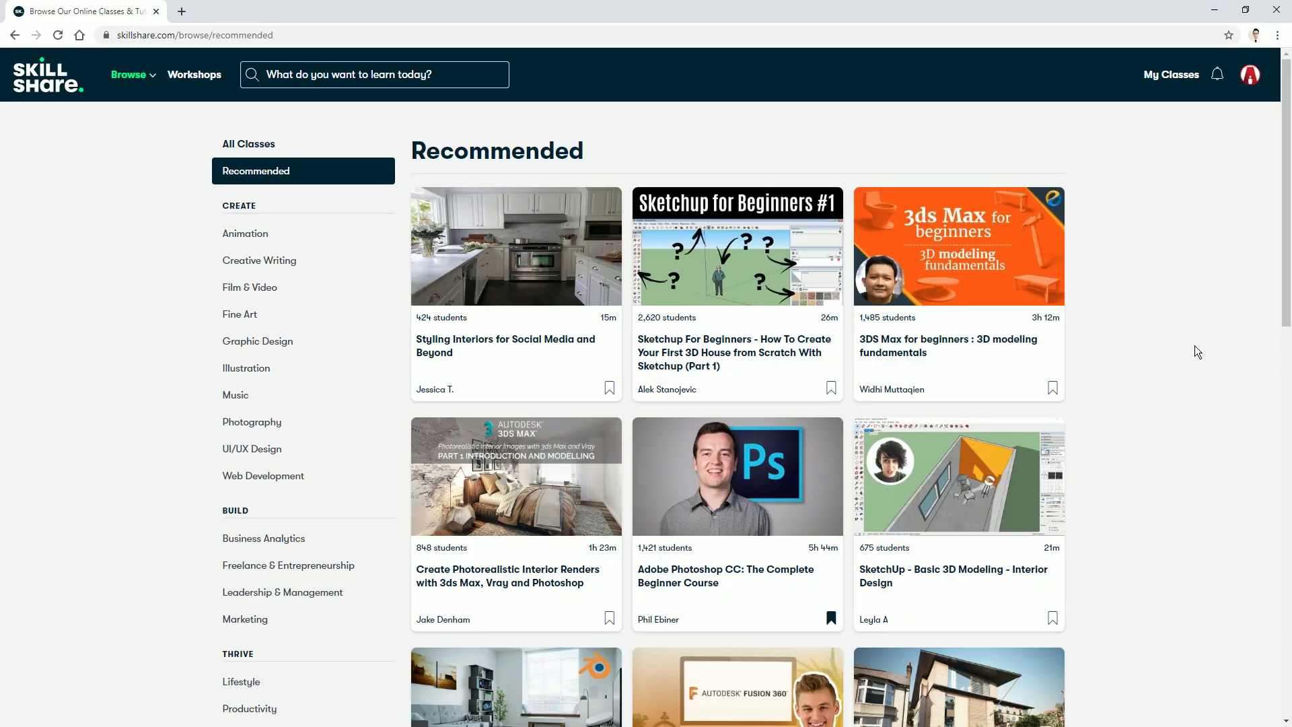
- Switch to the Illustration category in the Browse sidebar
scroll(1196, 348, down, 8)
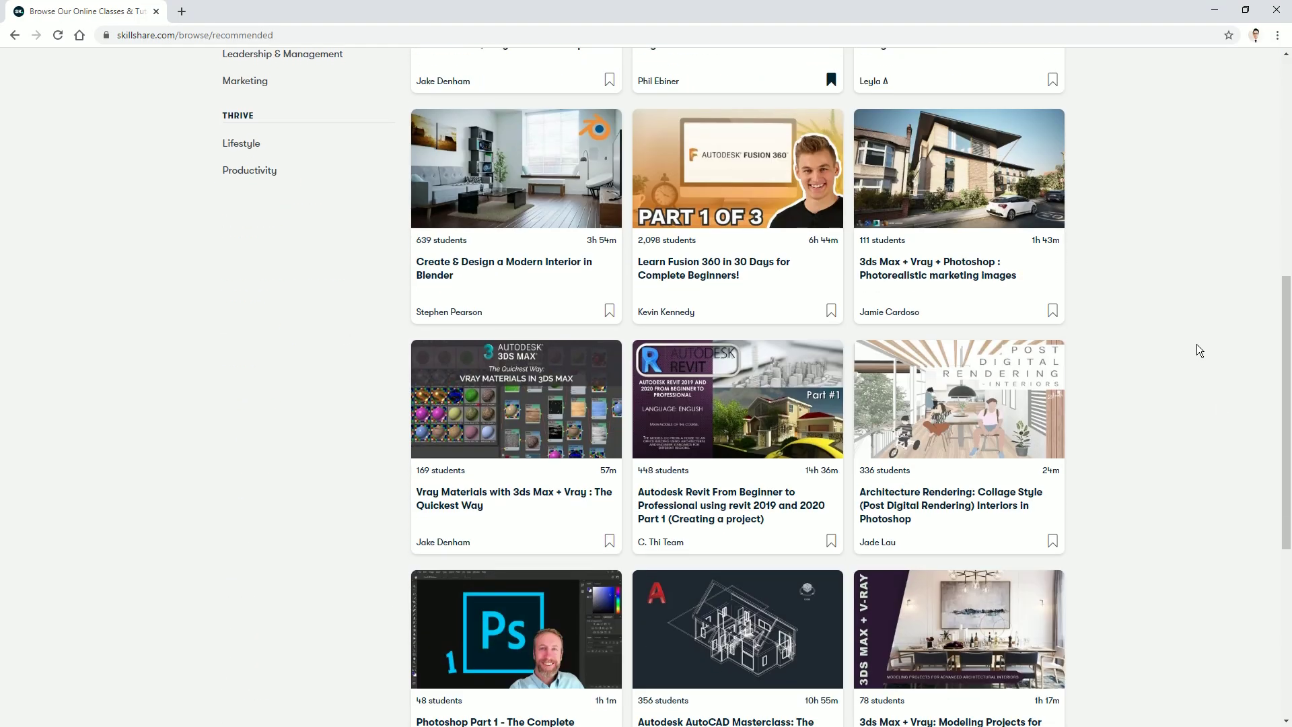
scroll(1198, 347, up, 8)
click(282, 288)
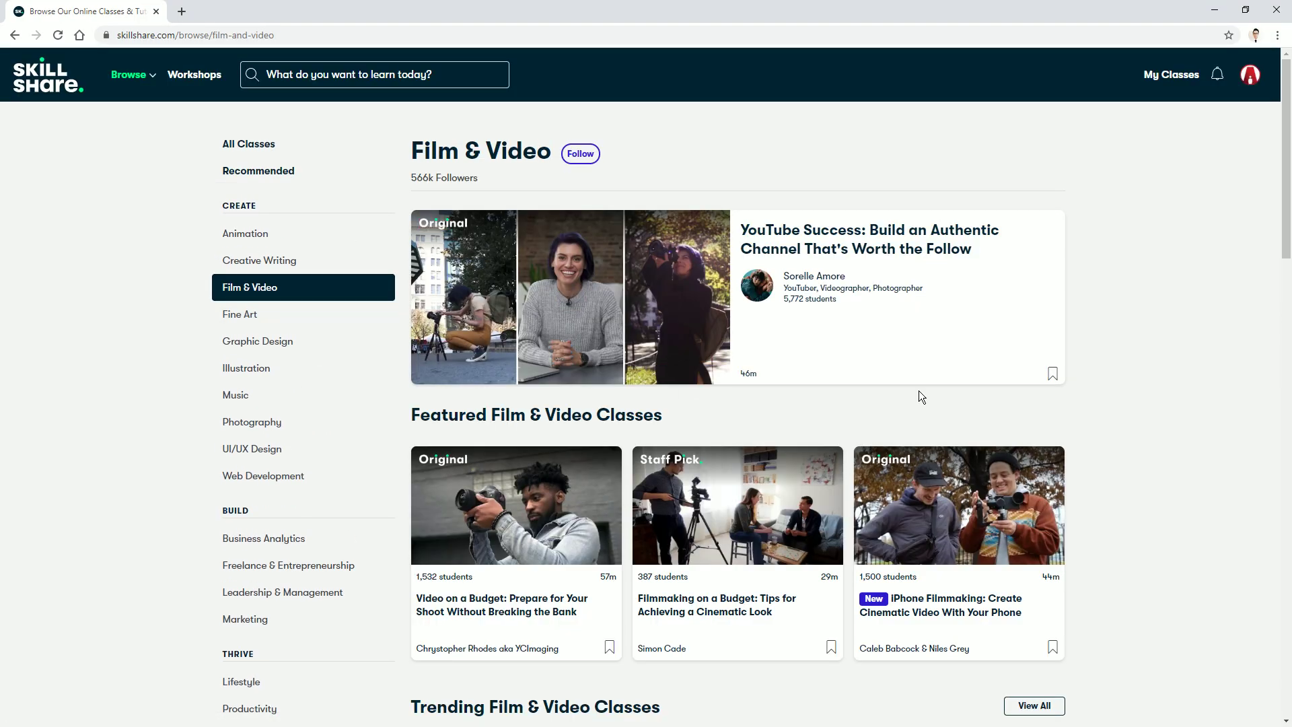
scroll(919, 390, down, 10)
scroll(1133, 365, up, 10)
click(285, 367)
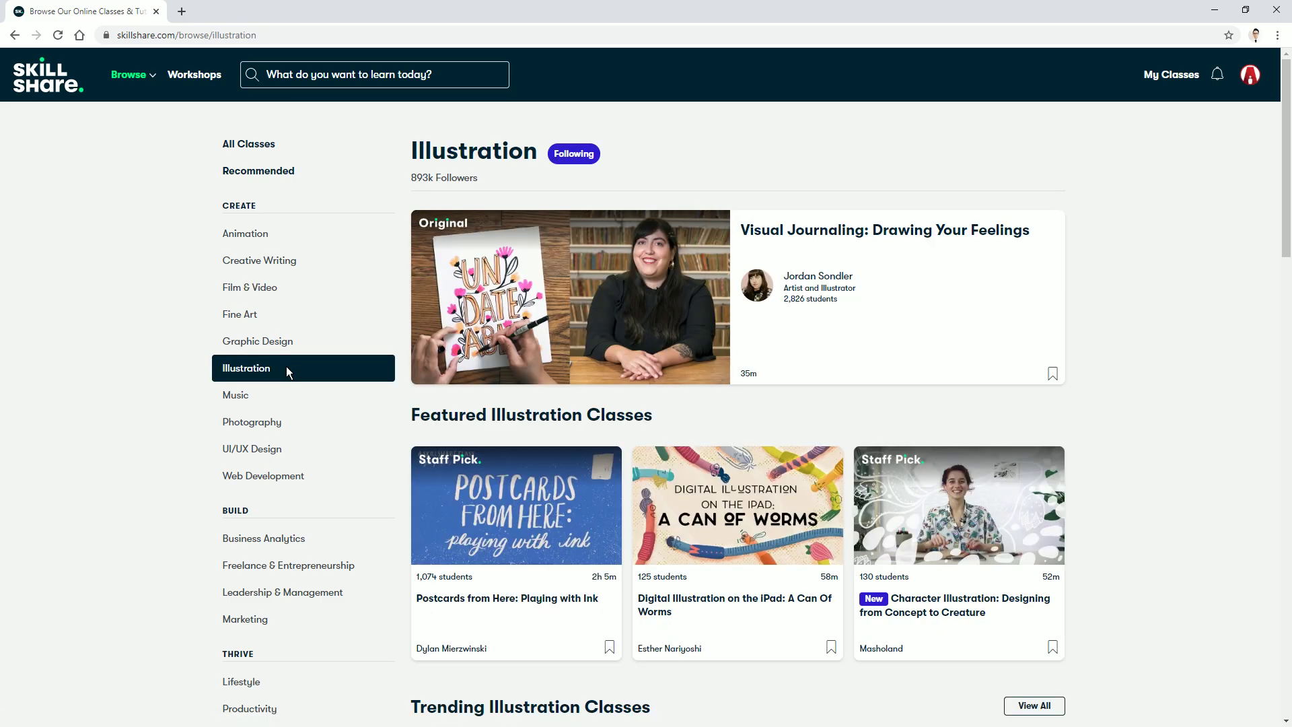
scroll(1246, 370, down, 15)
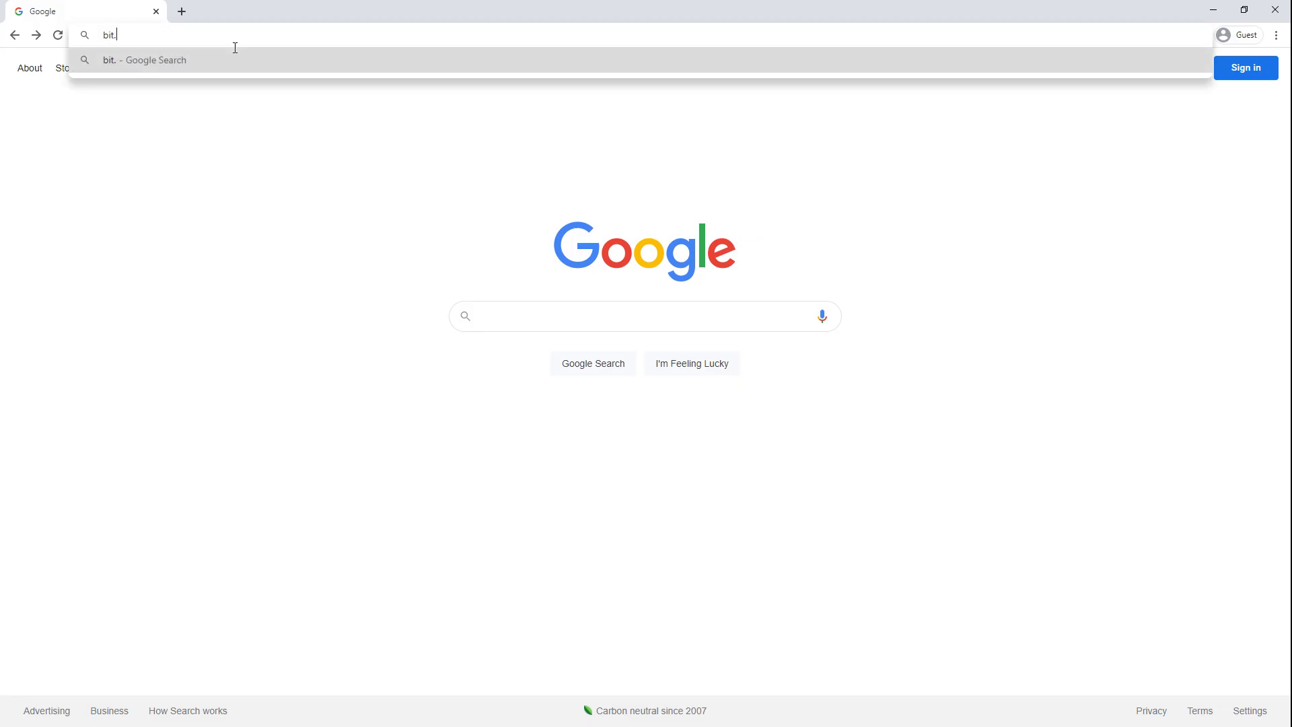
- Go to the bit.ly/sklshm sponsor link and highlight the 14-day free Premium offer heading
text(.ly/sk)
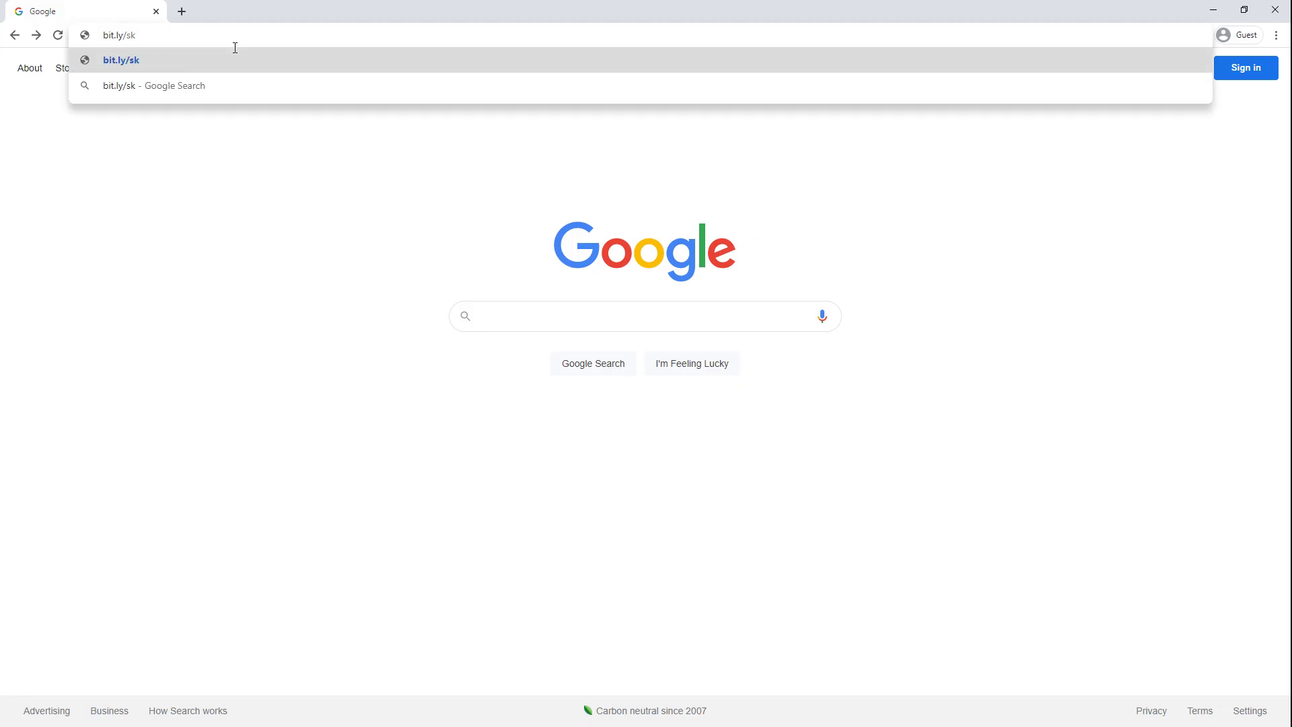
text(lshm)
key(Return)
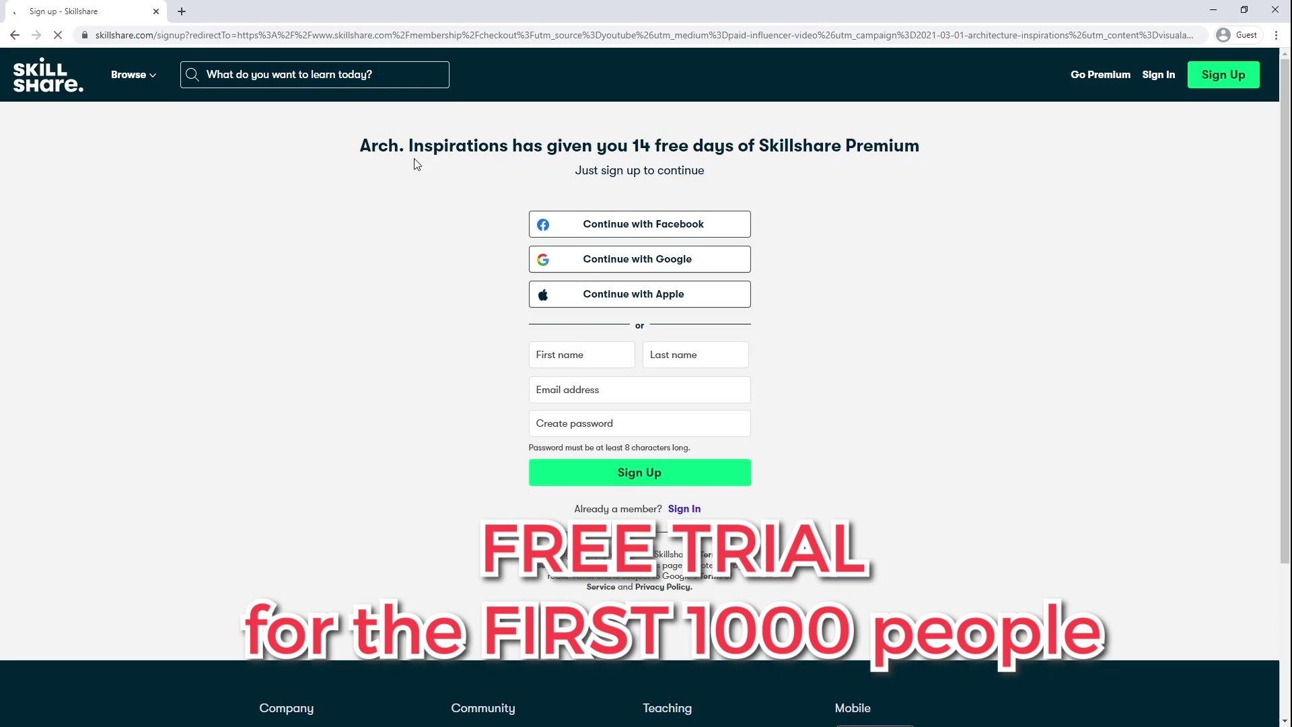
drag(362, 150, 827, 162)
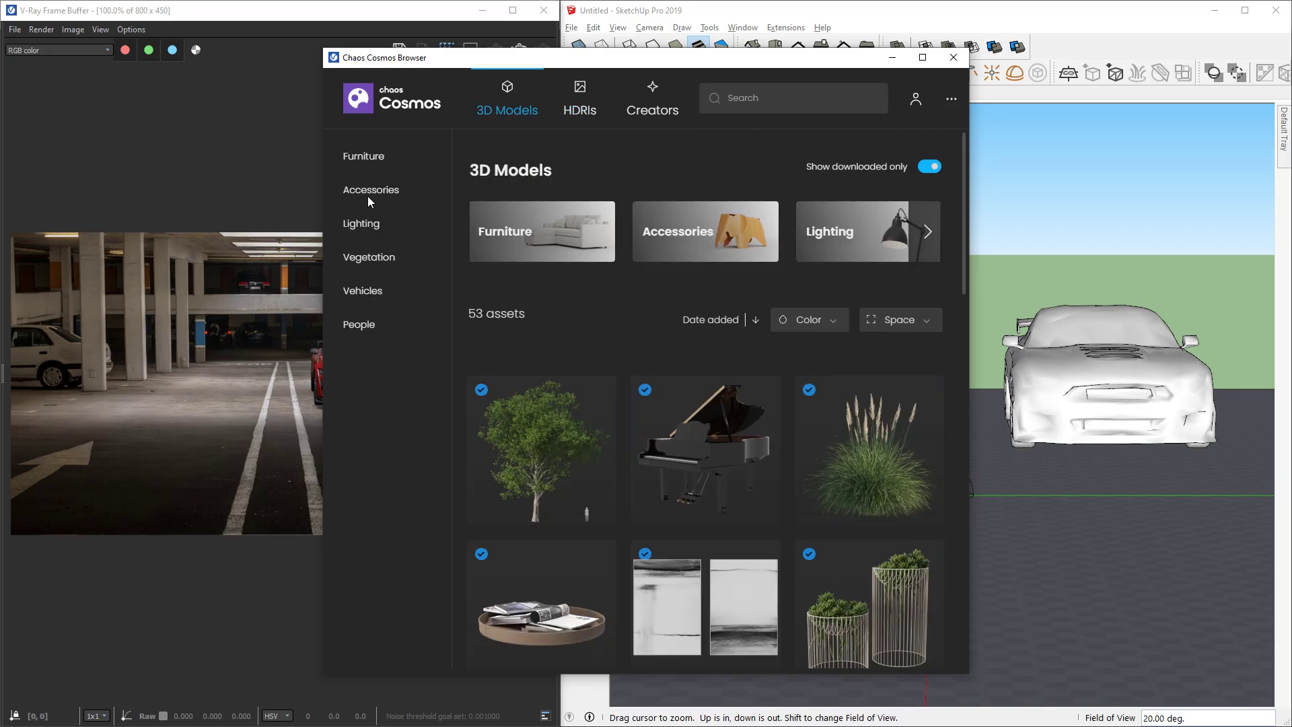
- Import Car 002 from the Chaos Cosmos Vehicles category
click(363, 290)
scroll(655, 315, down, 5)
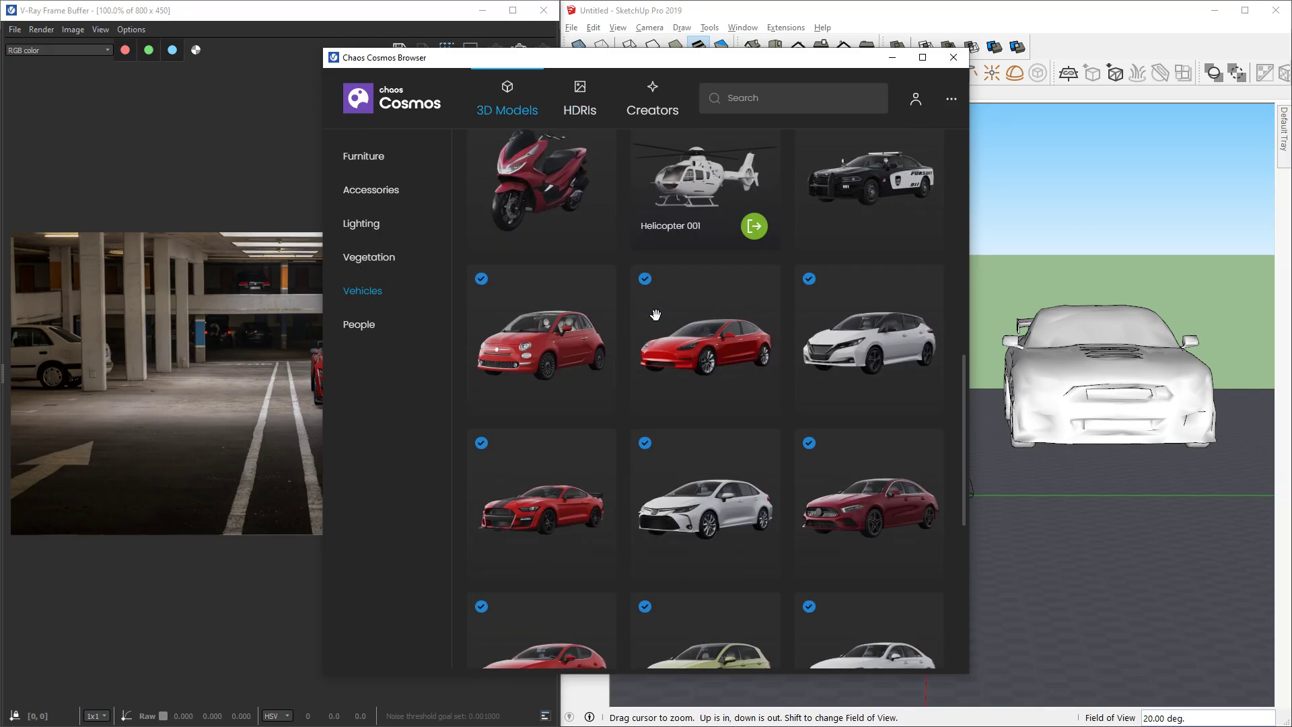
scroll(656, 314, down, 5)
click(649, 307)
click(825, 188)
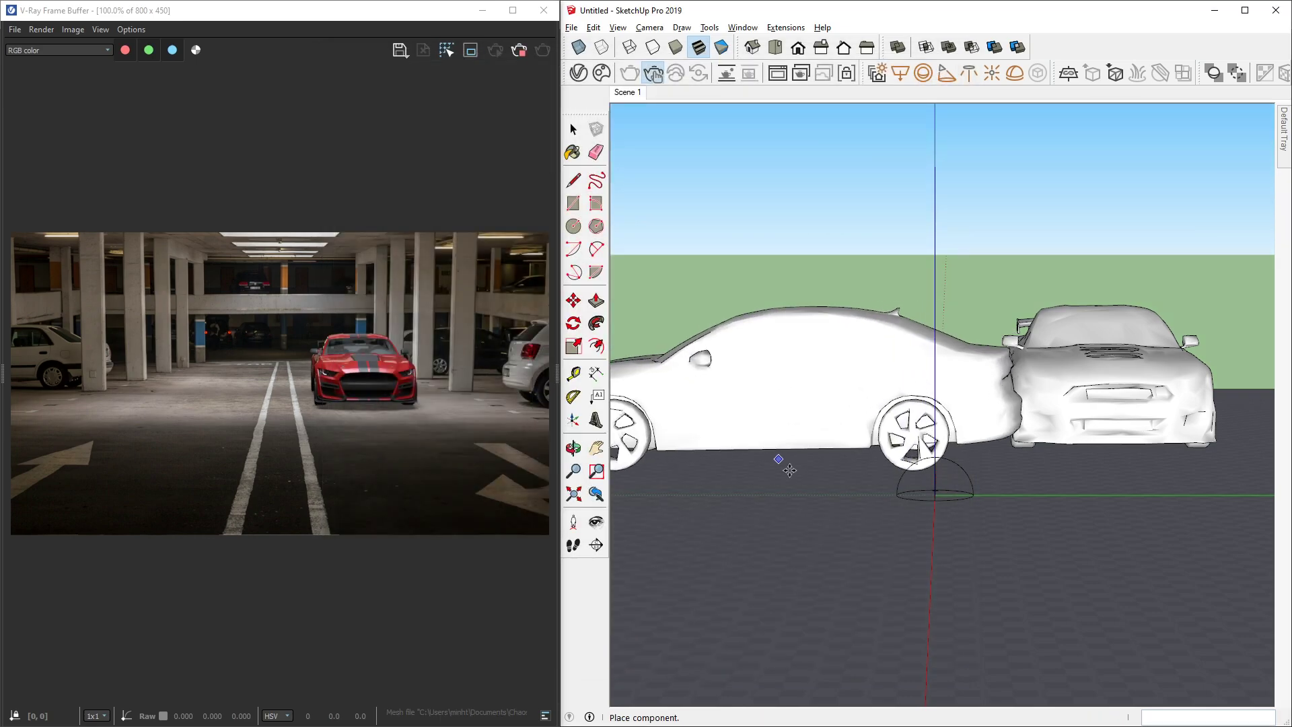
- Place the car beside the first one and rotate it 90° to face the camera
click(789, 470)
click(774, 309)
click(909, 554)
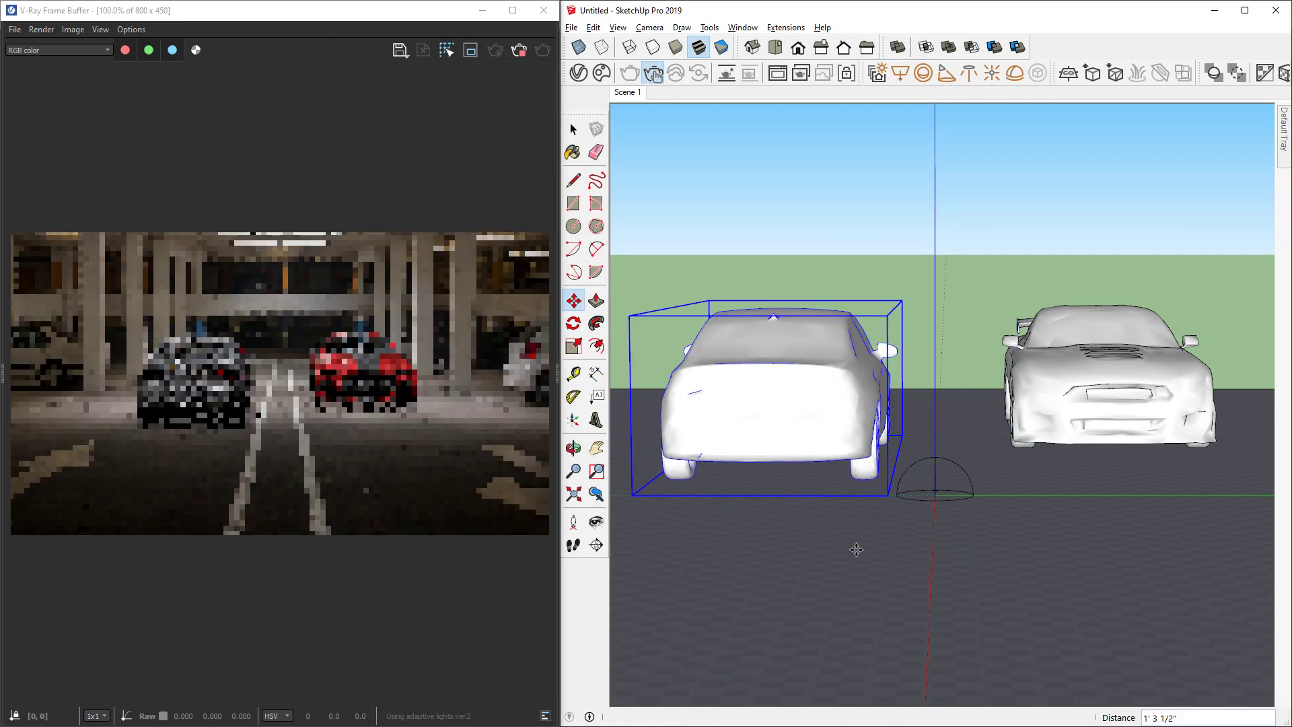